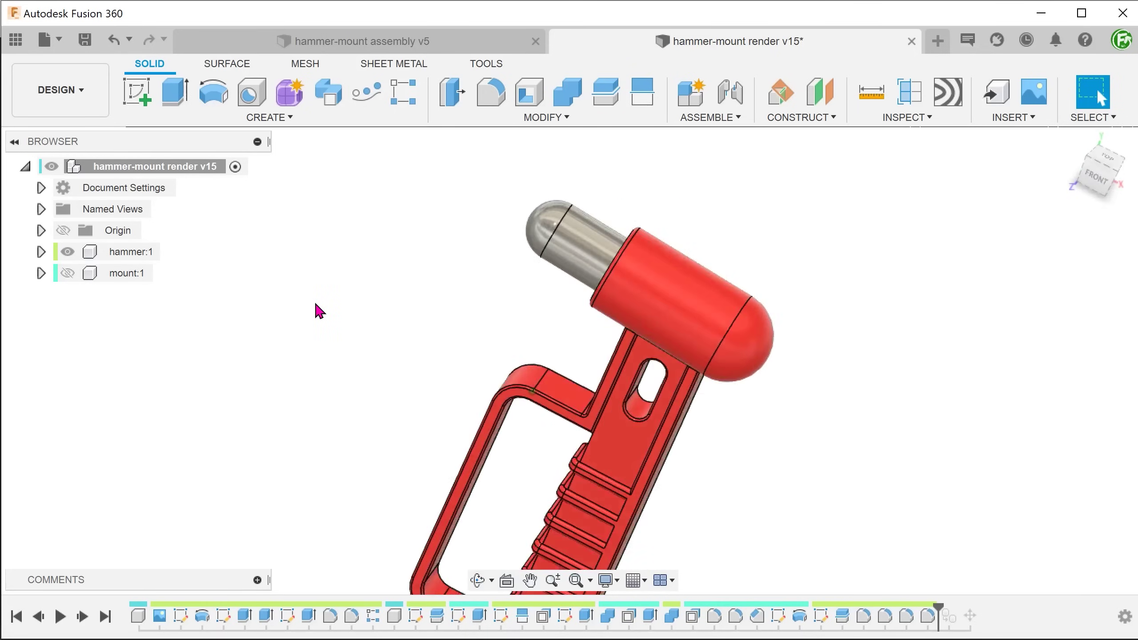
Make the black mount:1 body visible alongside the hammer in the render design
click(67, 273)
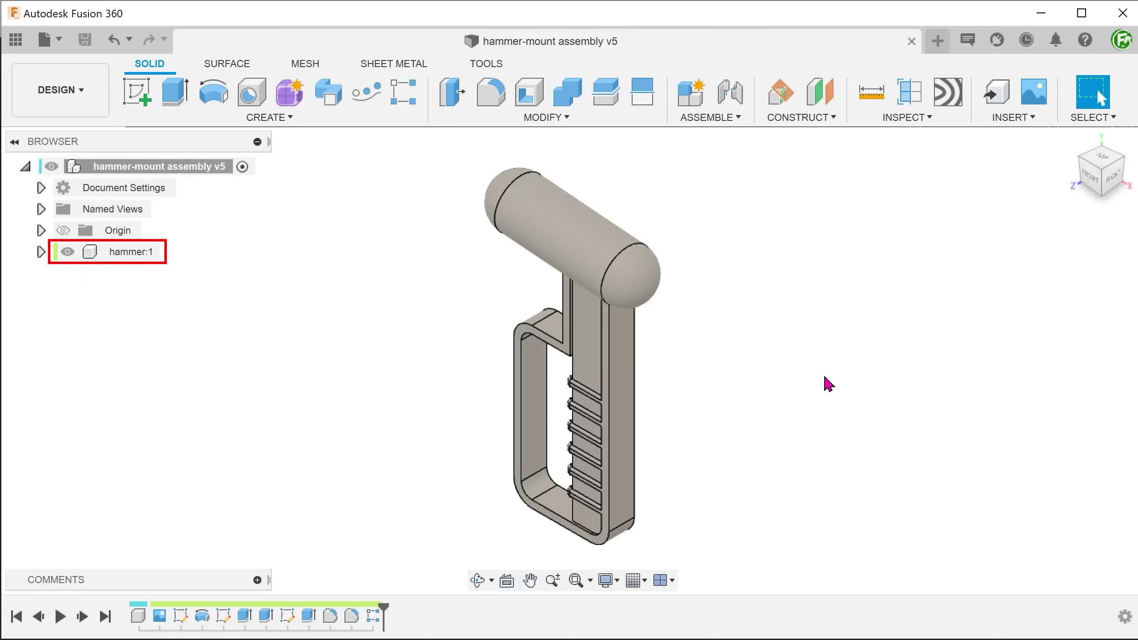
click(1091, 176)
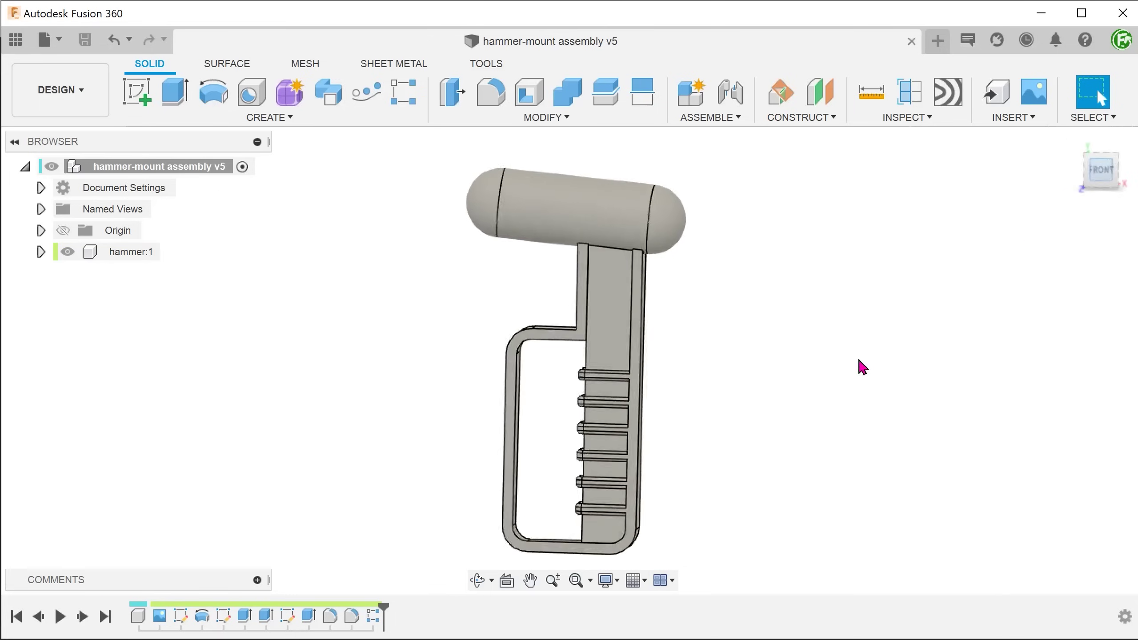
middle_drag(787, 384, 625, 369)
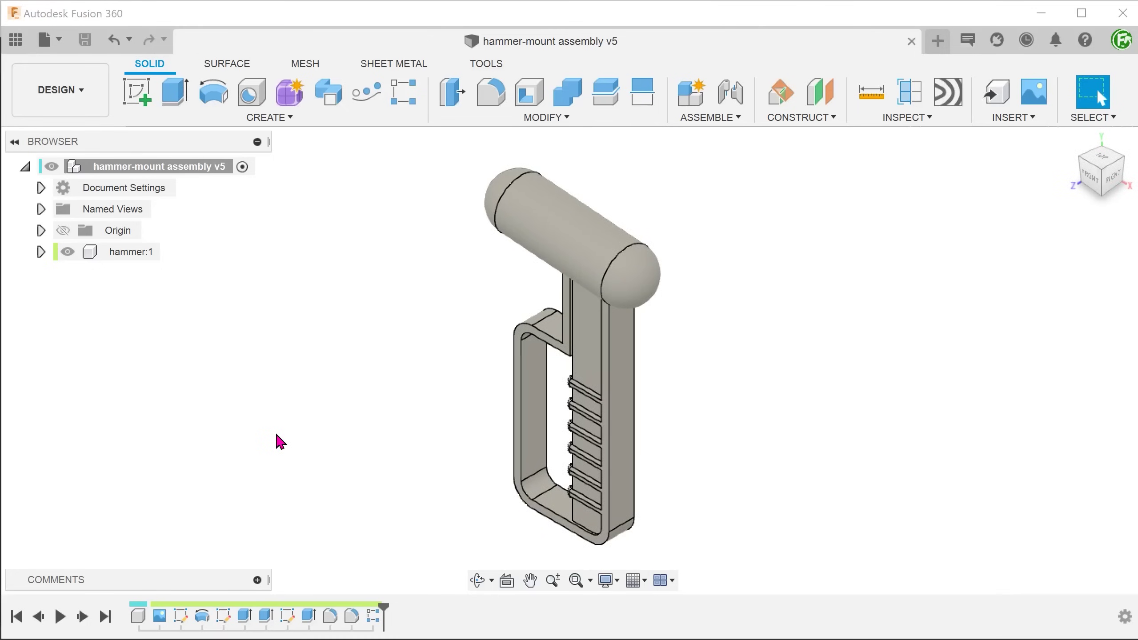
click(1122, 40)
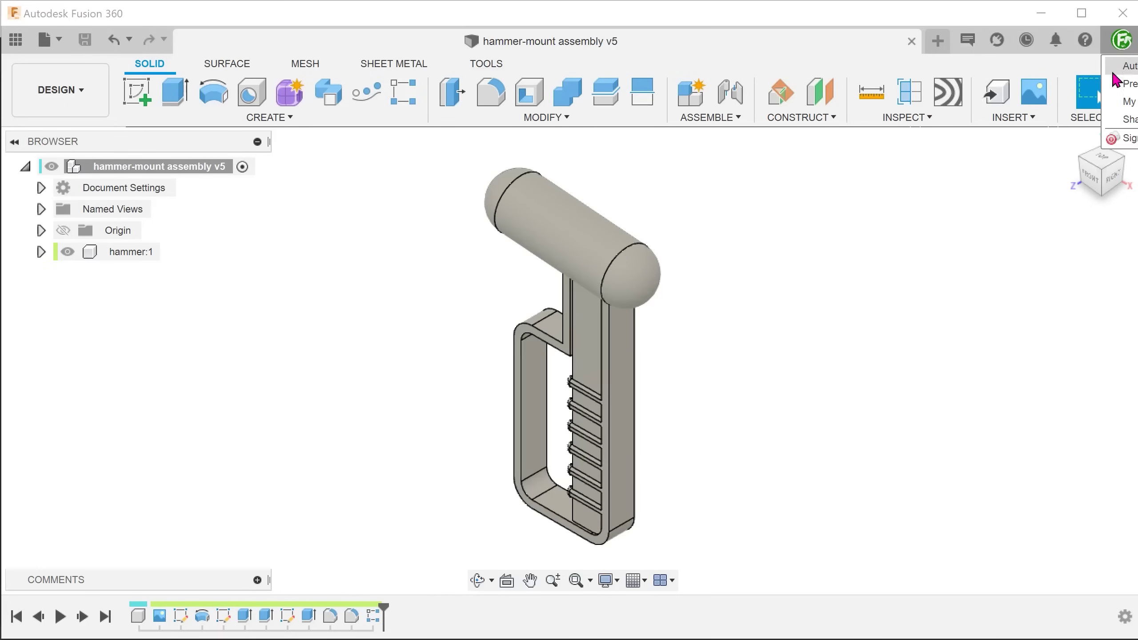
click(1115, 93)
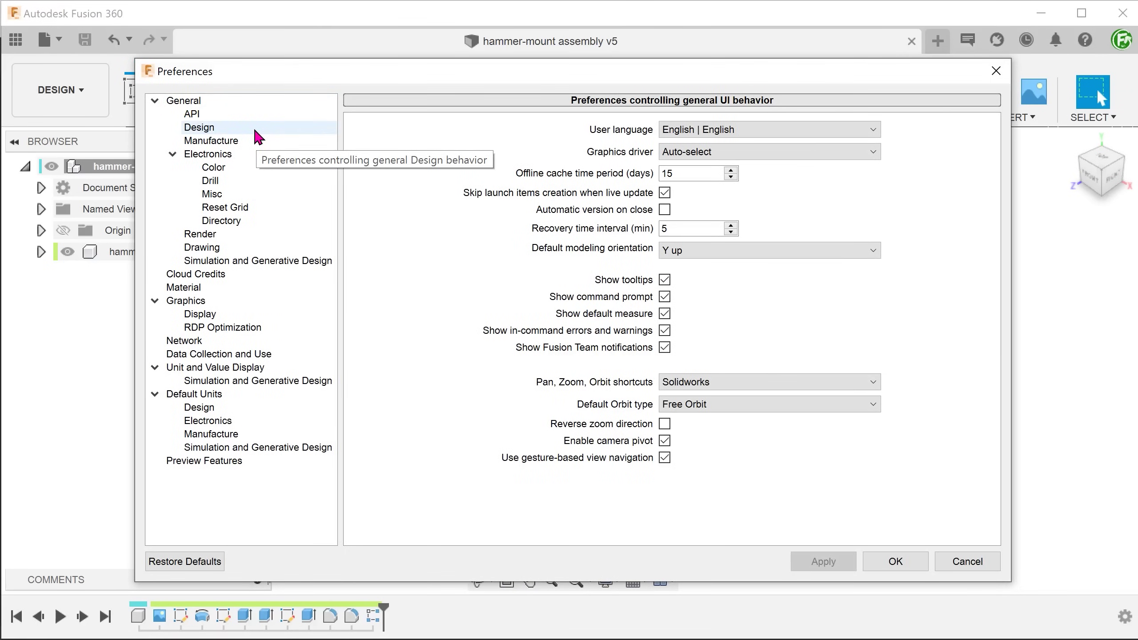
click(254, 130)
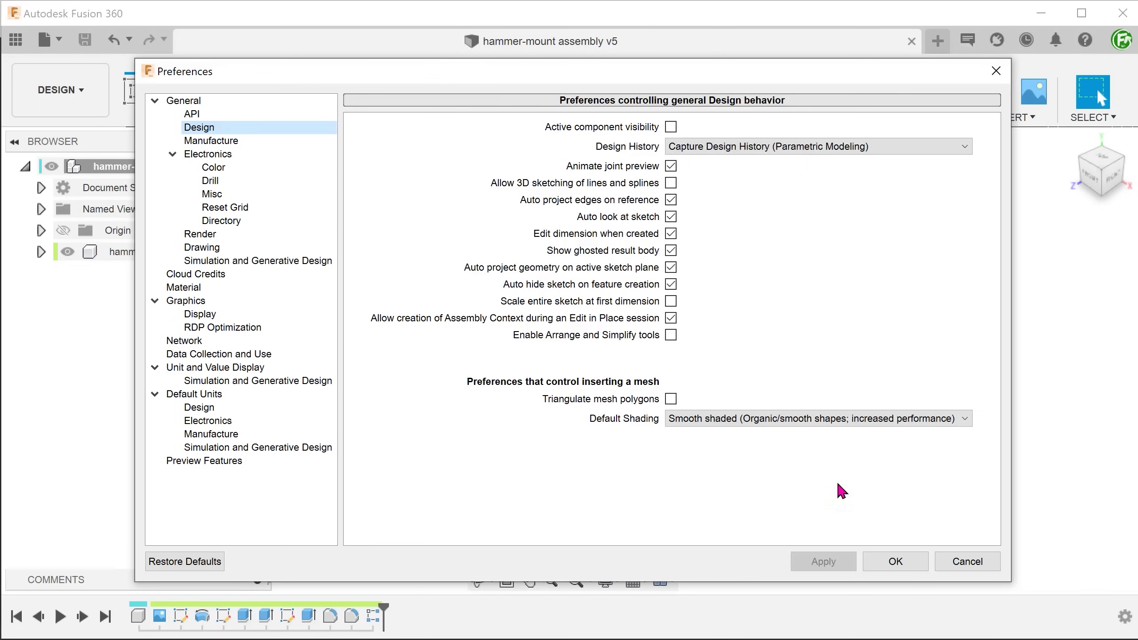
click(895, 562)
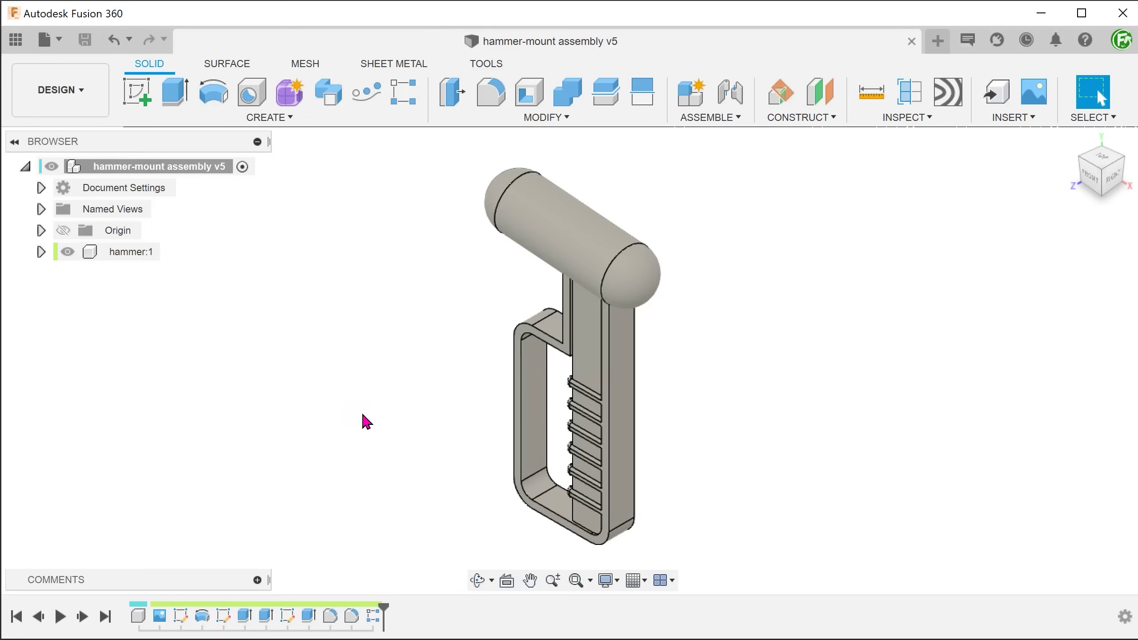
Activate hammer:1 and start a sketch on the front origin plane, zoomed to the shank
click(144, 254)
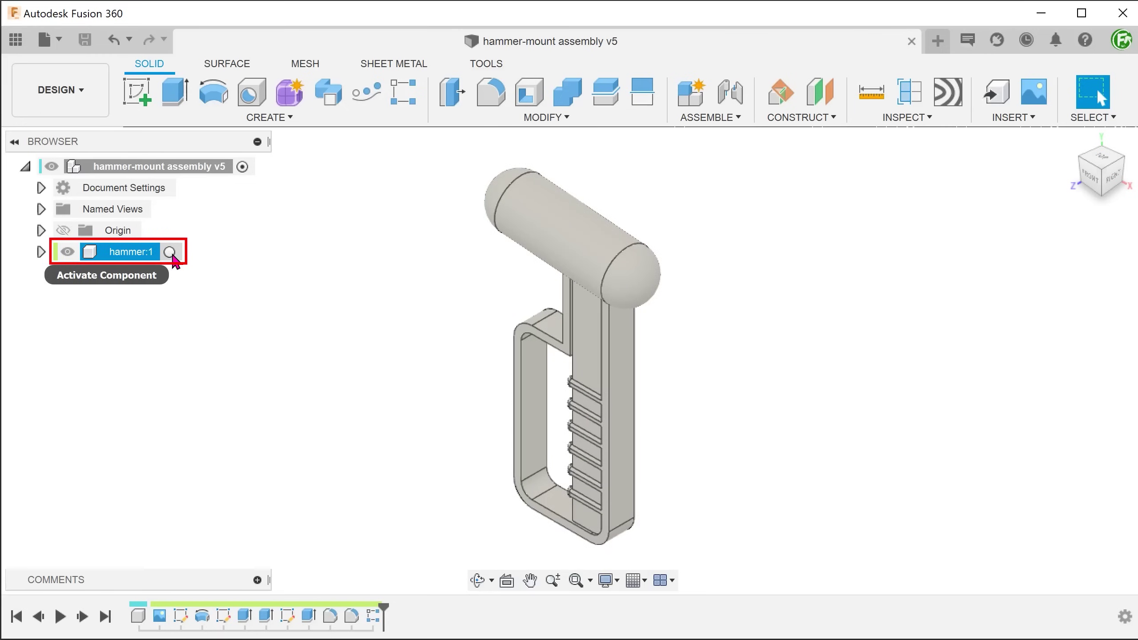
click(171, 254)
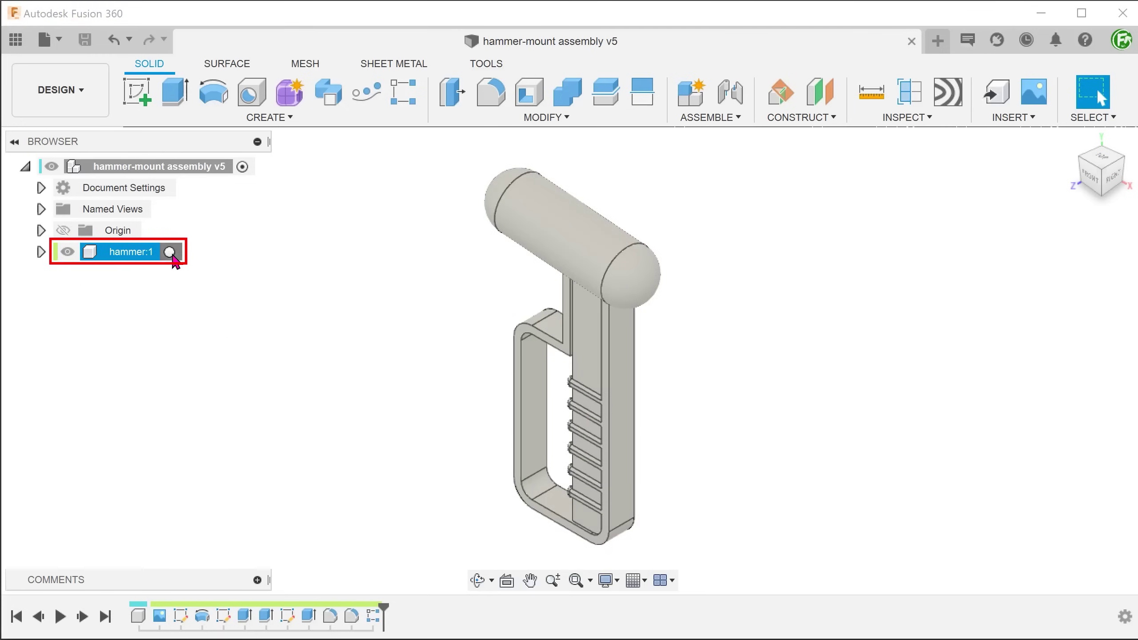
click(227, 267)
click(139, 100)
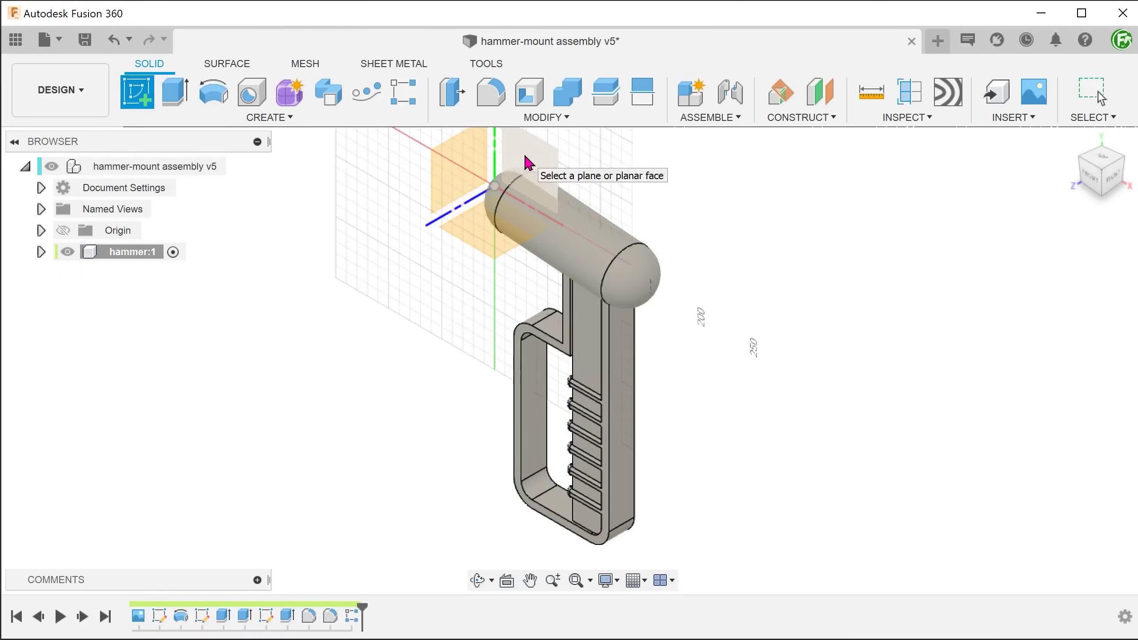
click(529, 165)
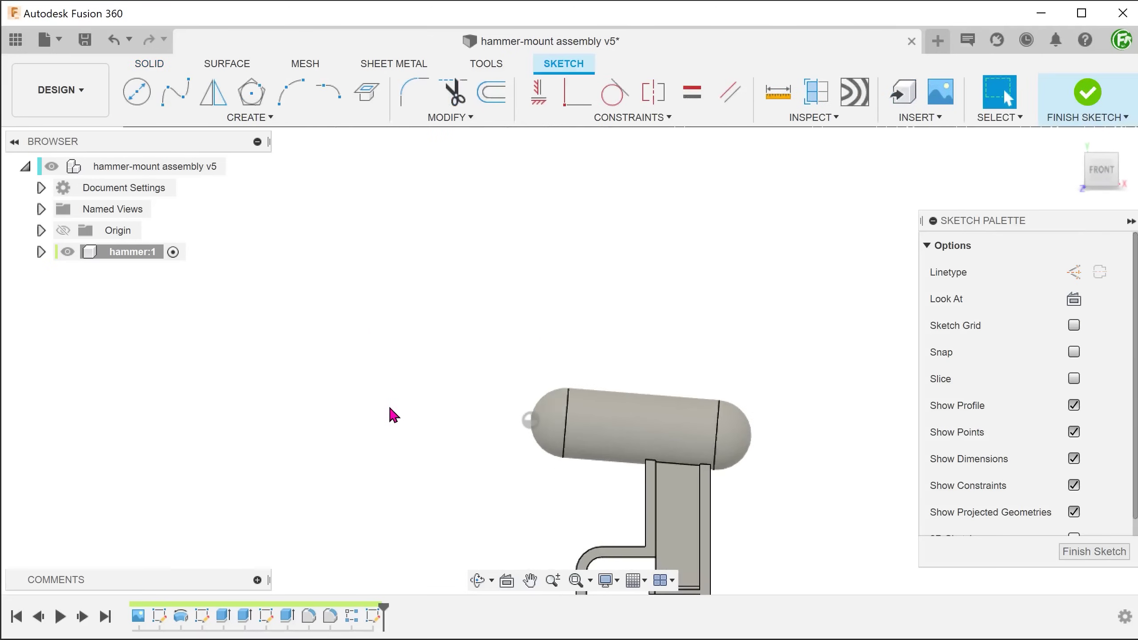
middle_drag(426, 415, 325, 236)
scroll(583, 340, up, 3)
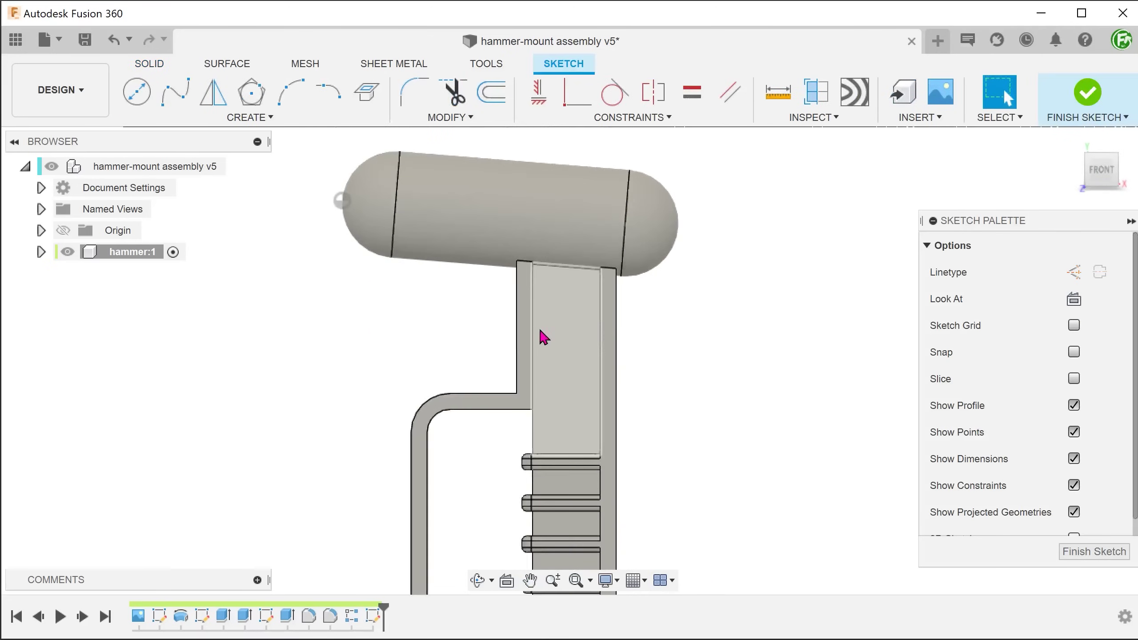
scroll(403, 348, up, 3)
Draw a horizontal line across the shank, dimensioned 3.8 mm above the bracket's top edge
key(l)
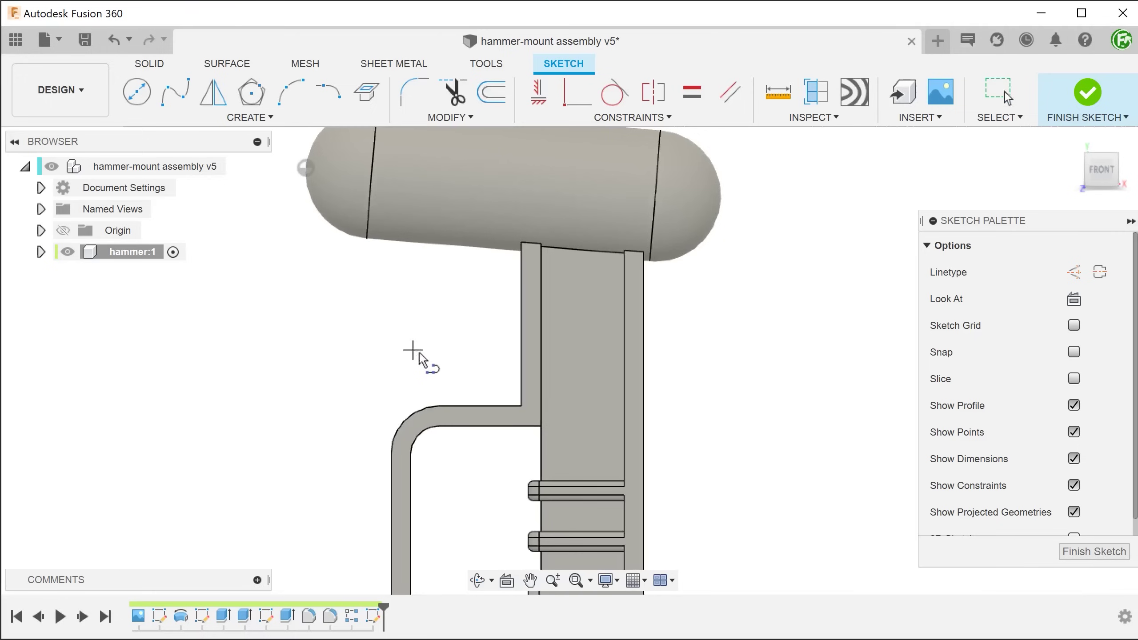
click(520, 388)
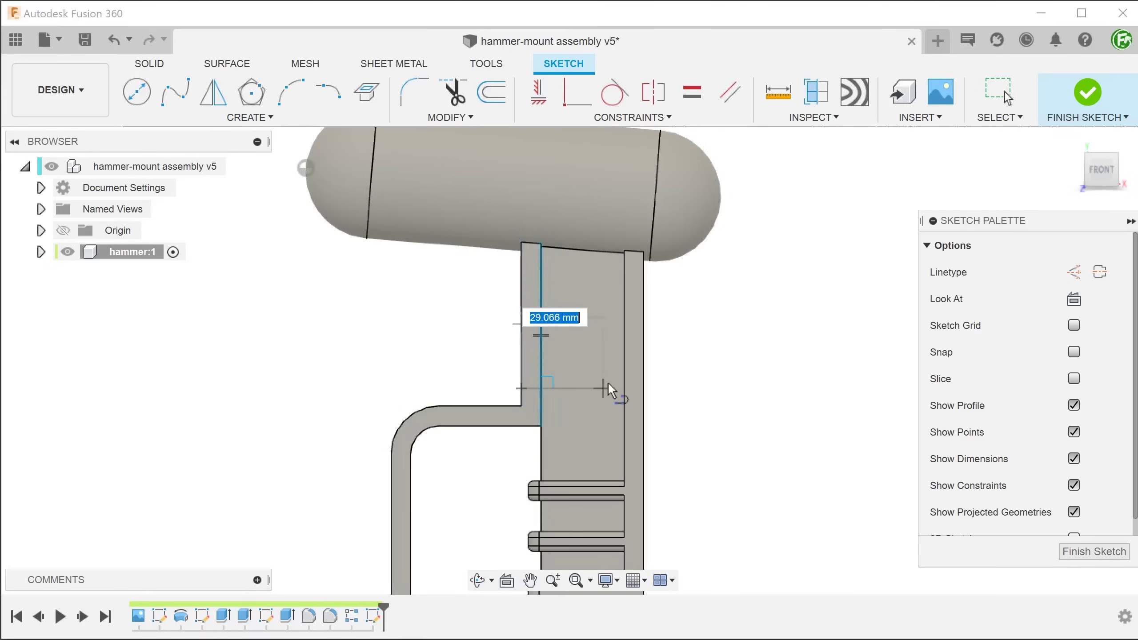
double_click(644, 388)
key(Escape)
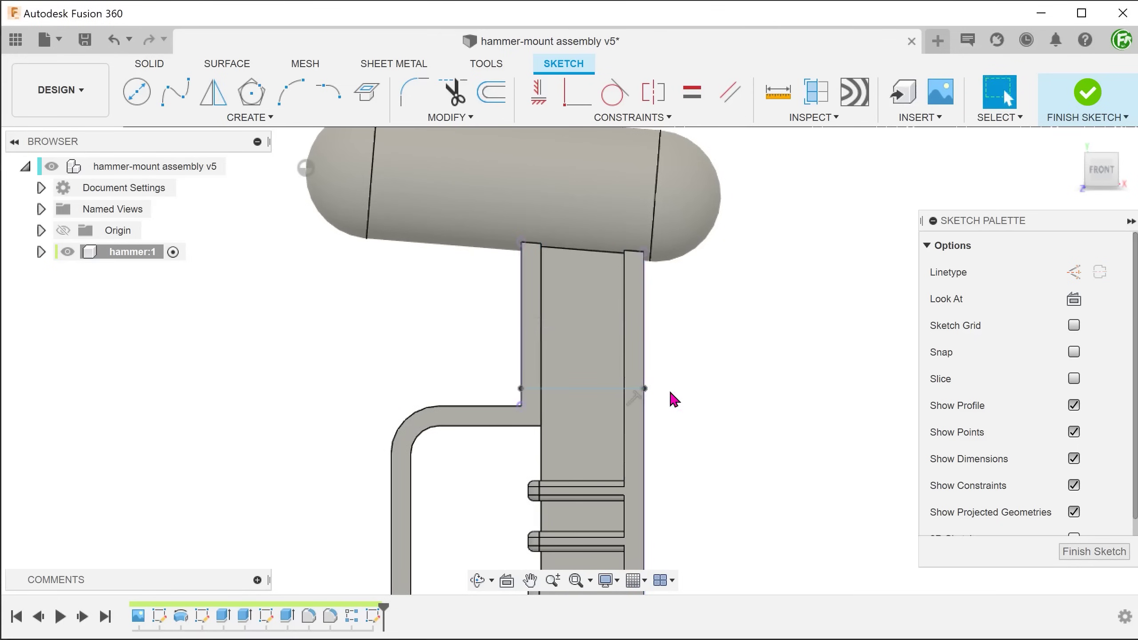
key(d)
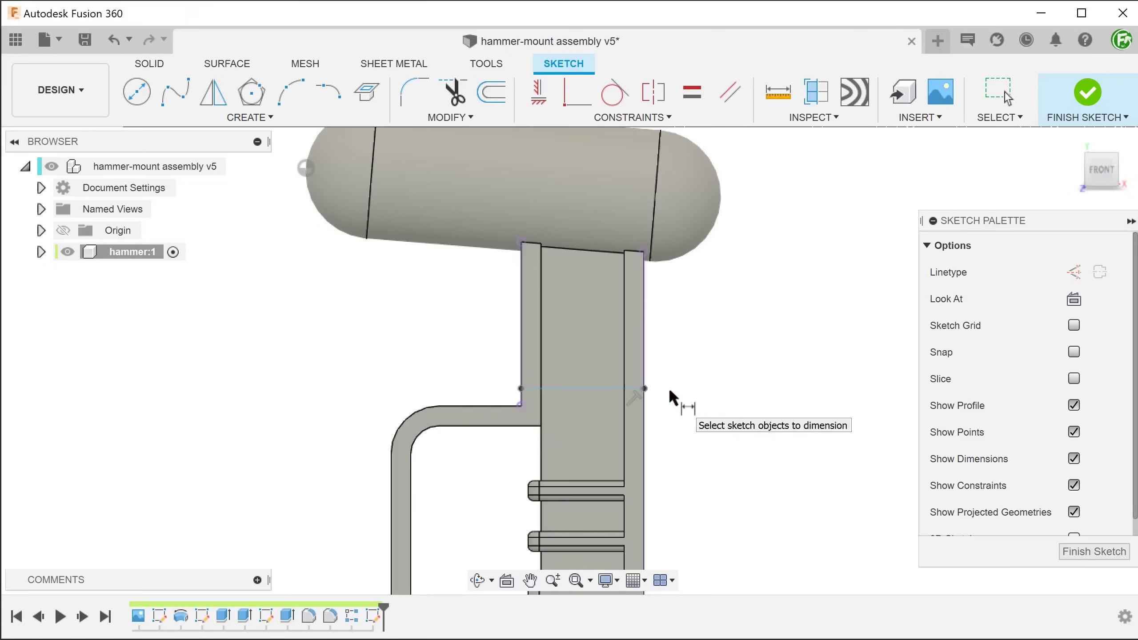
click(579, 388)
click(487, 405)
click(374, 349)
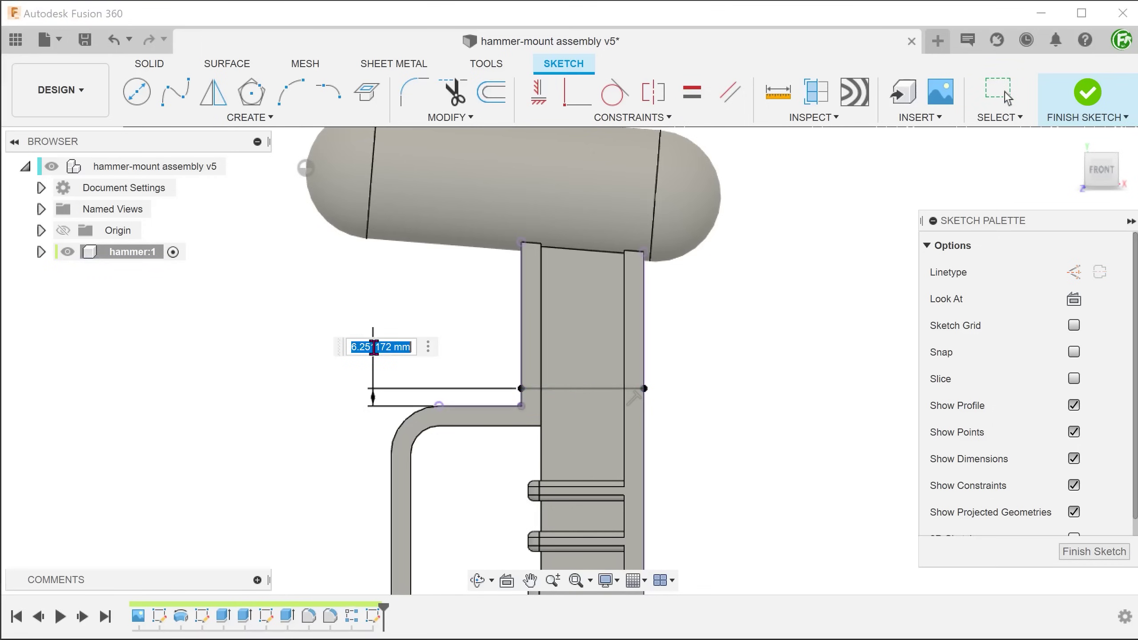
text(3.8)
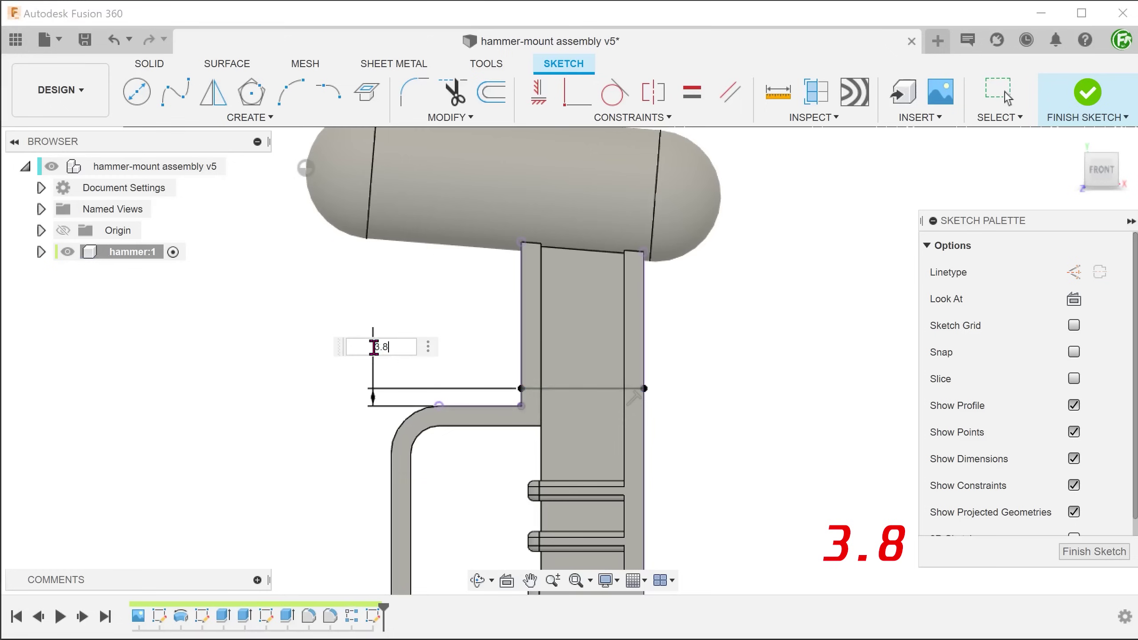
key(Return)
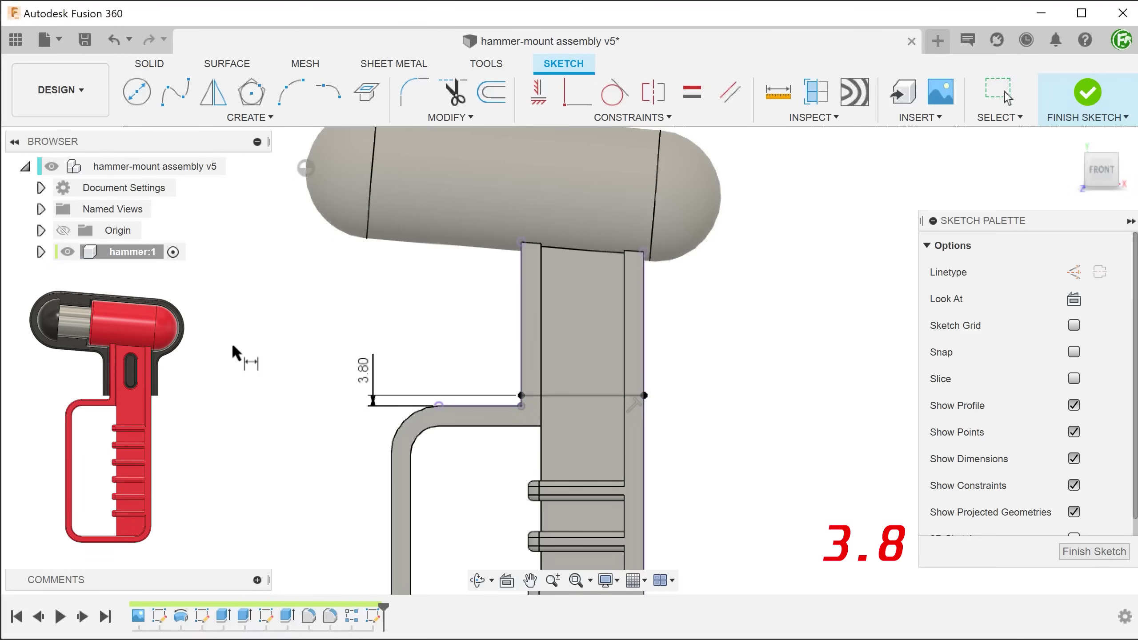
key(Escape)
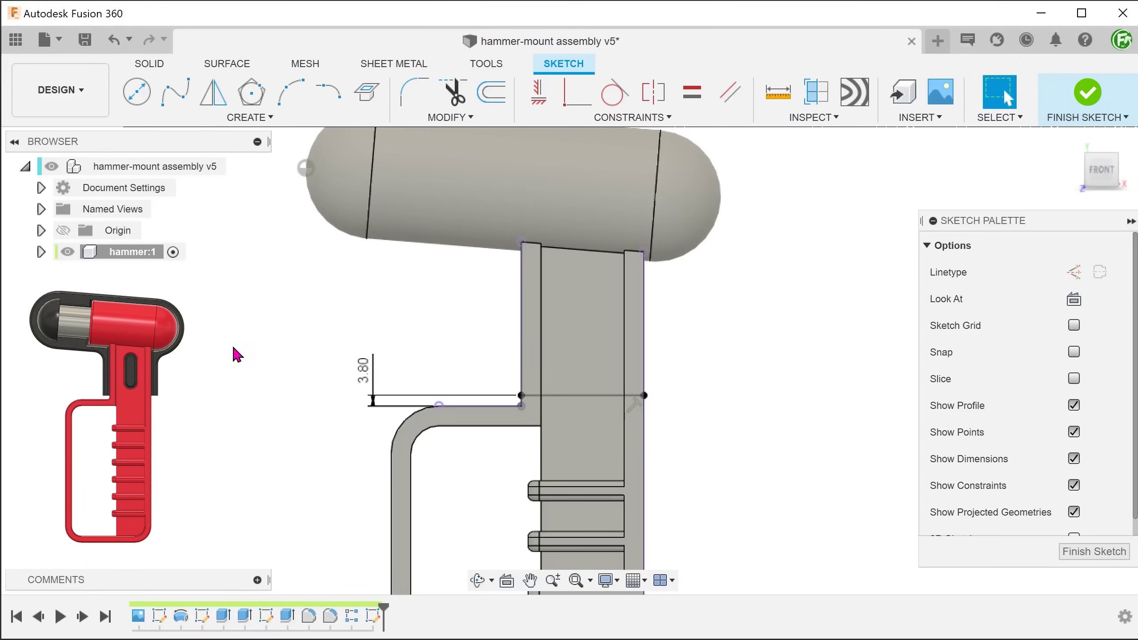
Finish the sketch and split the hammer body along the sketched shank line
click(1087, 93)
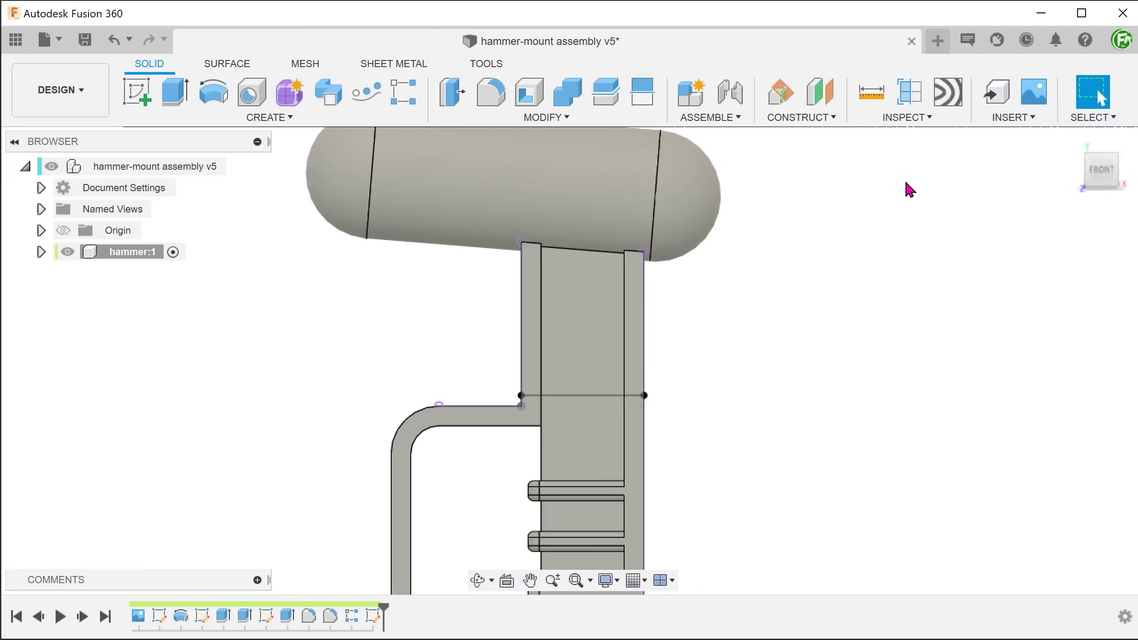
key(F6)
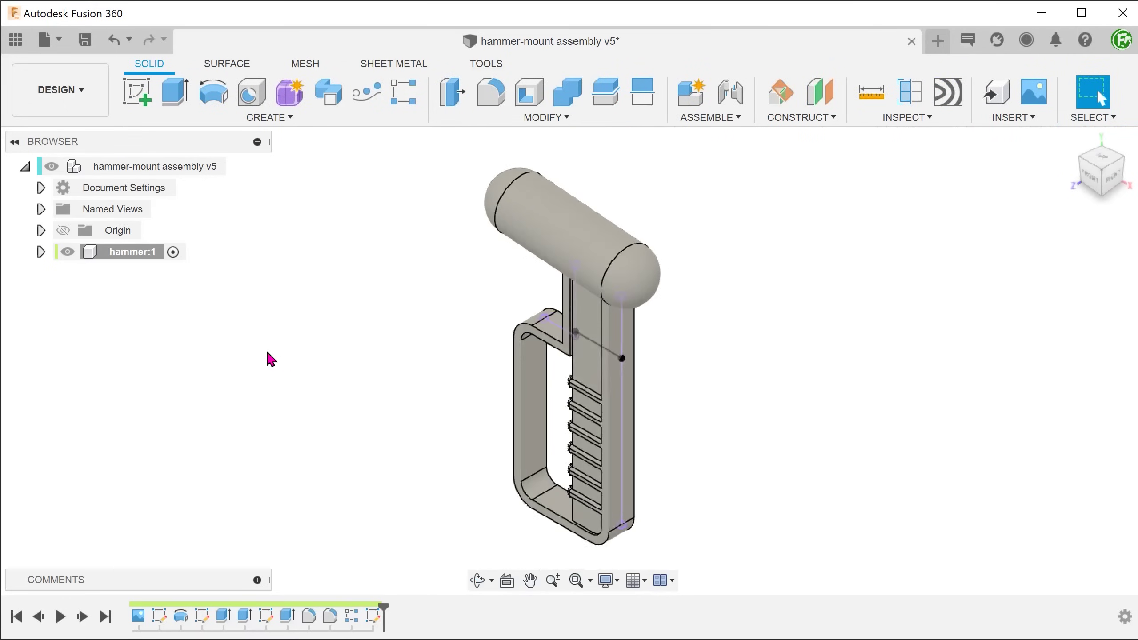
click(463, 119)
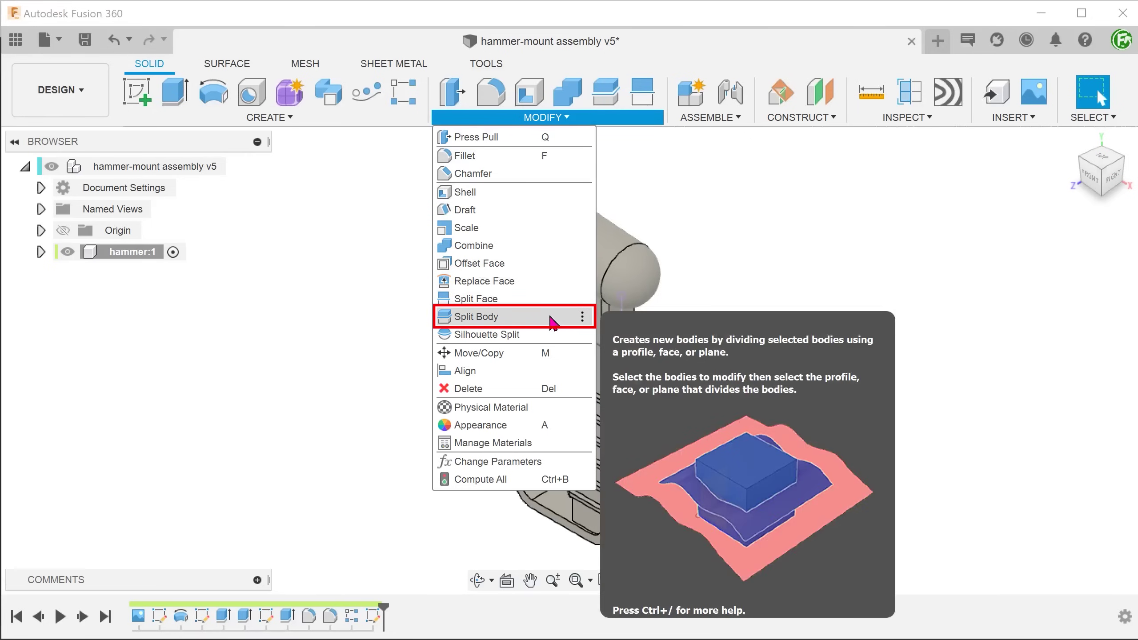
click(552, 318)
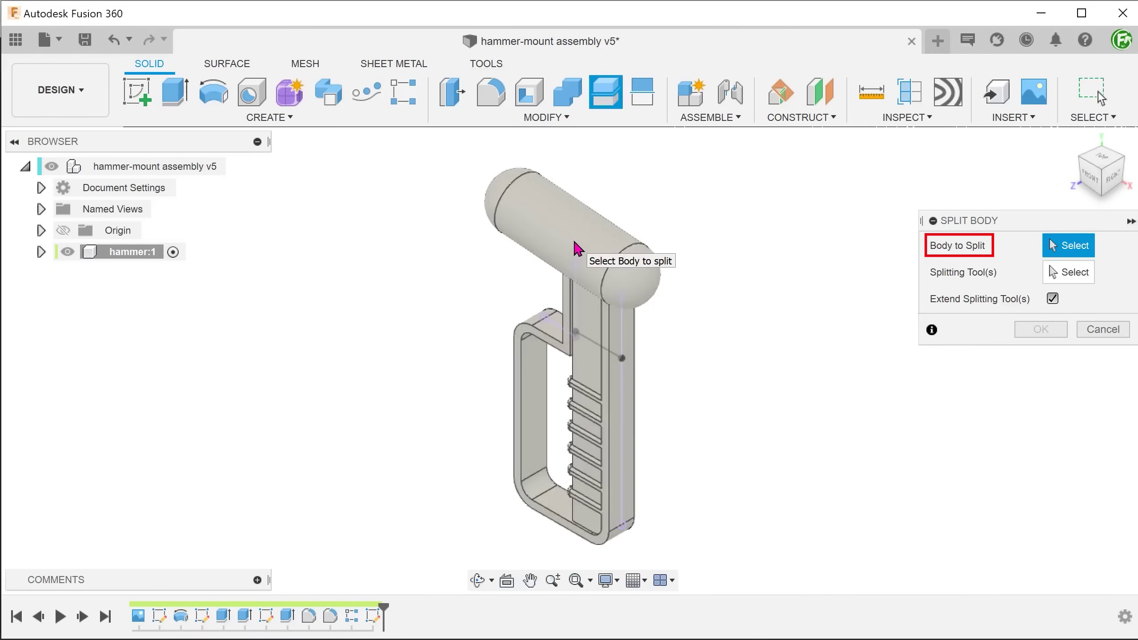
click(587, 248)
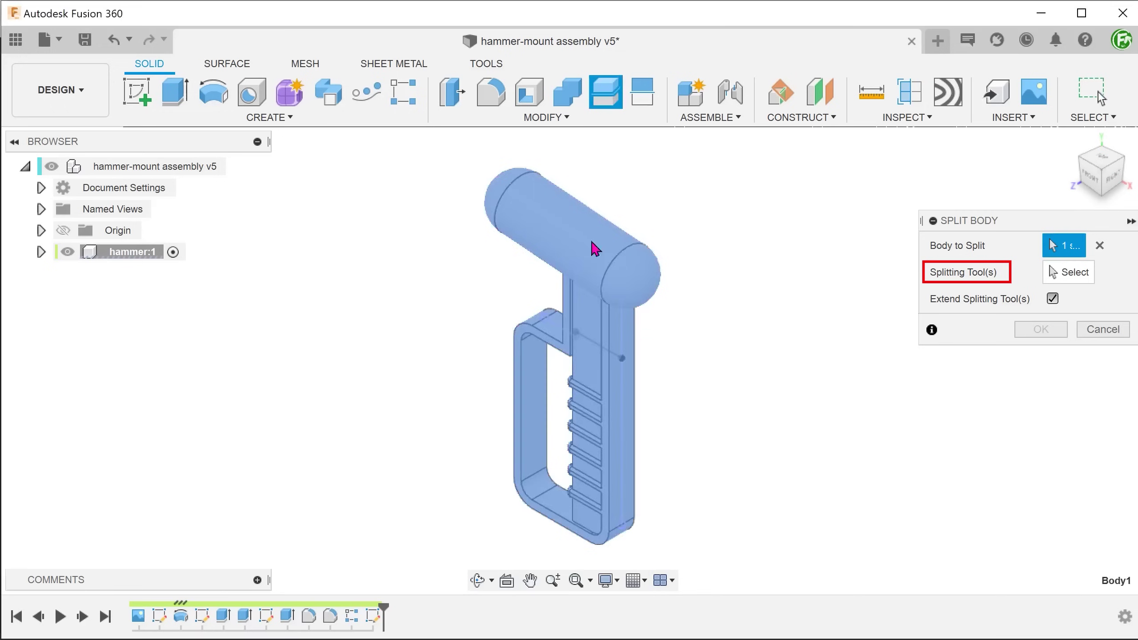
click(1051, 274)
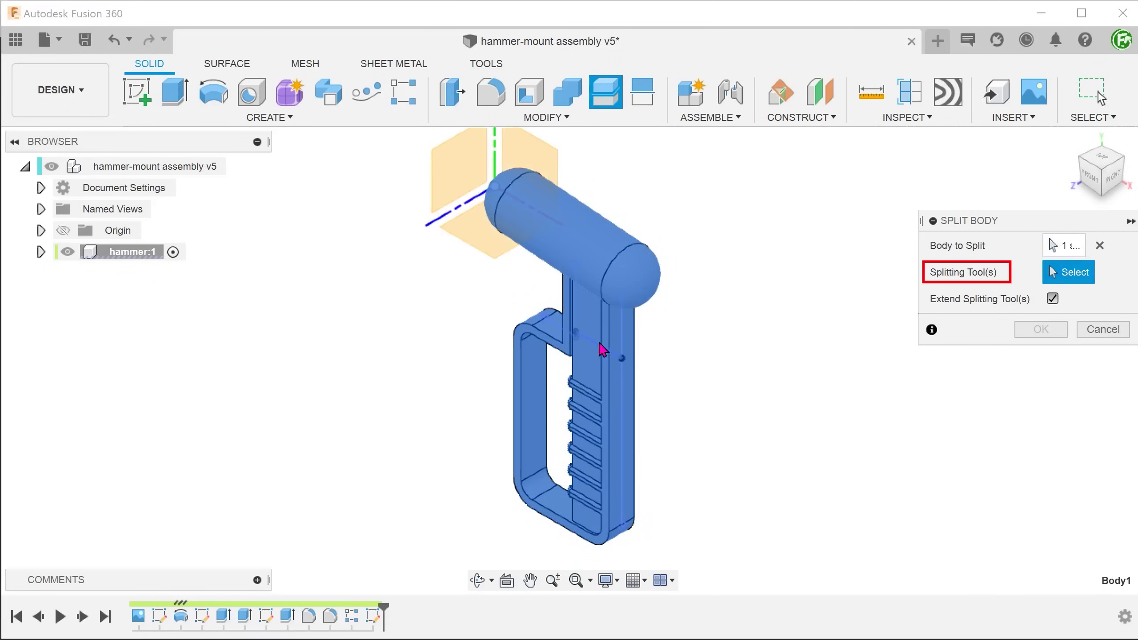
click(603, 349)
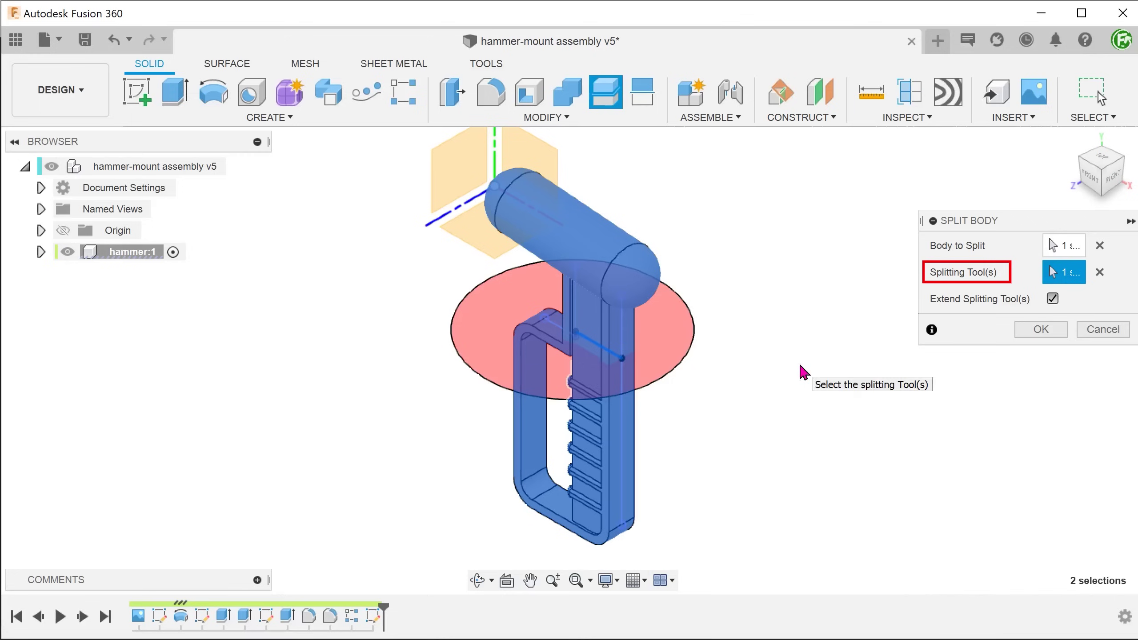
click(1039, 329)
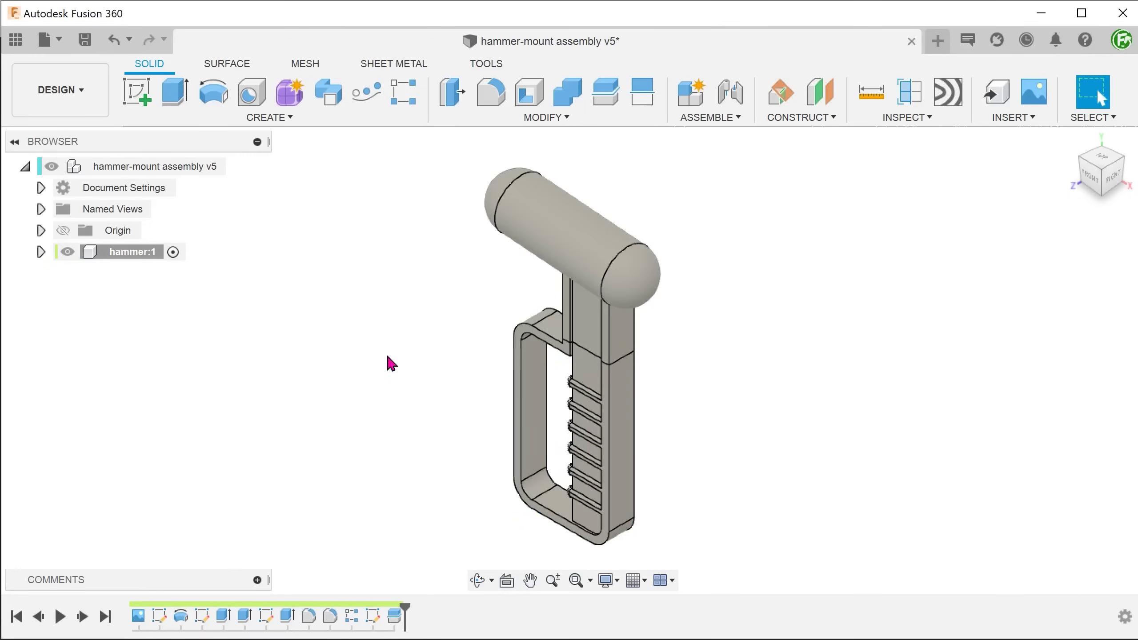
Hide the split-off Body6 and collapse the hammer:1 component in the browser
click(40, 252)
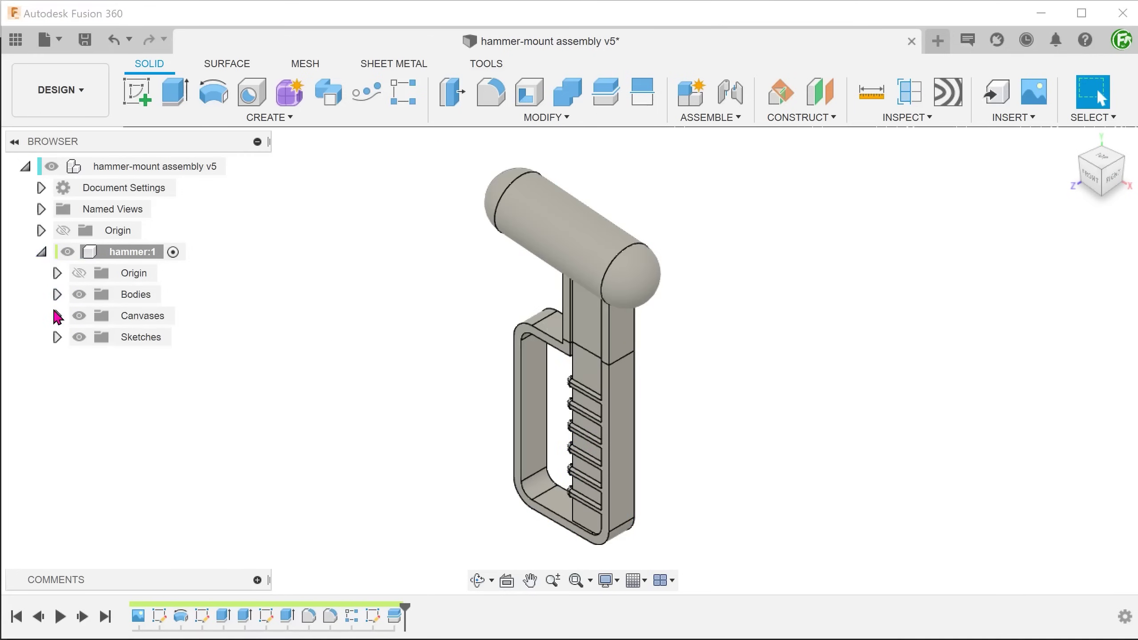
click(56, 294)
click(153, 338)
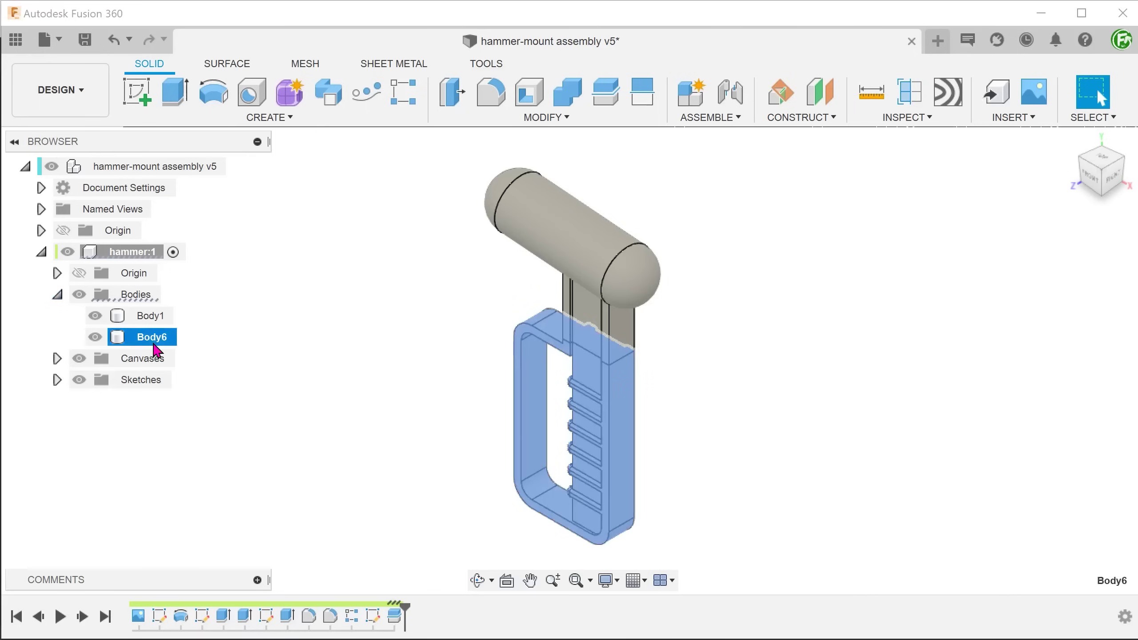
click(94, 337)
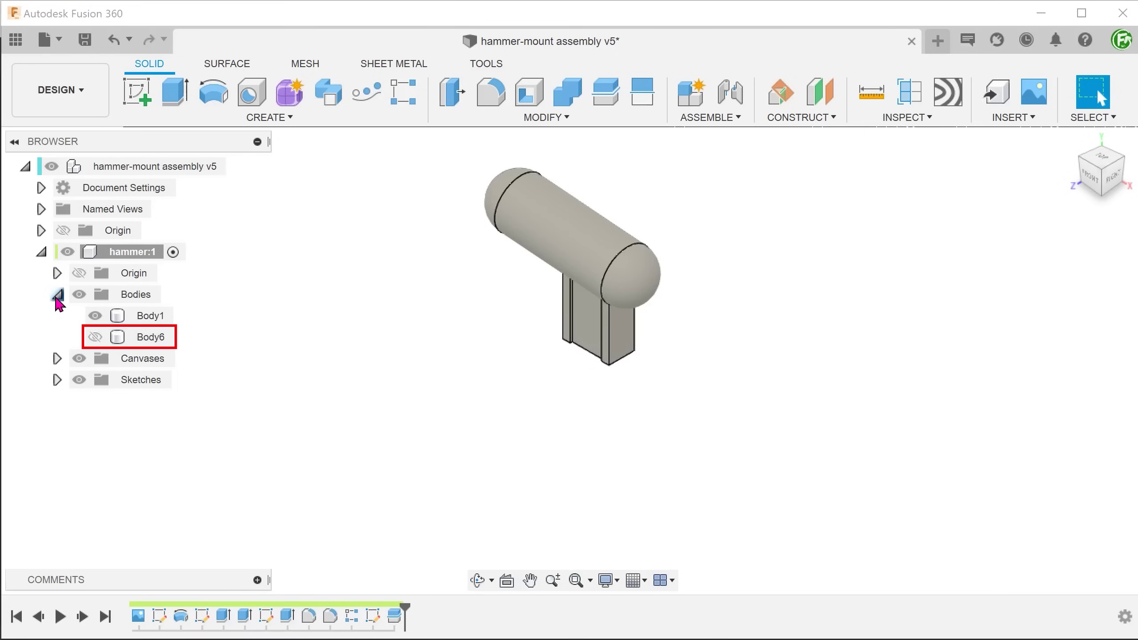
click(40, 252)
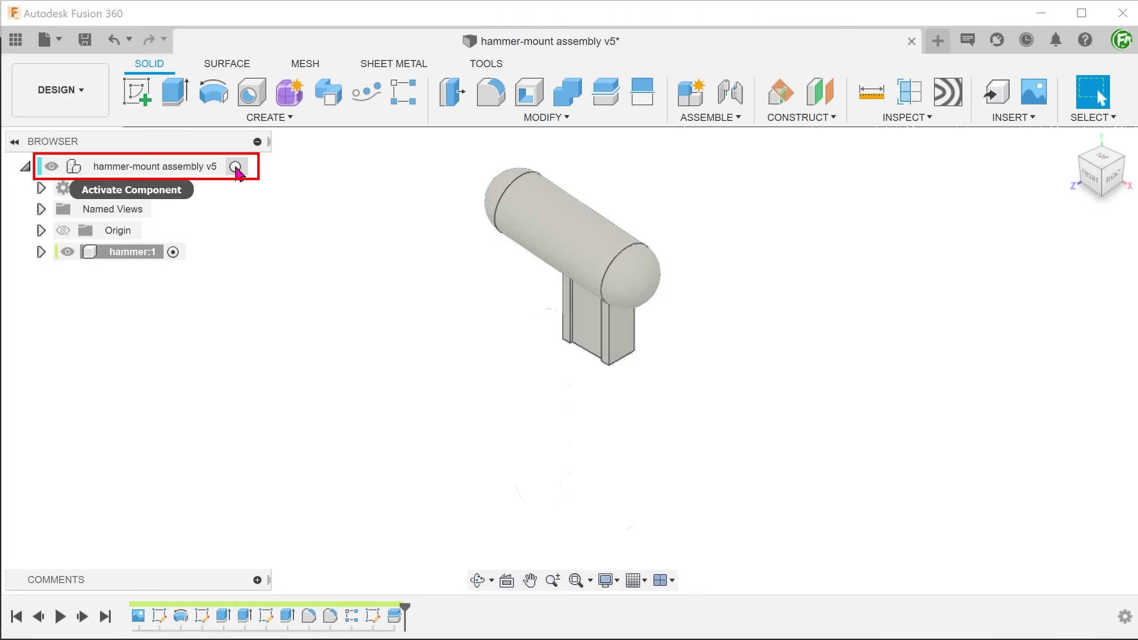
Activate the root assembly and create a new internal component named mount, then select it
click(235, 167)
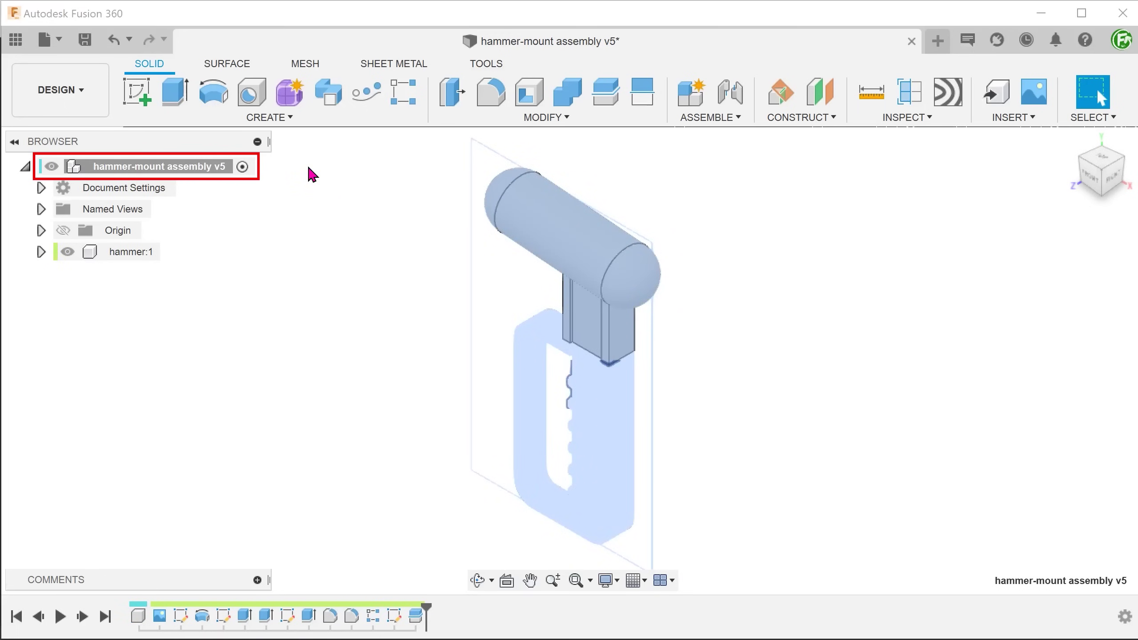
click(285, 118)
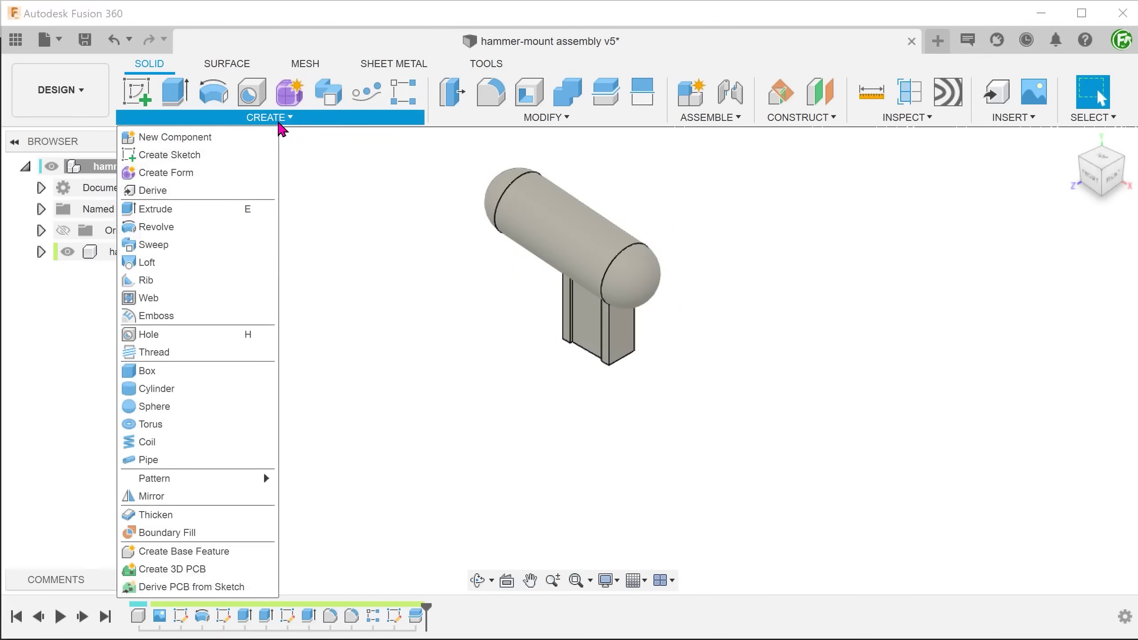
click(245, 143)
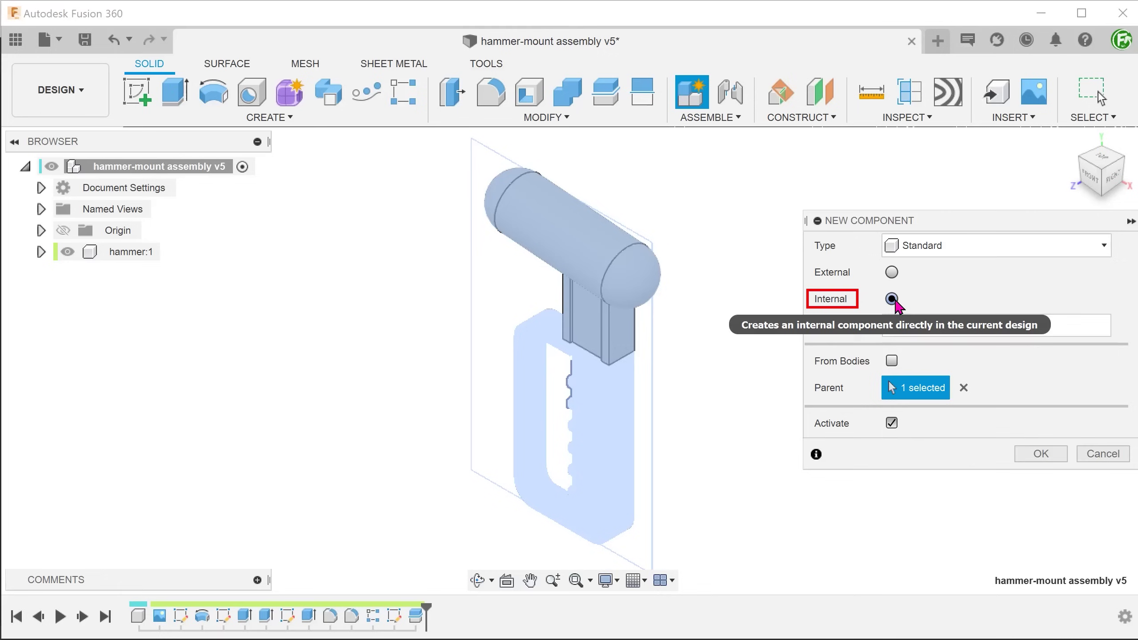
drag(941, 324, 891, 331)
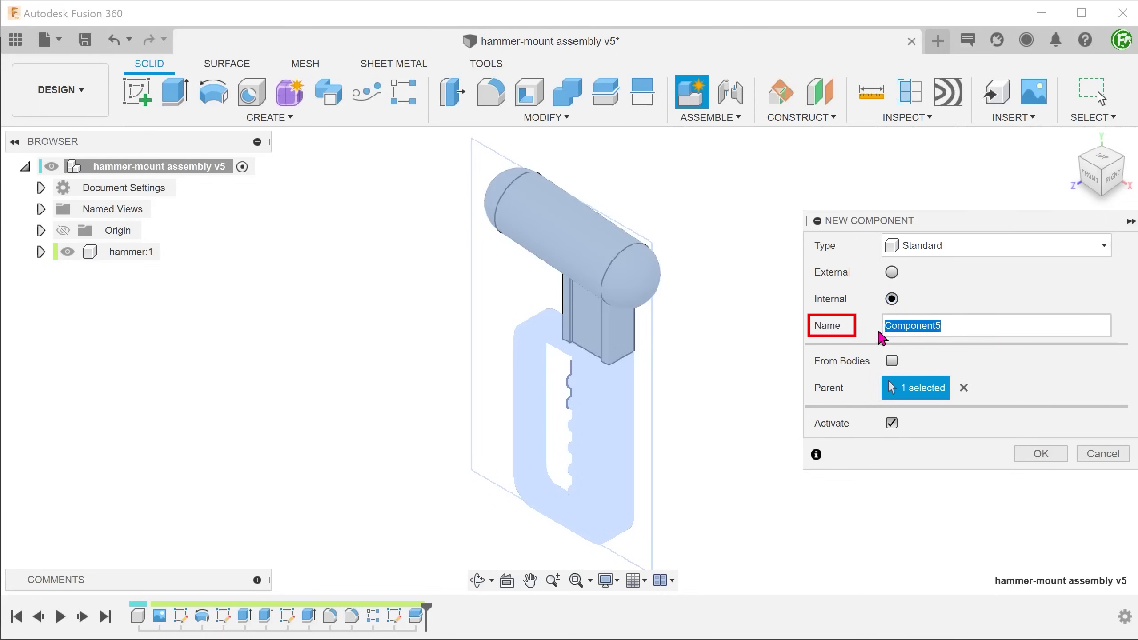
text(mount)
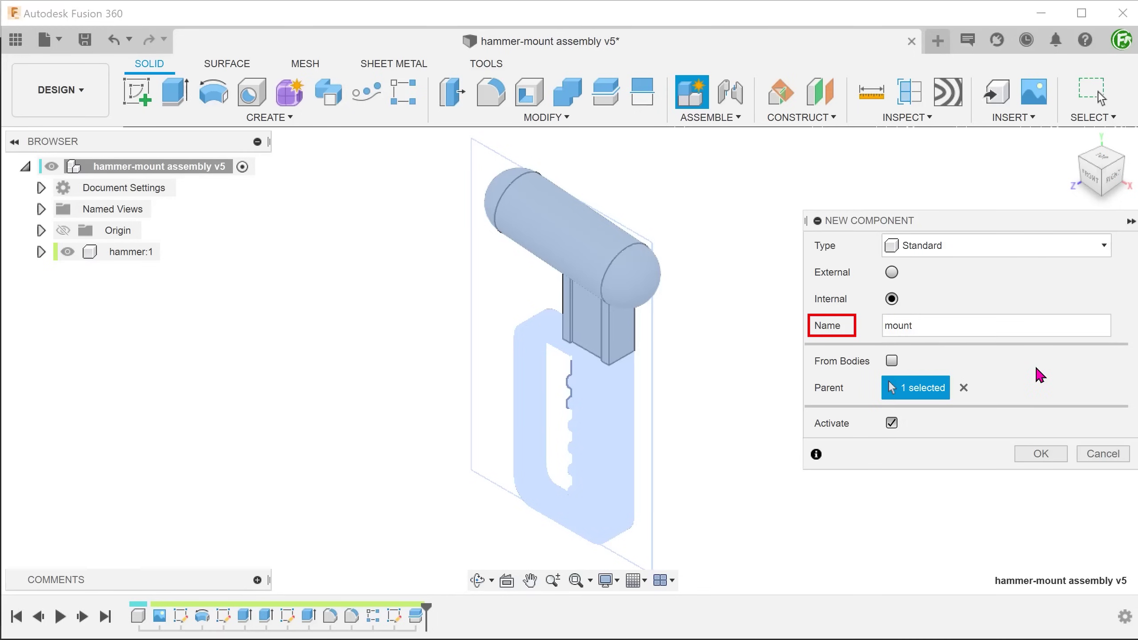
click(1038, 454)
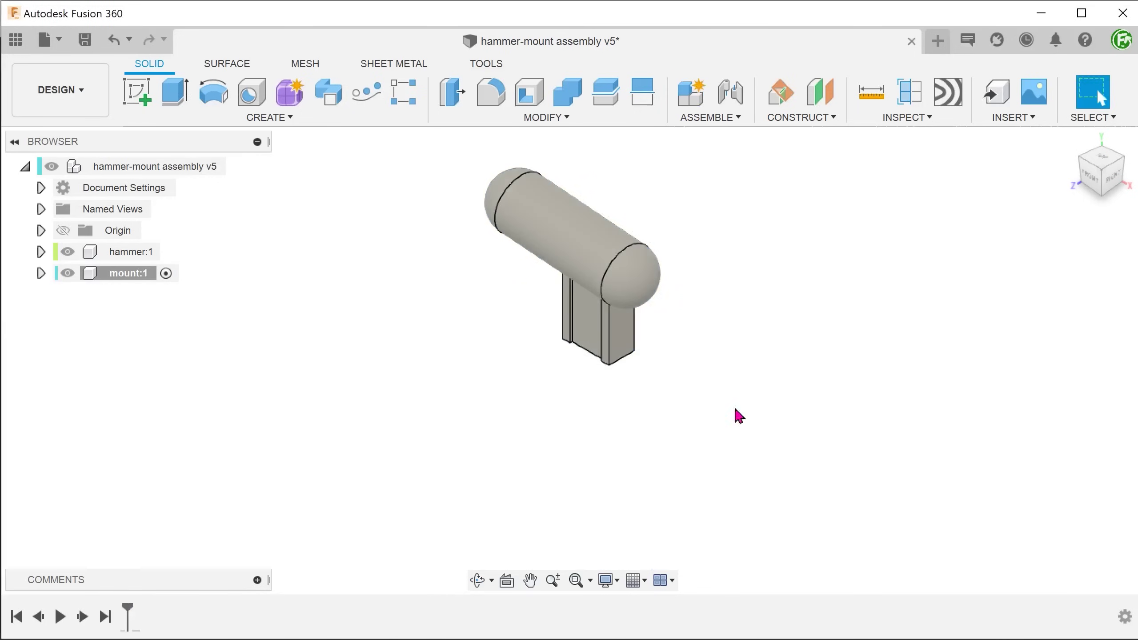
click(136, 277)
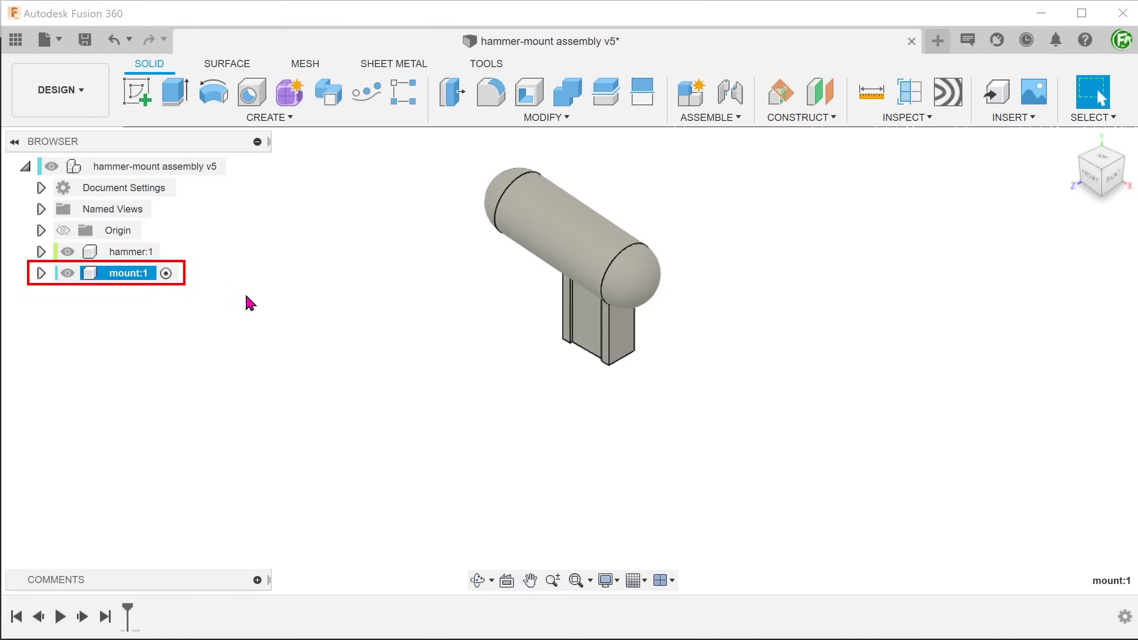
Start a new sketch in mount on the front origin plane and orbit to see the hammer
click(282, 292)
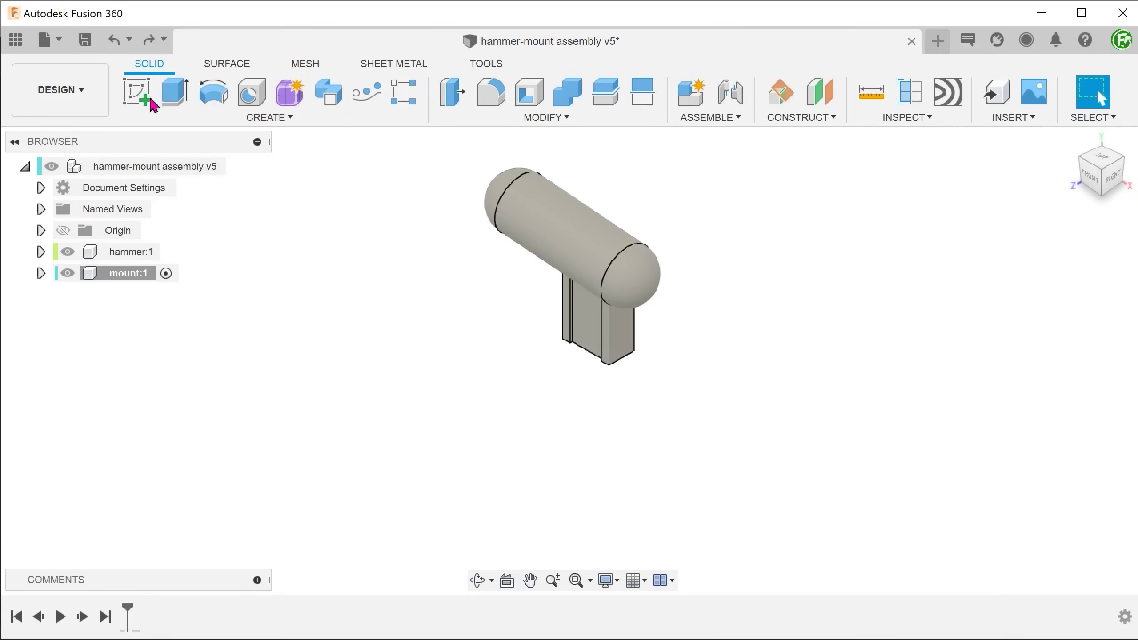
click(148, 98)
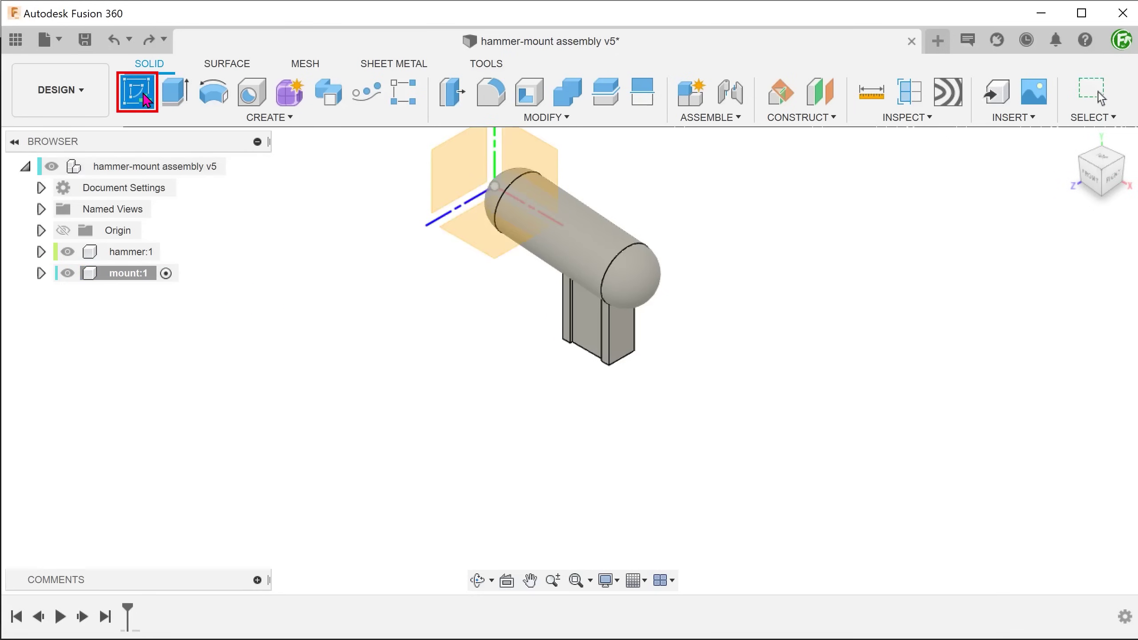
click(524, 155)
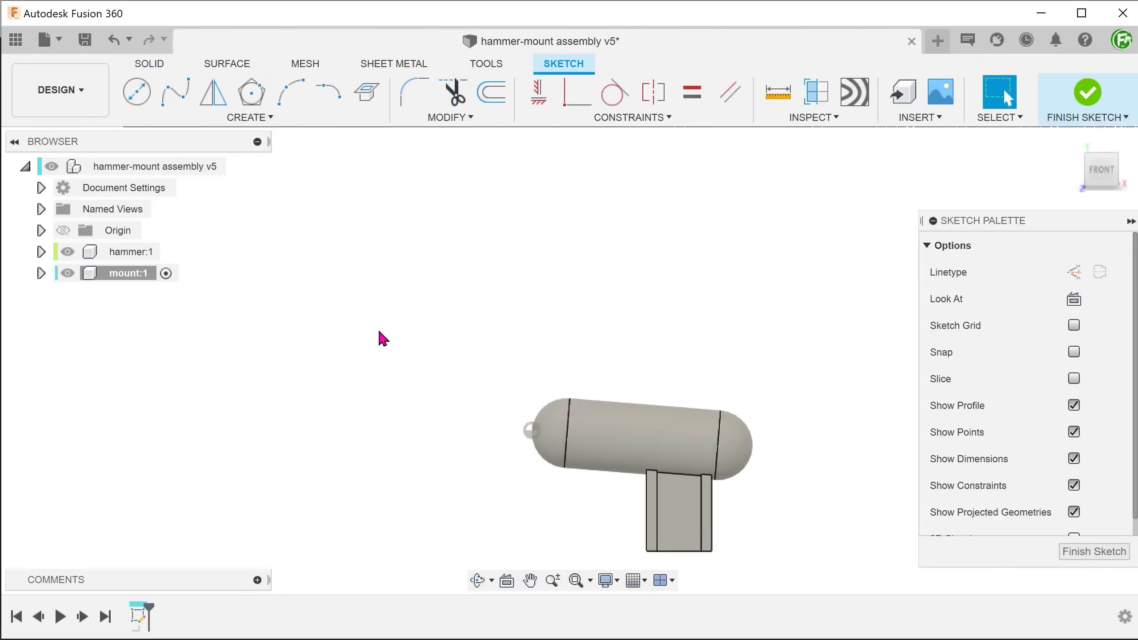
shift+middle_drag(371, 337, 297, 315)
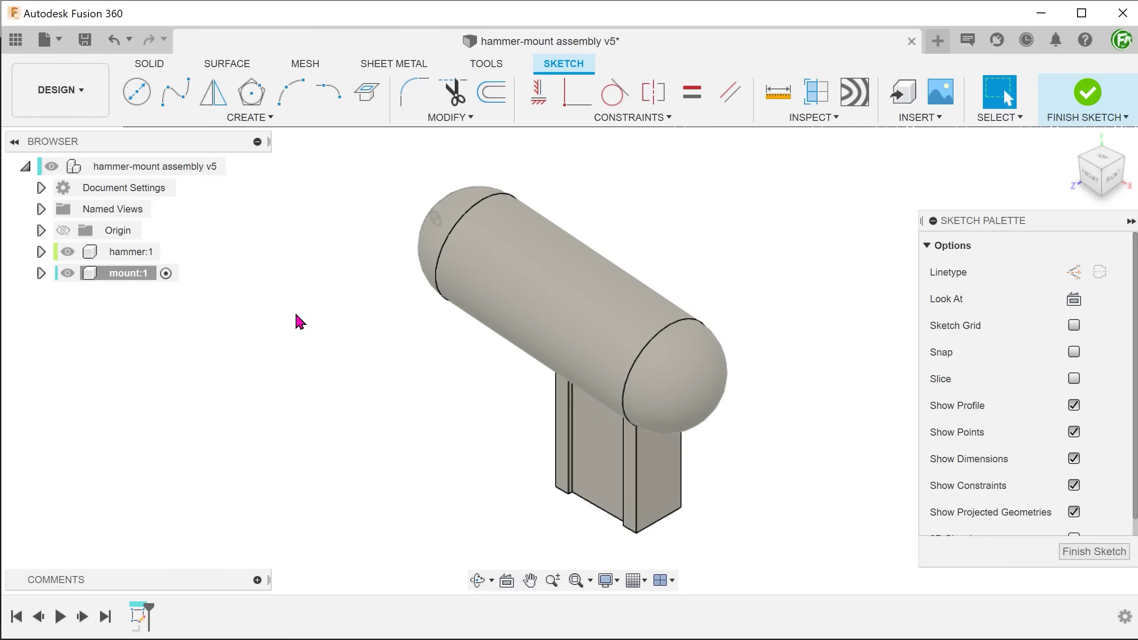
Intersect the hammer body into the sketch using the Bodies filter, then hide hammer:1
click(249, 118)
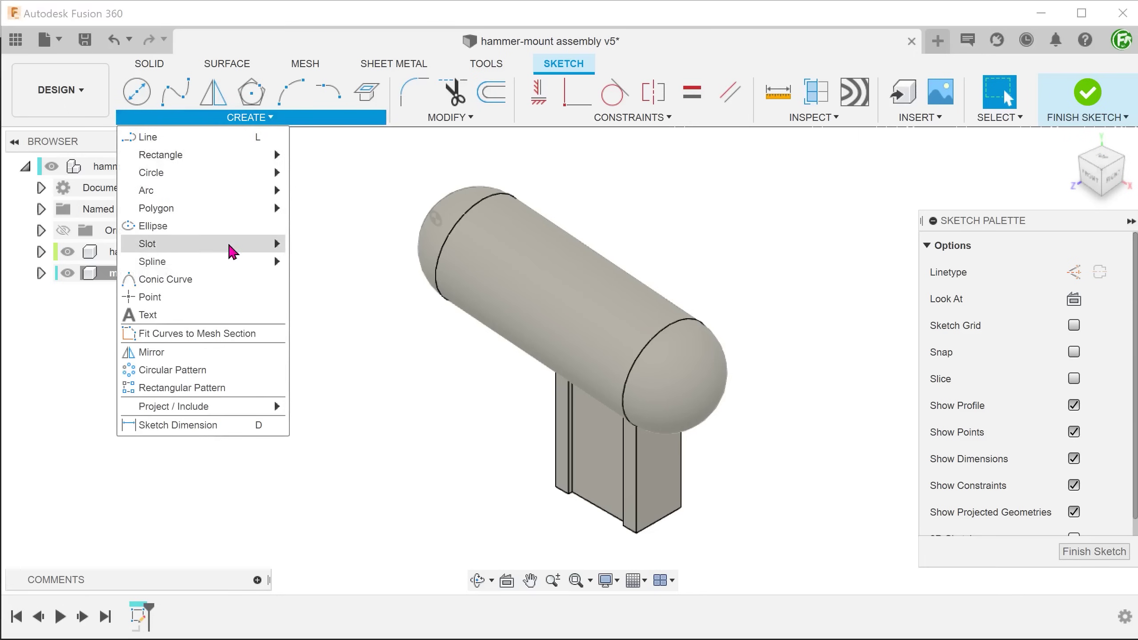
mouse_move(238, 406)
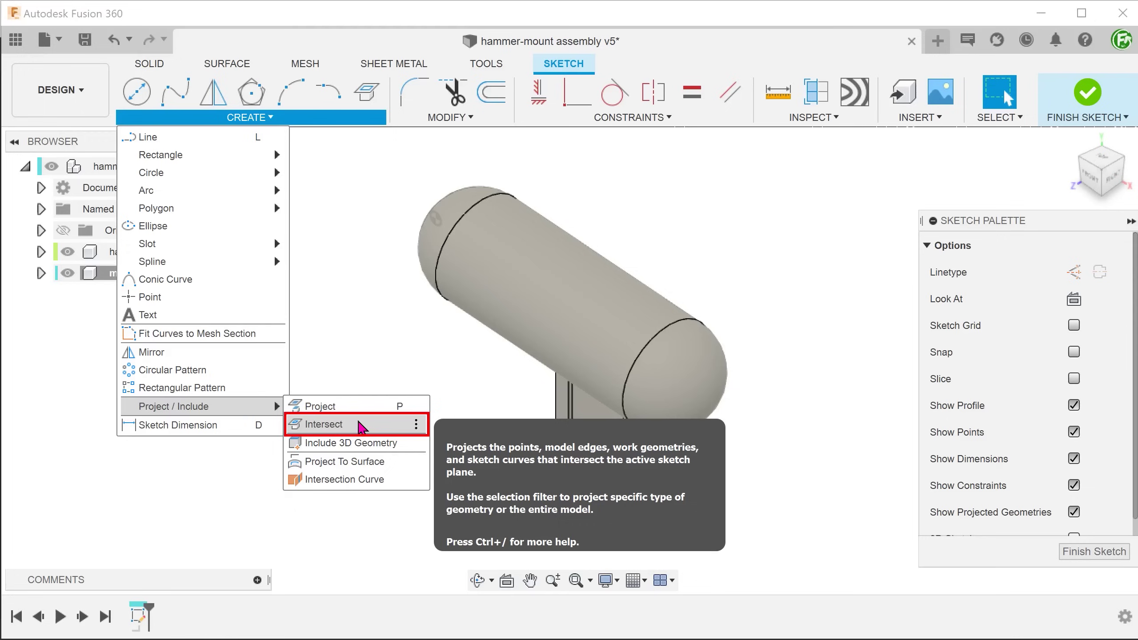
click(361, 425)
middle_drag(389, 399, 312, 390)
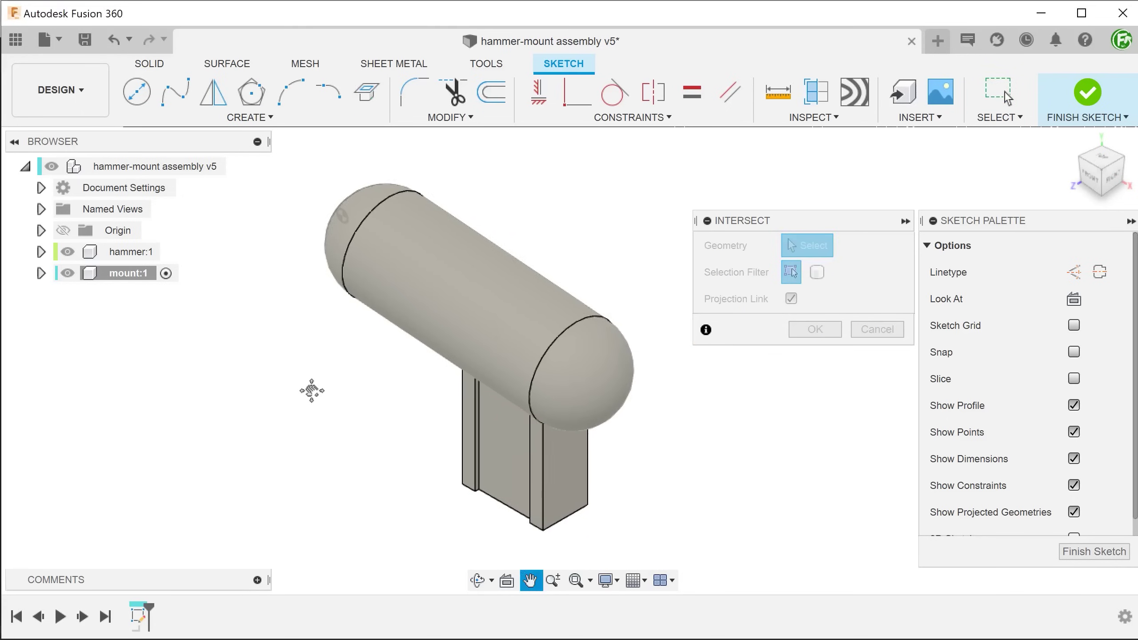
click(816, 272)
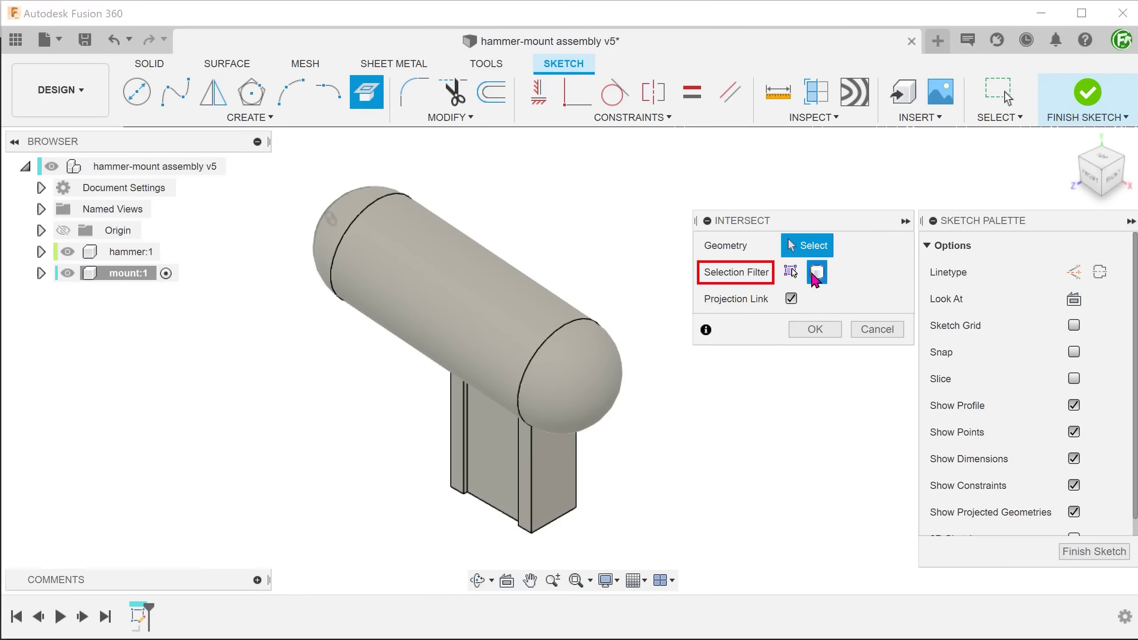
click(499, 311)
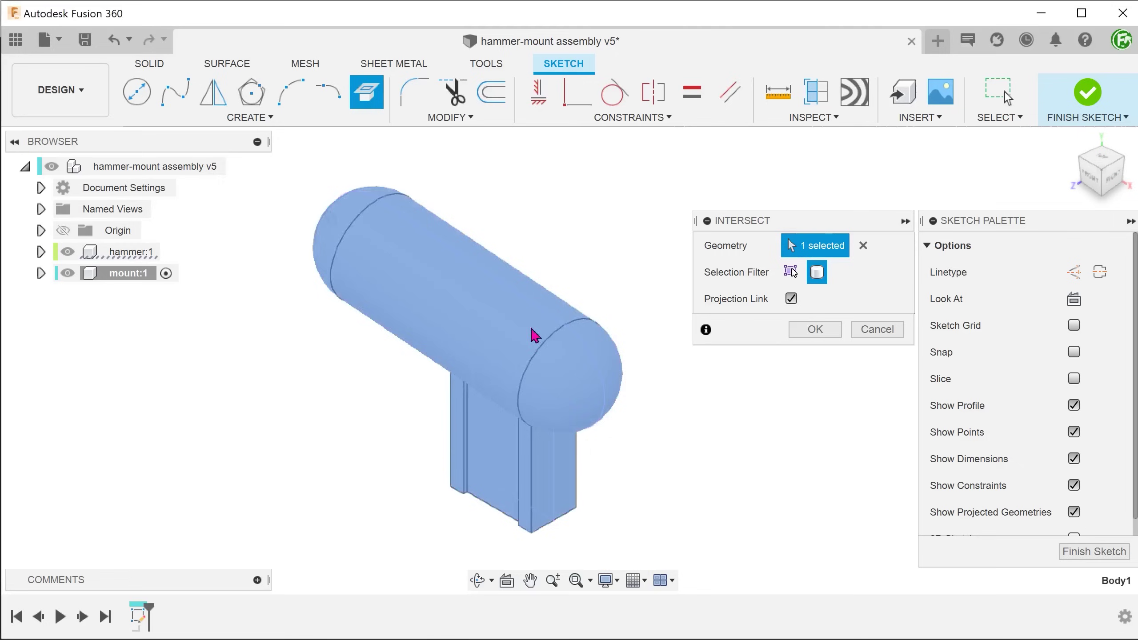
click(814, 330)
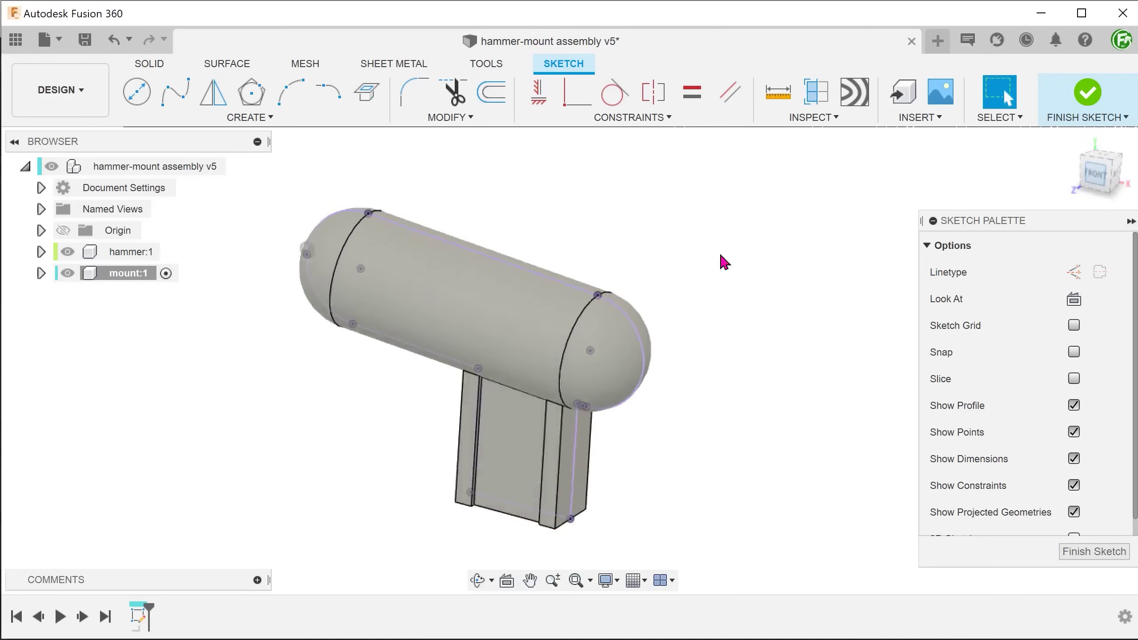
click(67, 251)
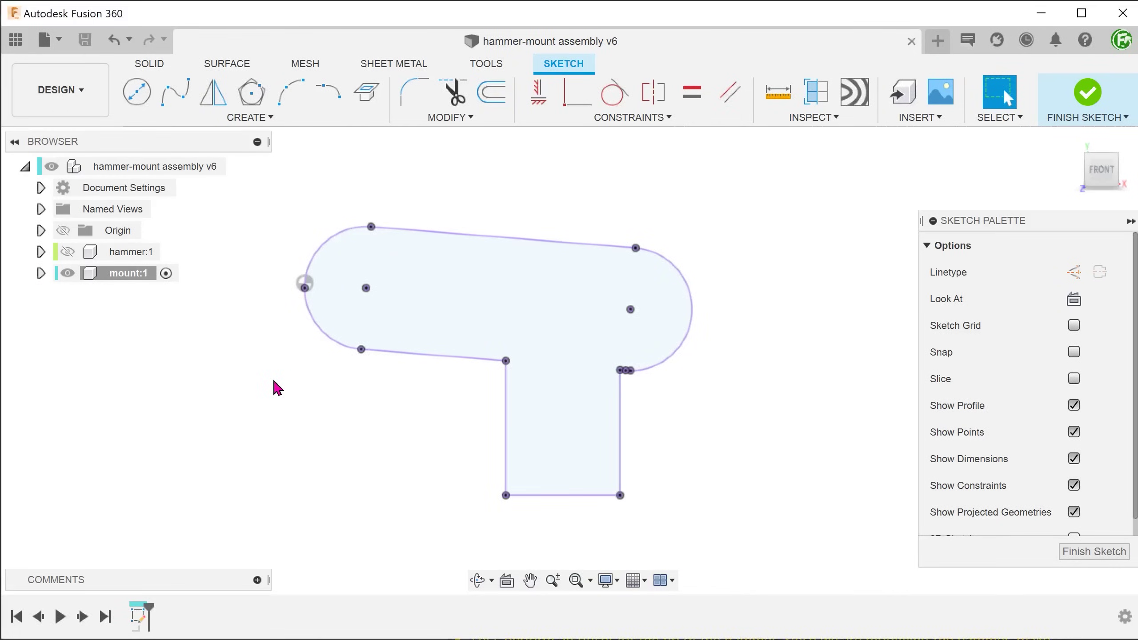
Delete the outline's bottom line and offset the outline 7 mm outward
click(541, 495)
key(Delete)
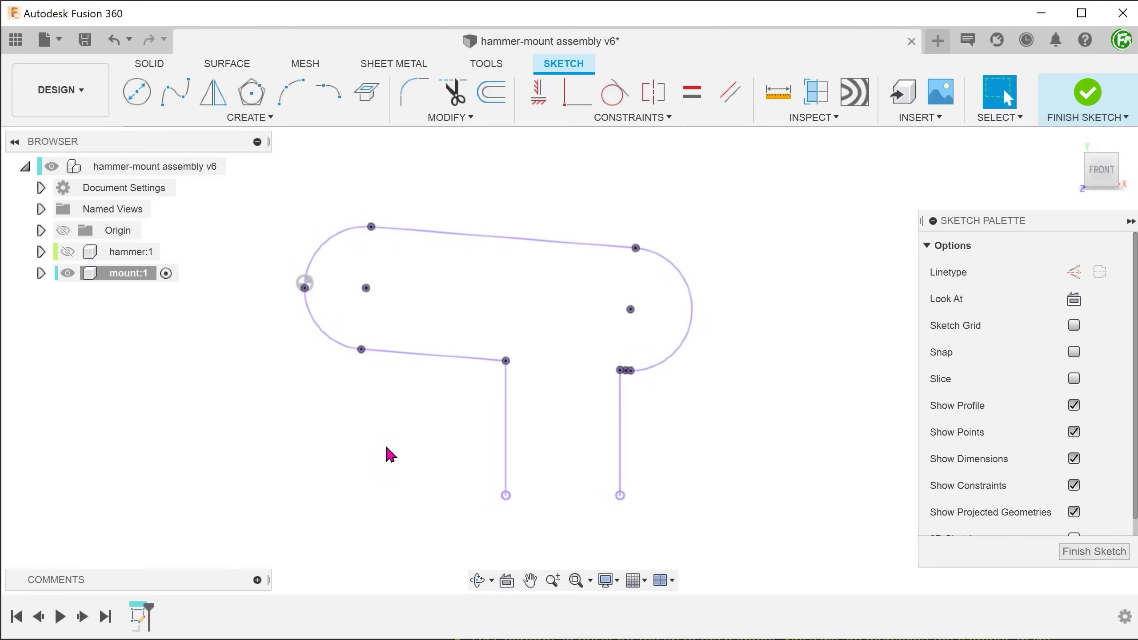
click(442, 118)
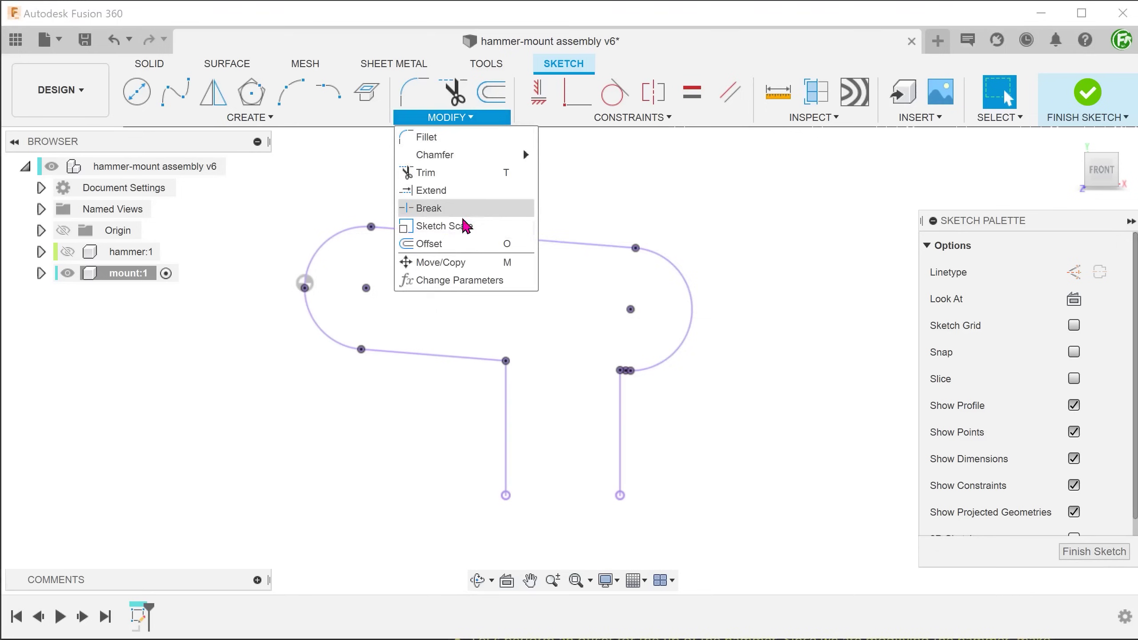
click(466, 247)
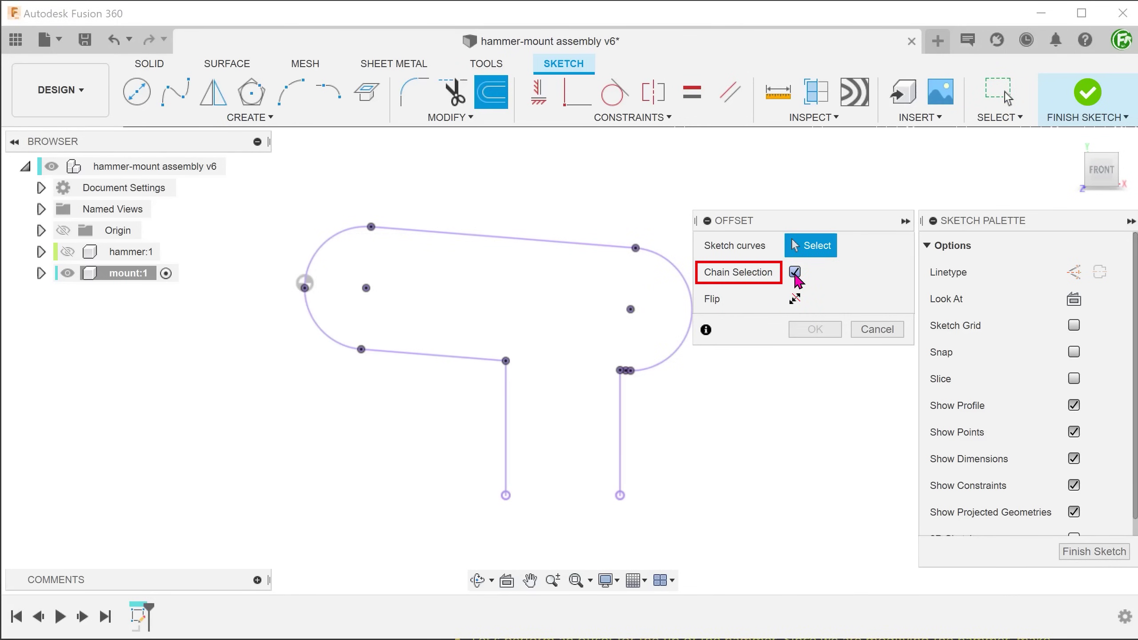
click(463, 359)
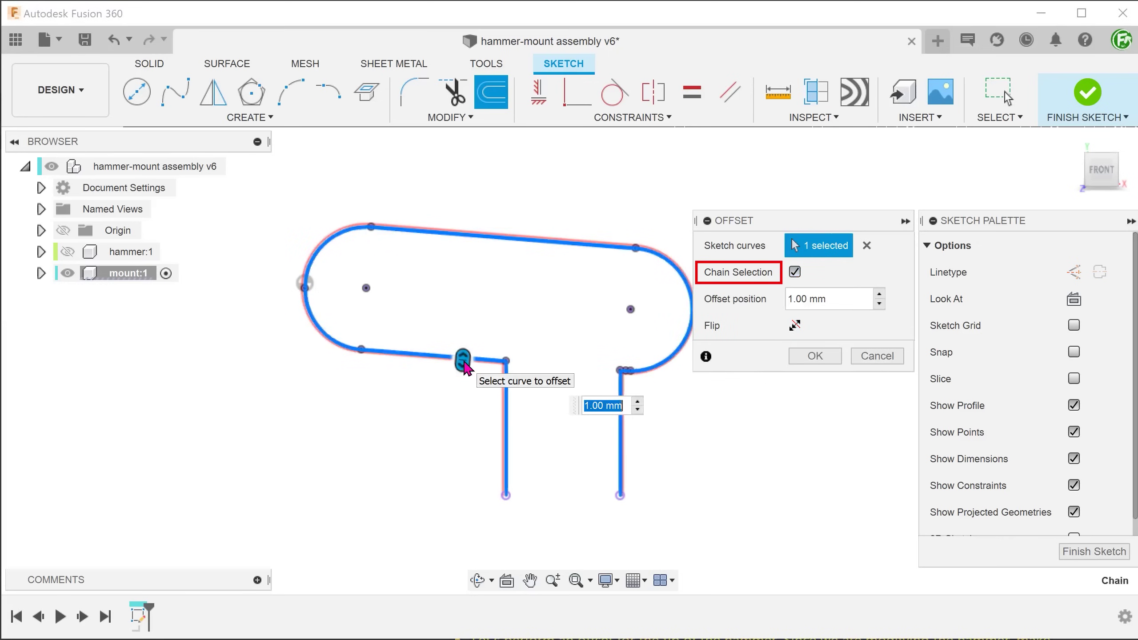
drag(466, 368, 403, 464)
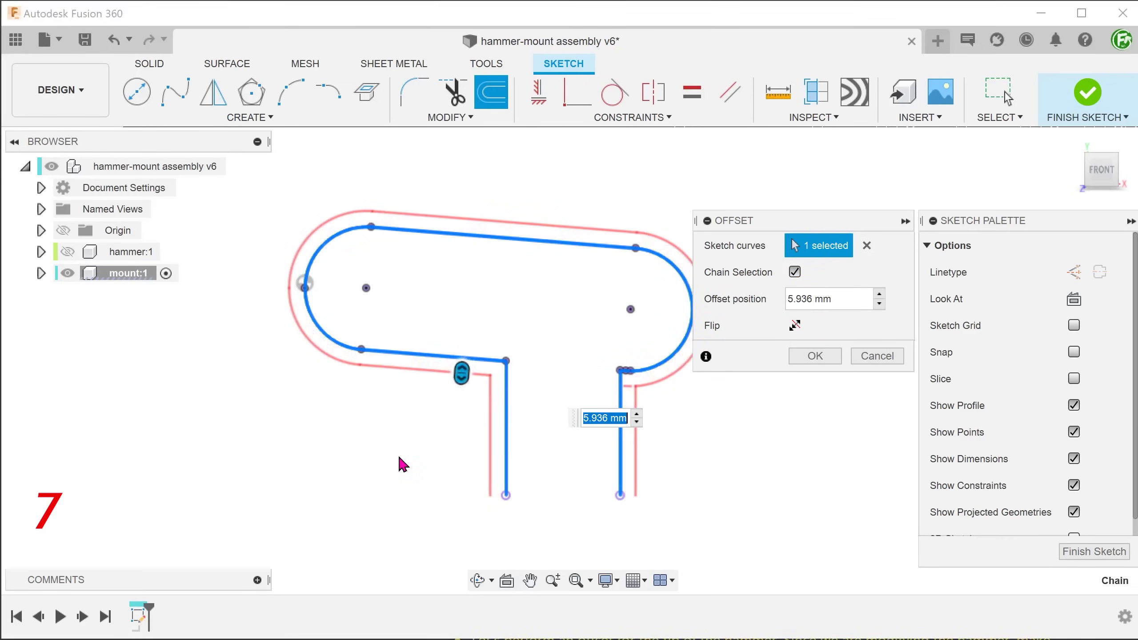
text(7)
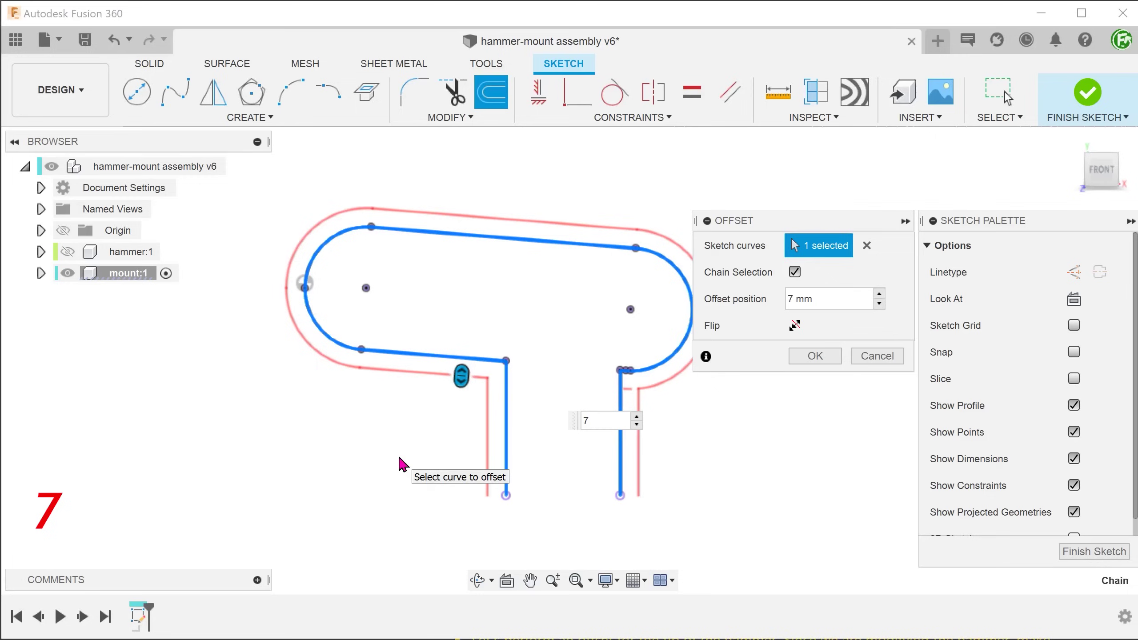
click(1131, 221)
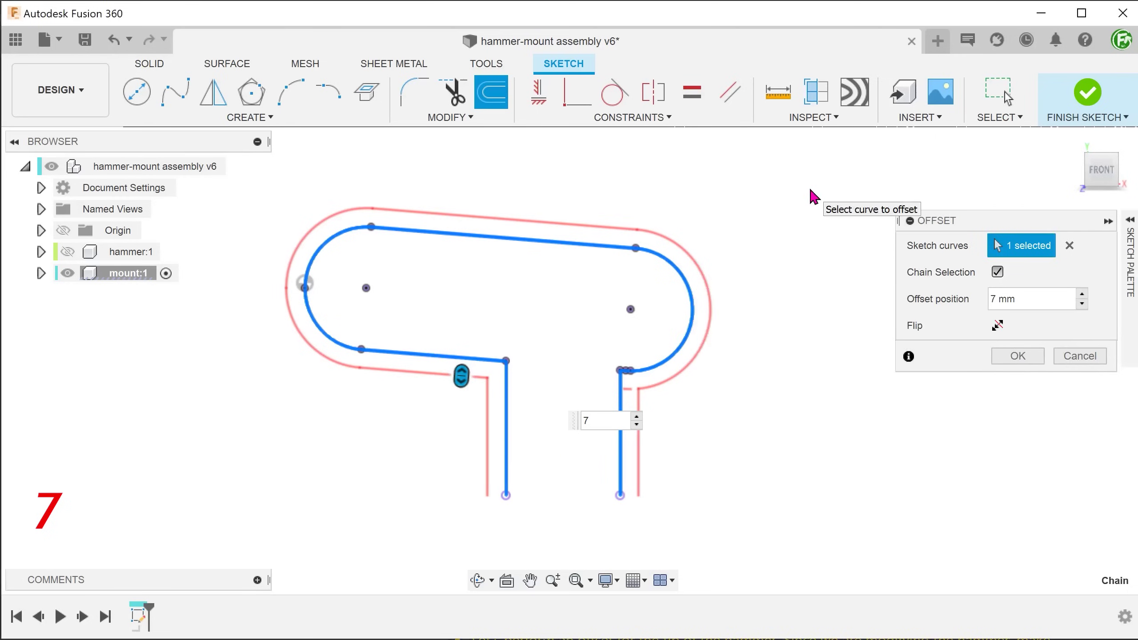
click(1000, 355)
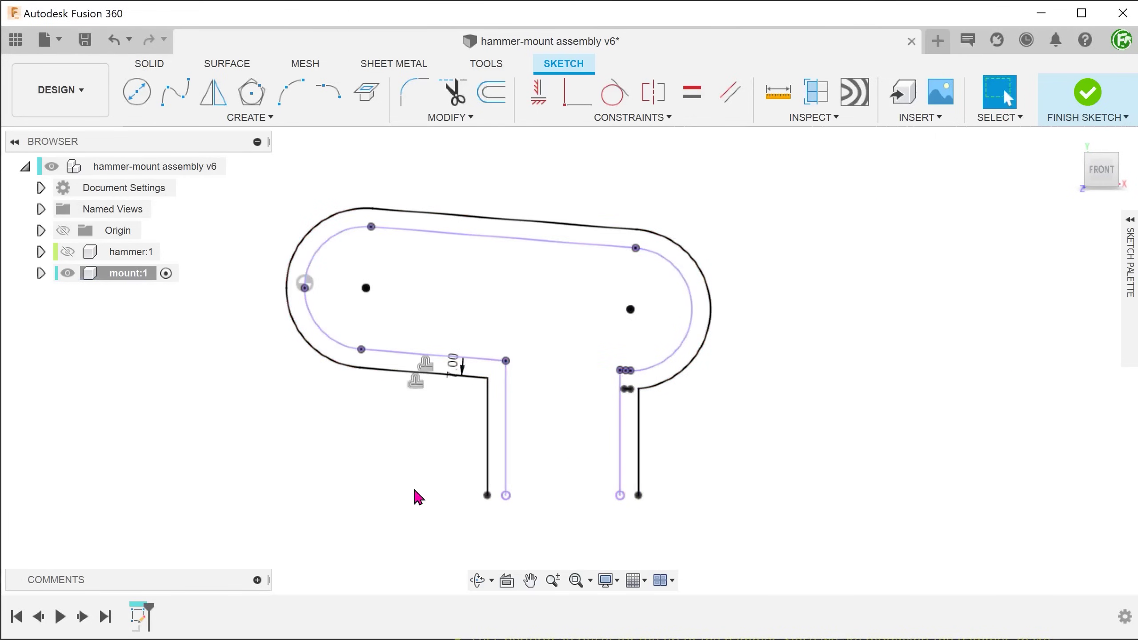
Make the original outline construction geometry and close the offset's bottom with a line
double_click(507, 464)
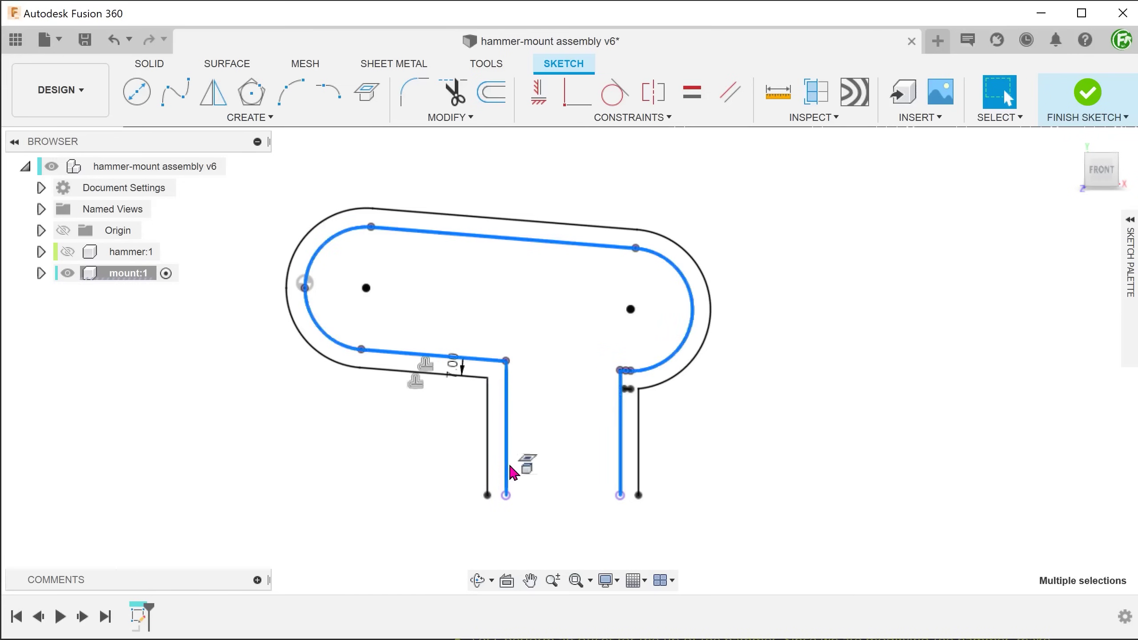
key(x)
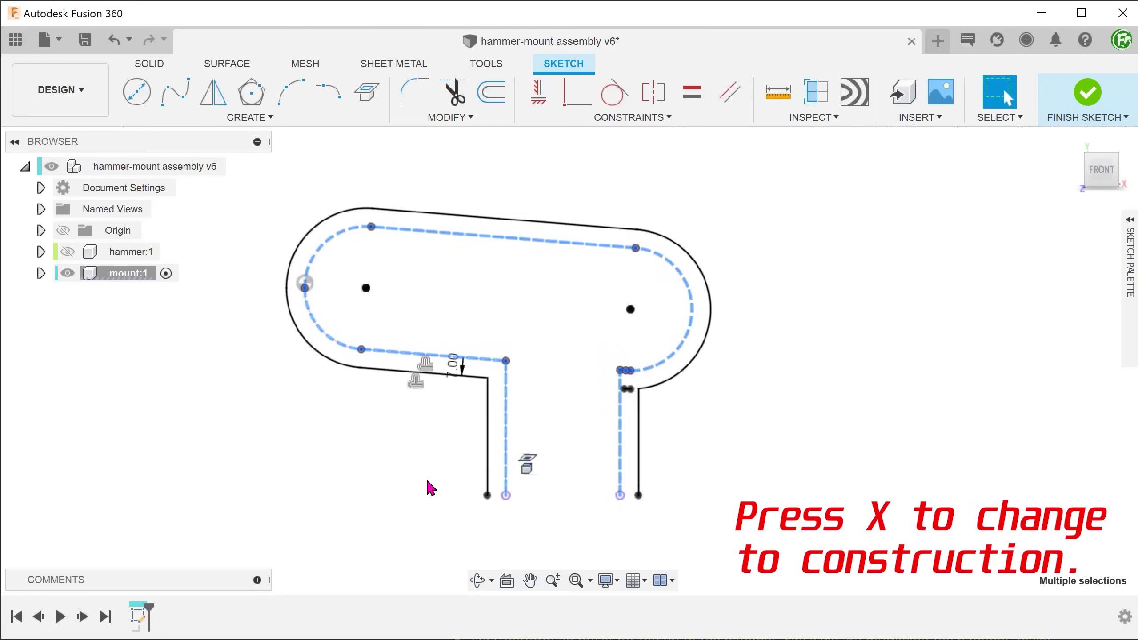
key(Escape)
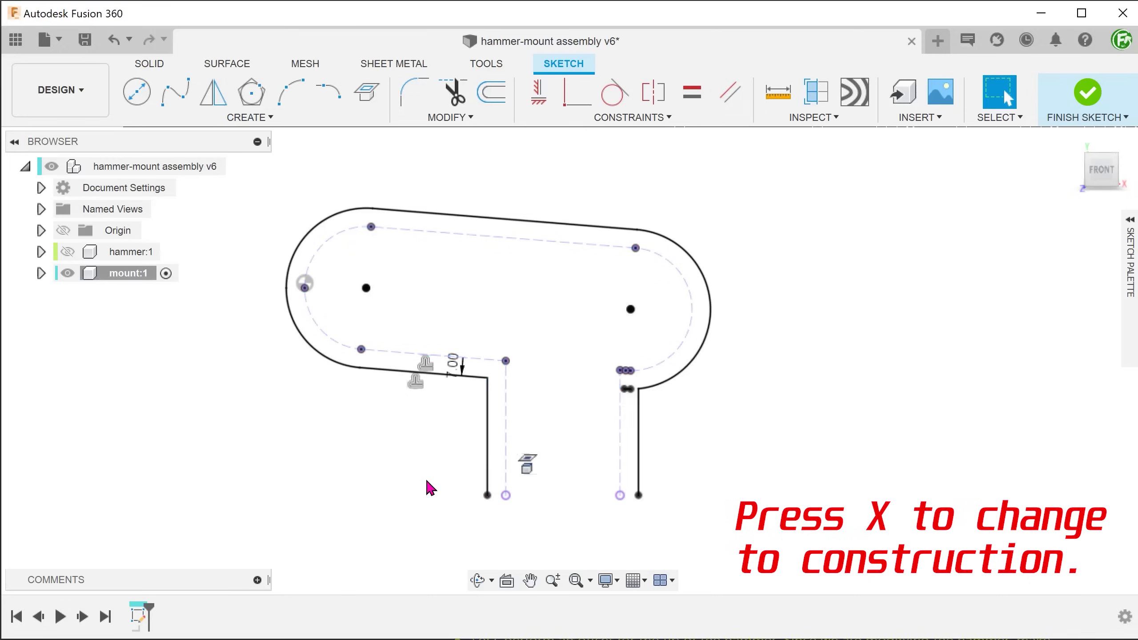
key(l)
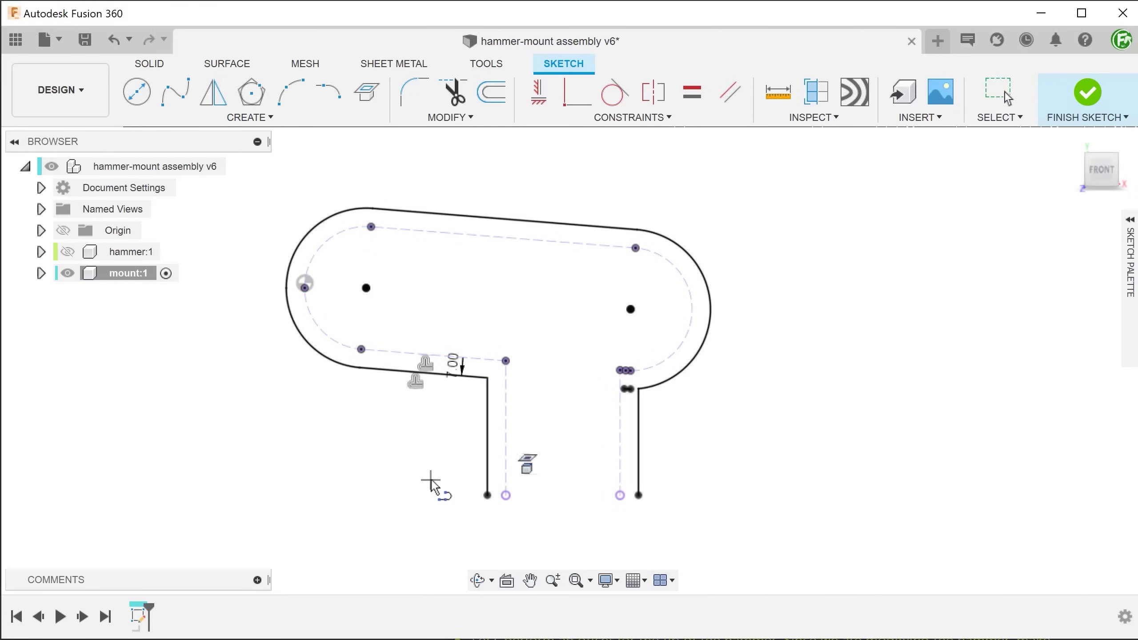
click(488, 495)
double_click(638, 495)
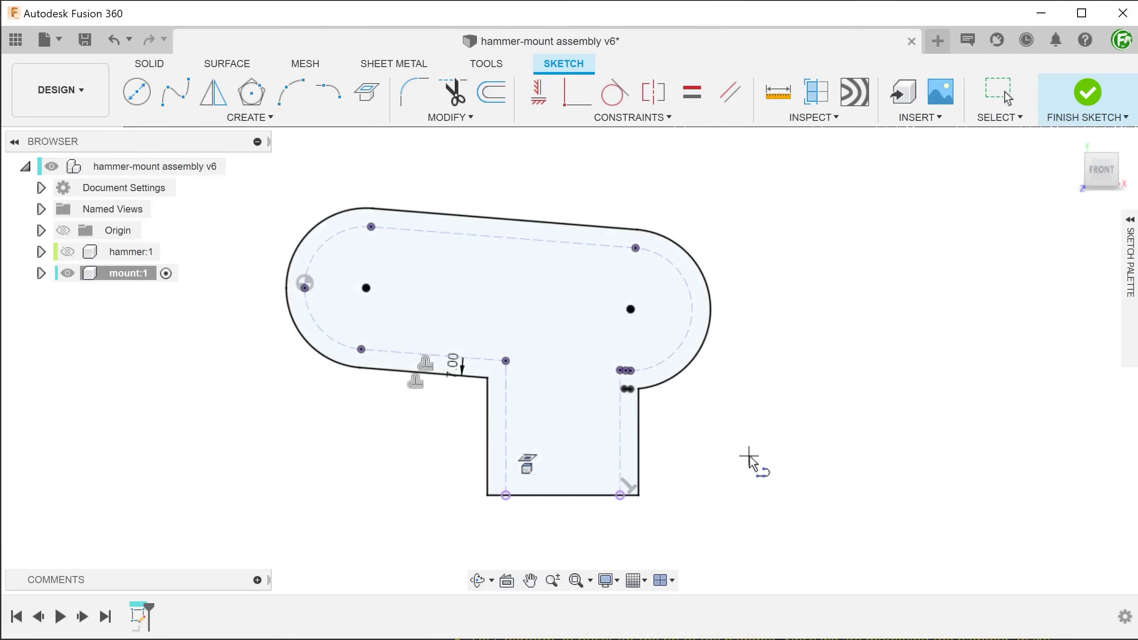
Finish the sketch and extrude the mount profile -30 mm as a new body
click(1087, 94)
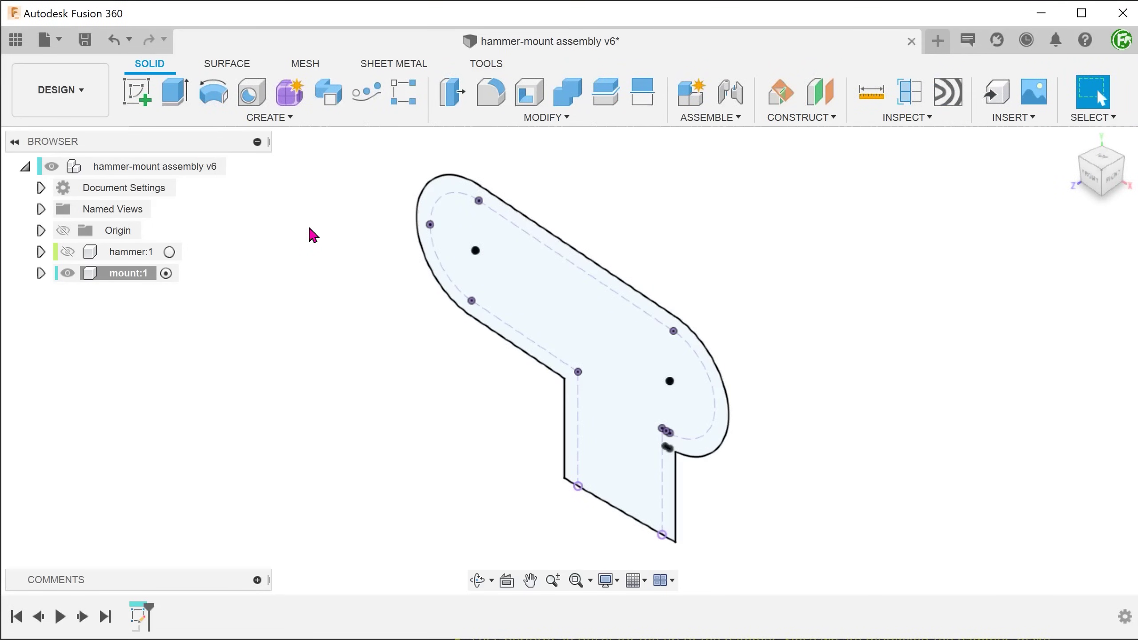
key(e)
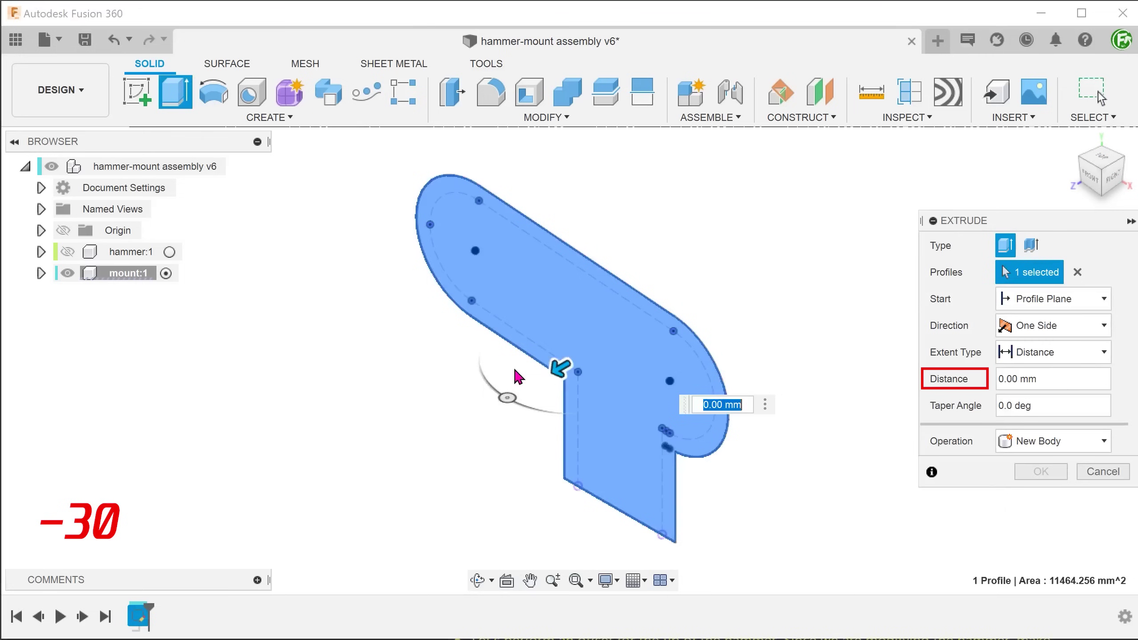
drag(556, 368, 603, 342)
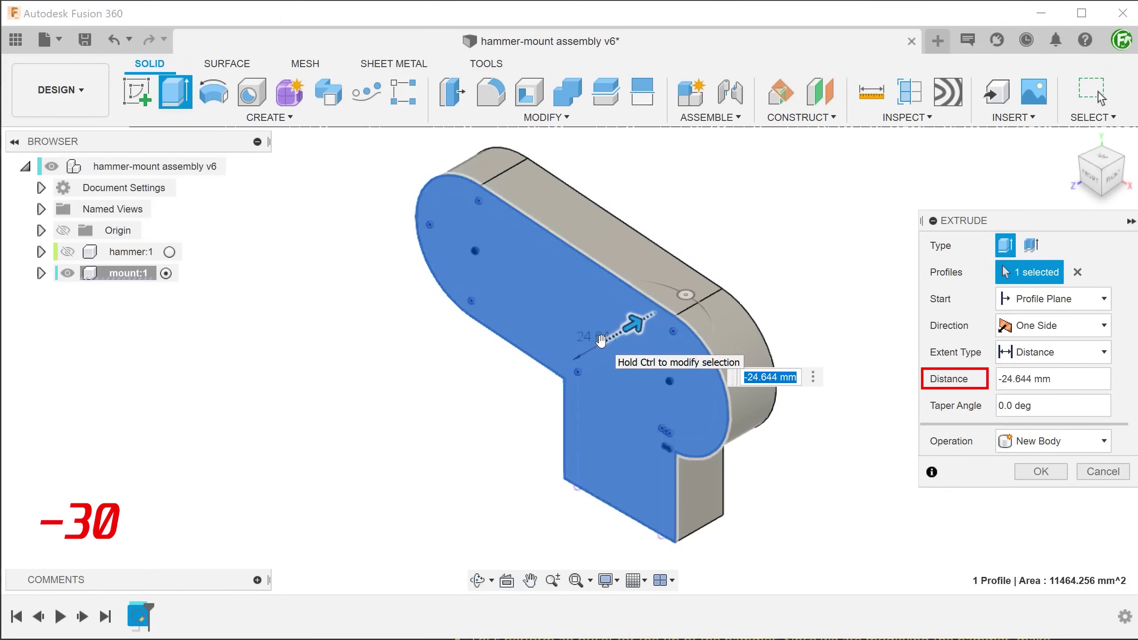
text(-30)
key(Return)
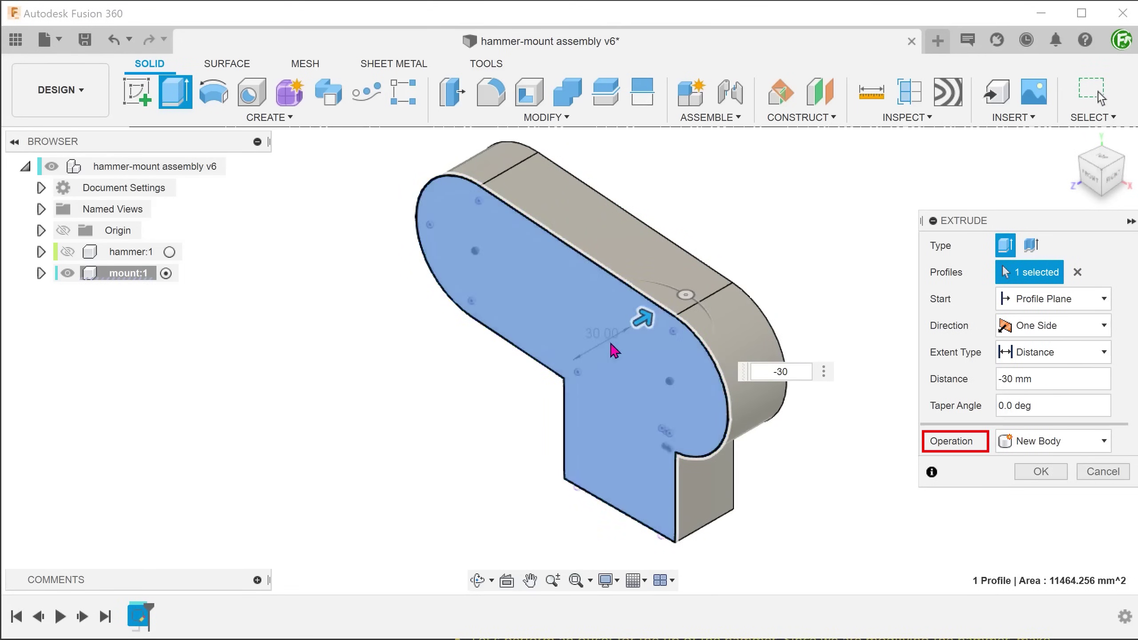
click(1026, 474)
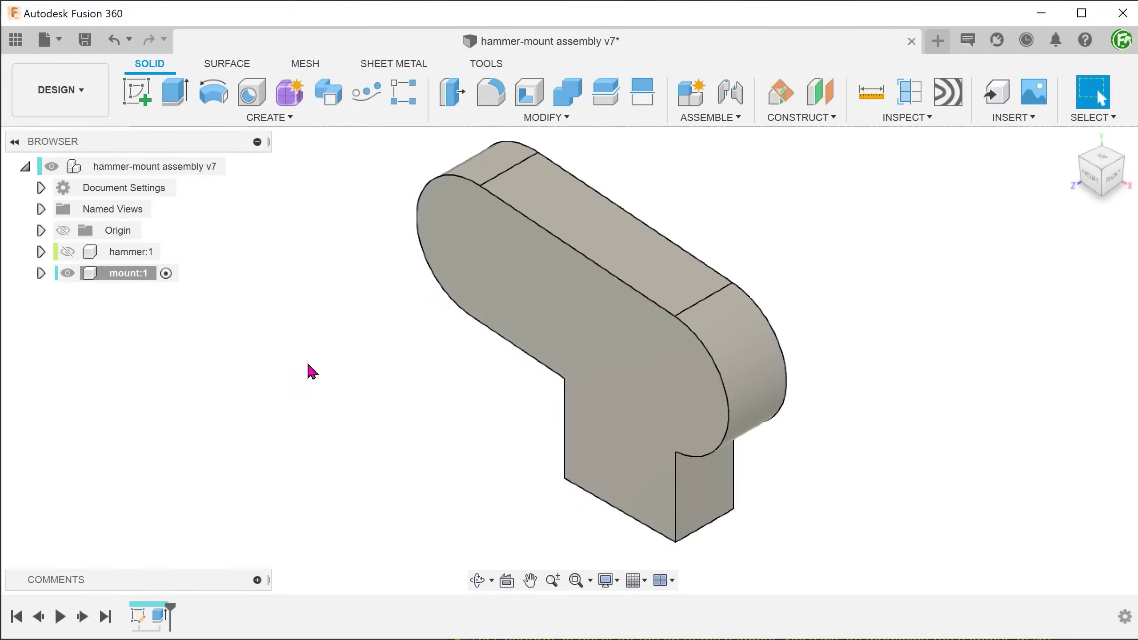
Show hammer:1, turn on component colour cycling, and cycle the hammer to red against the teal mount
click(70, 256)
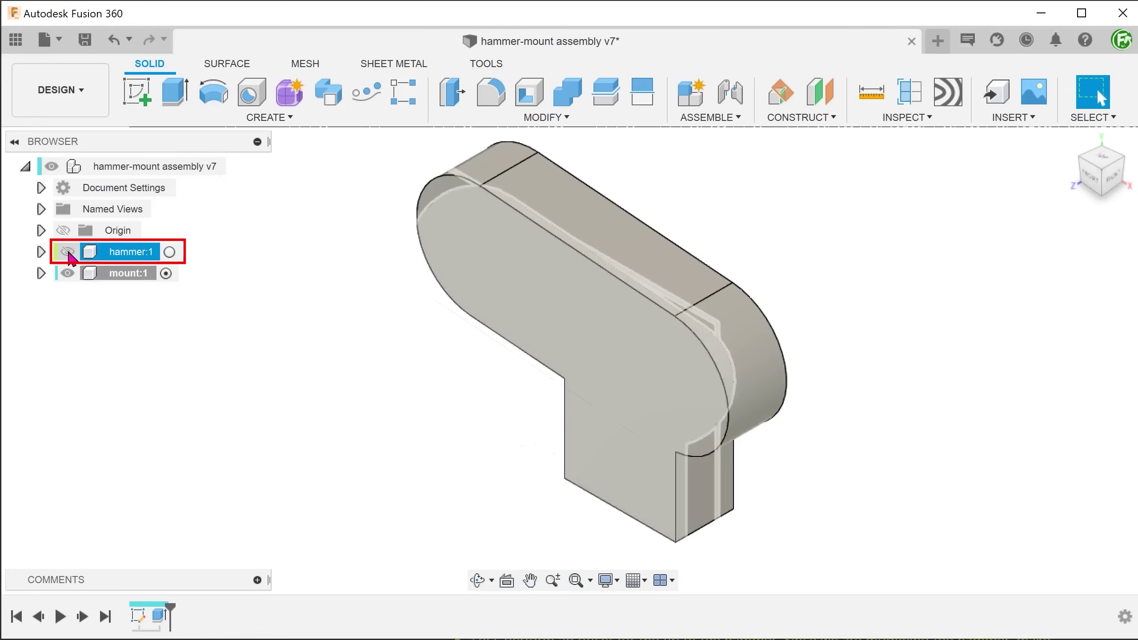
click(68, 254)
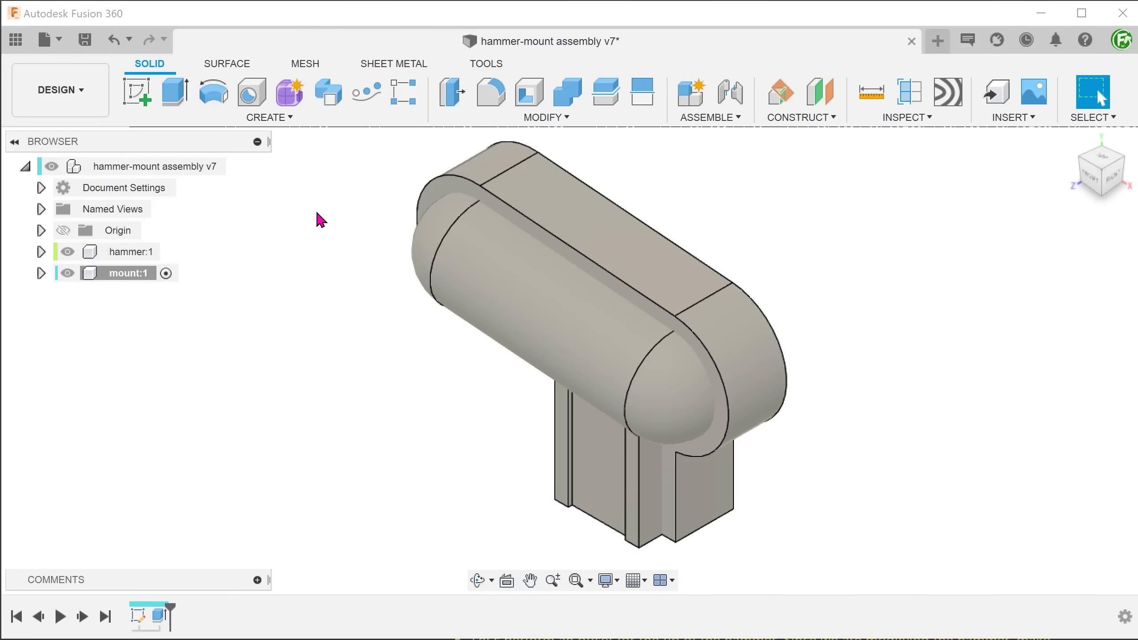
click(905, 118)
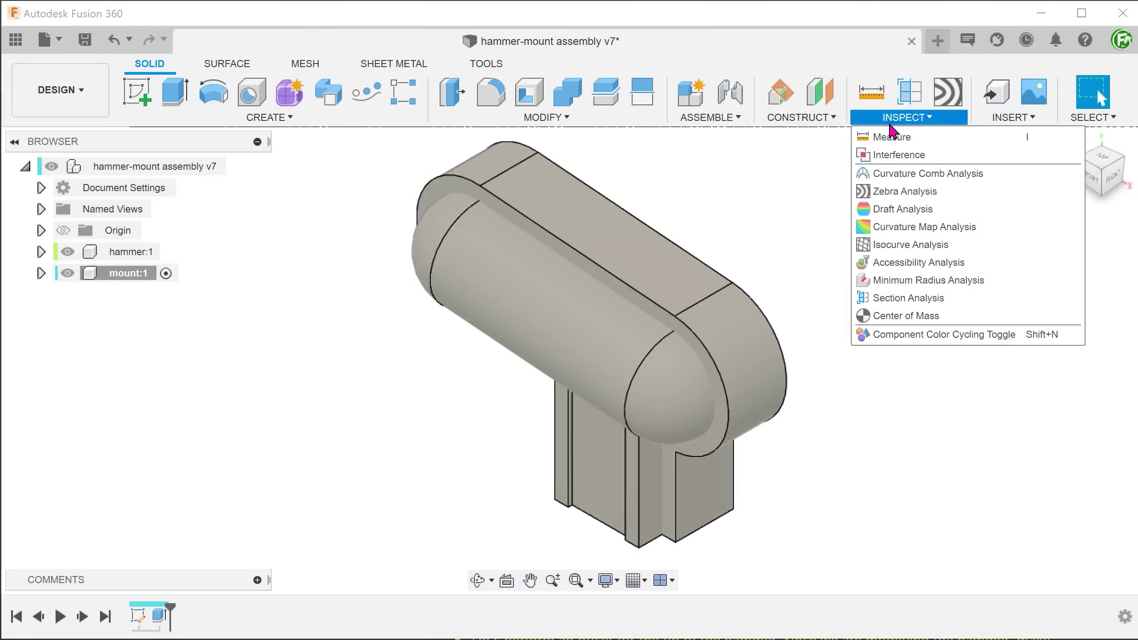
click(999, 336)
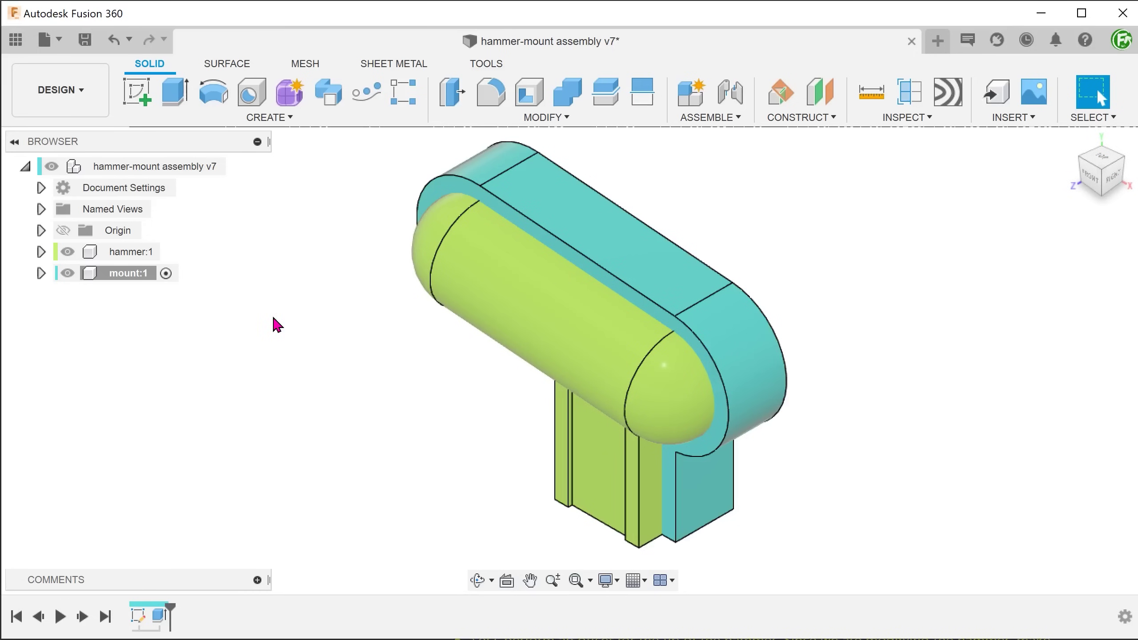
right_click(131, 254)
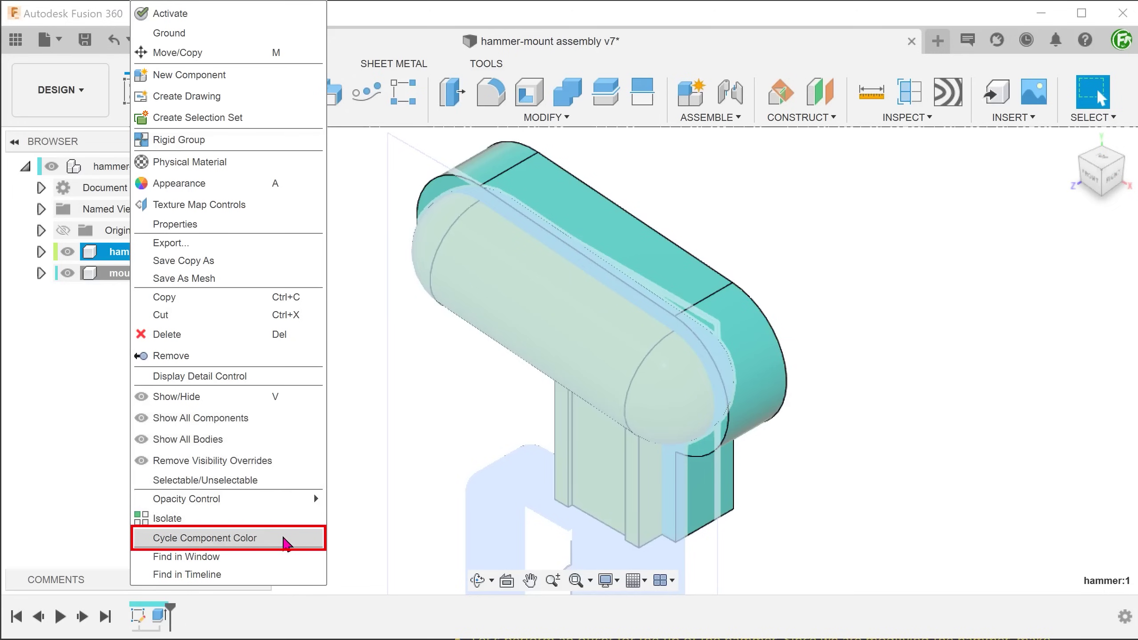
click(283, 540)
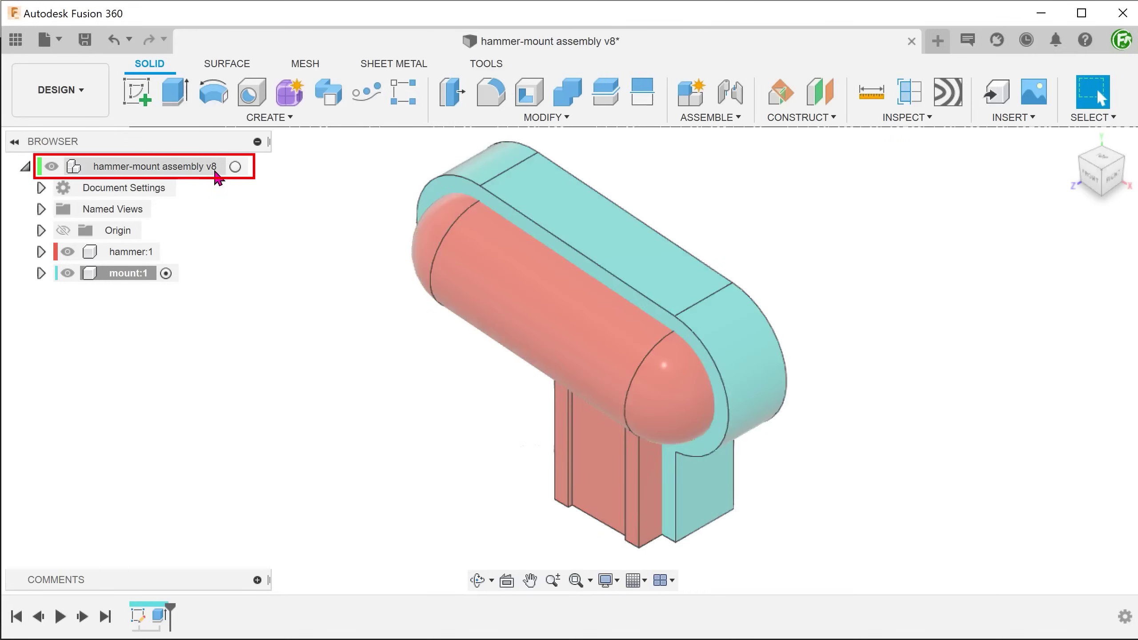
Activate the root hammer-mount assembly in the browser
click(234, 166)
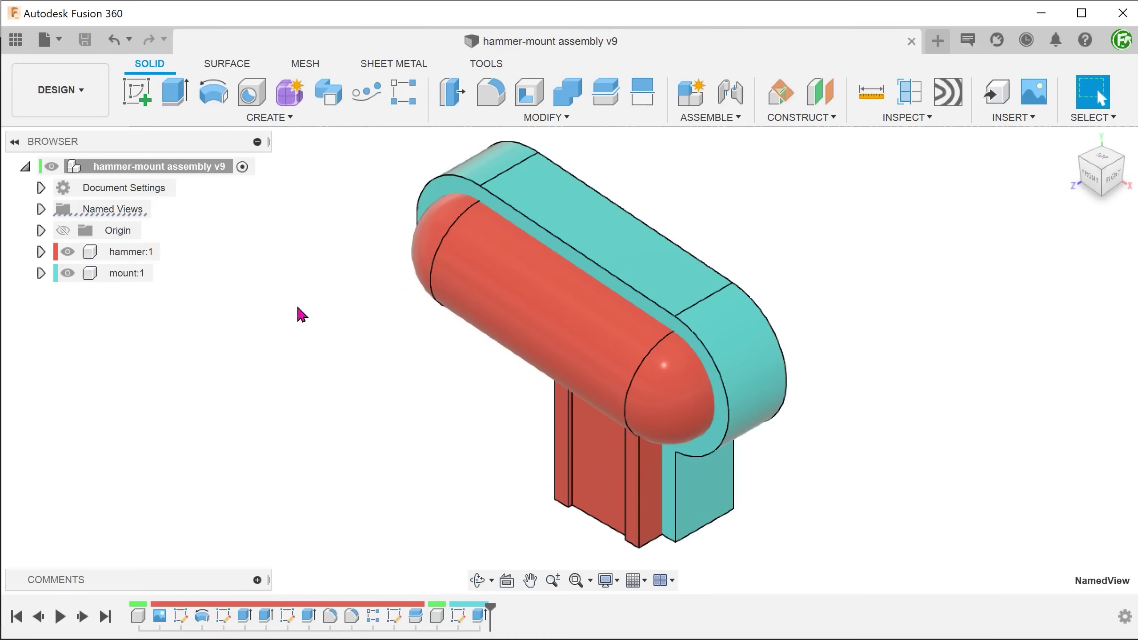
Select hammer:1 and set it as the active component
click(154, 254)
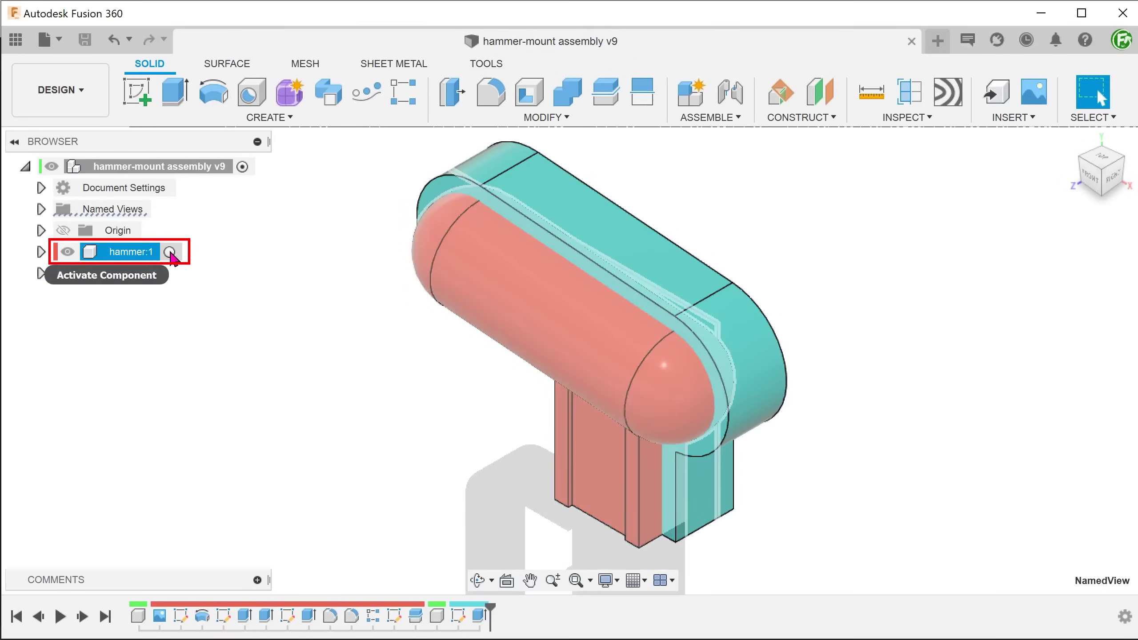
click(171, 252)
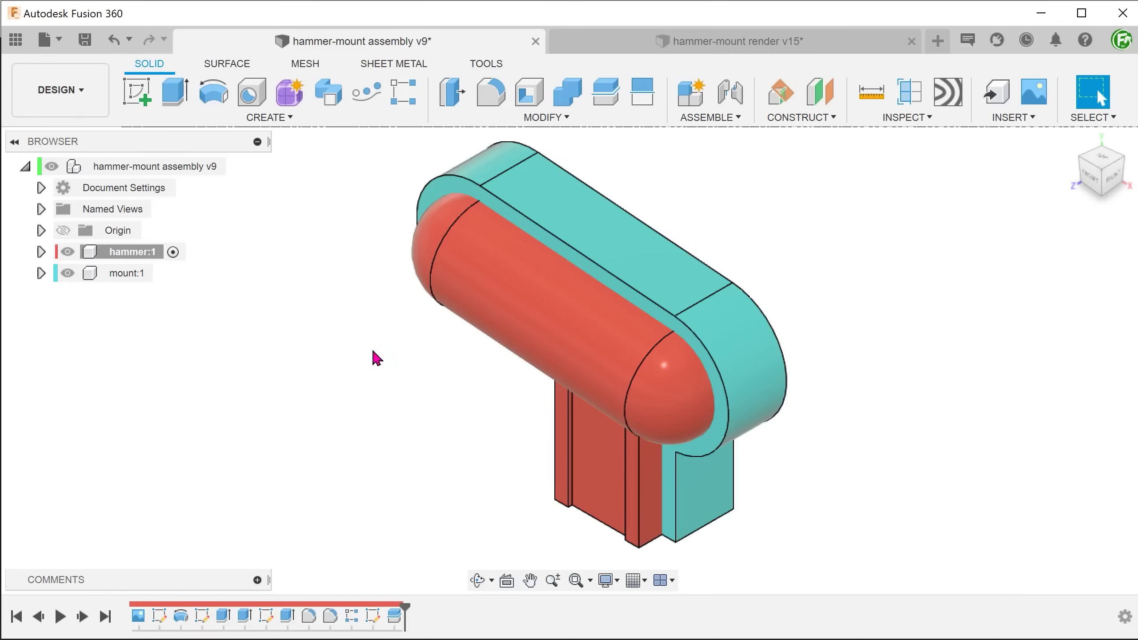
click(173, 253)
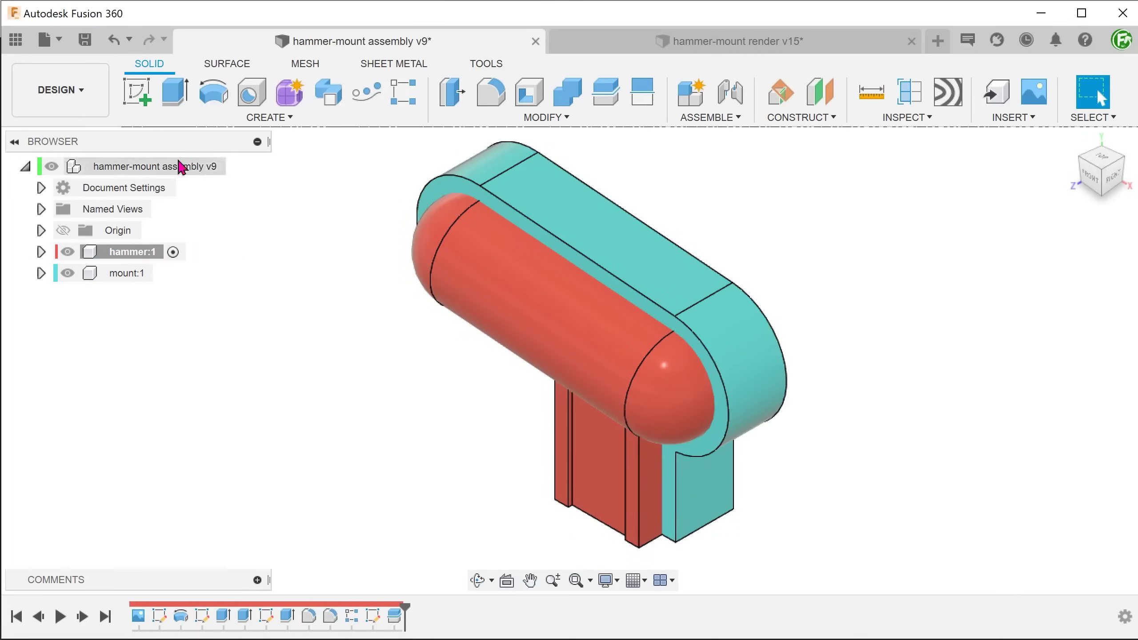
Start a sketch on the front plane and hide mount:1 so the hammer shows alone
click(138, 101)
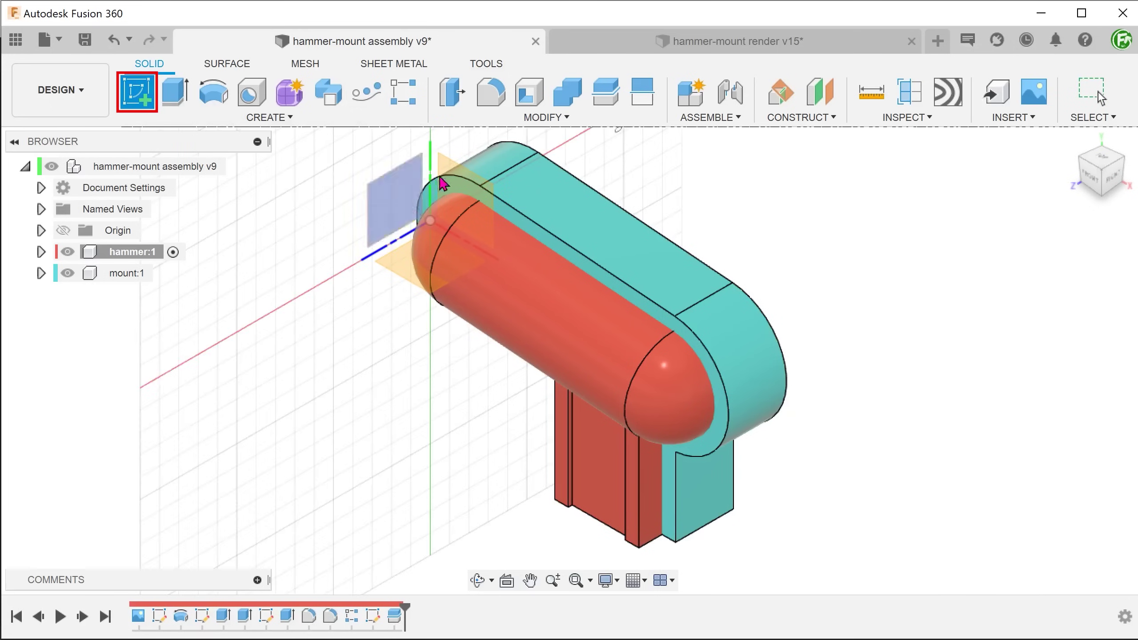
click(457, 184)
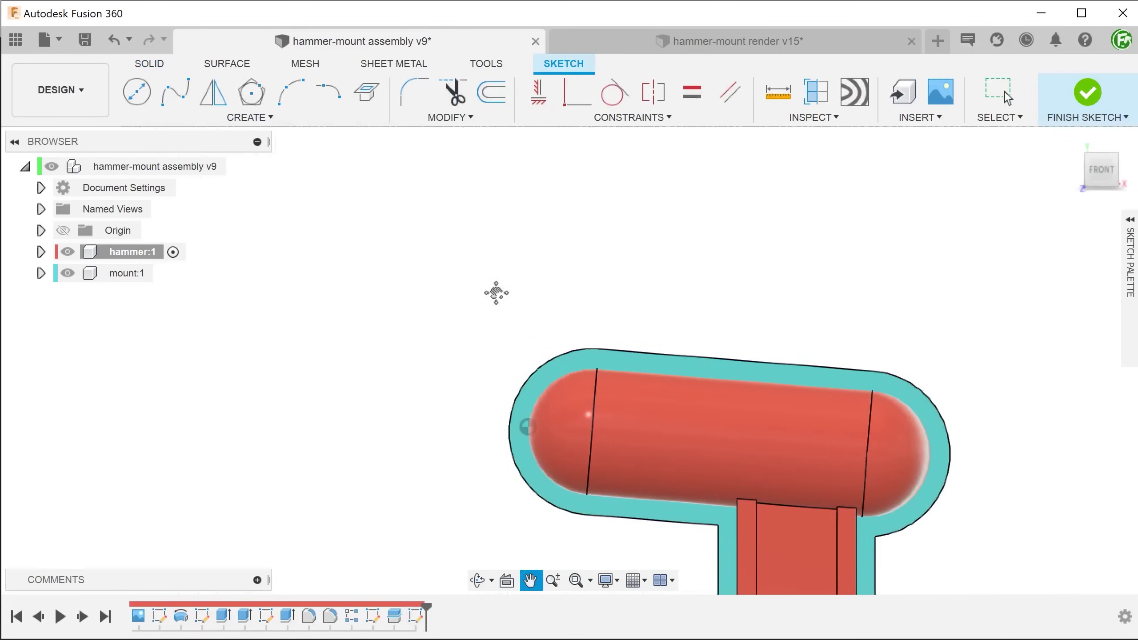
middle_drag(495, 292, 368, 157)
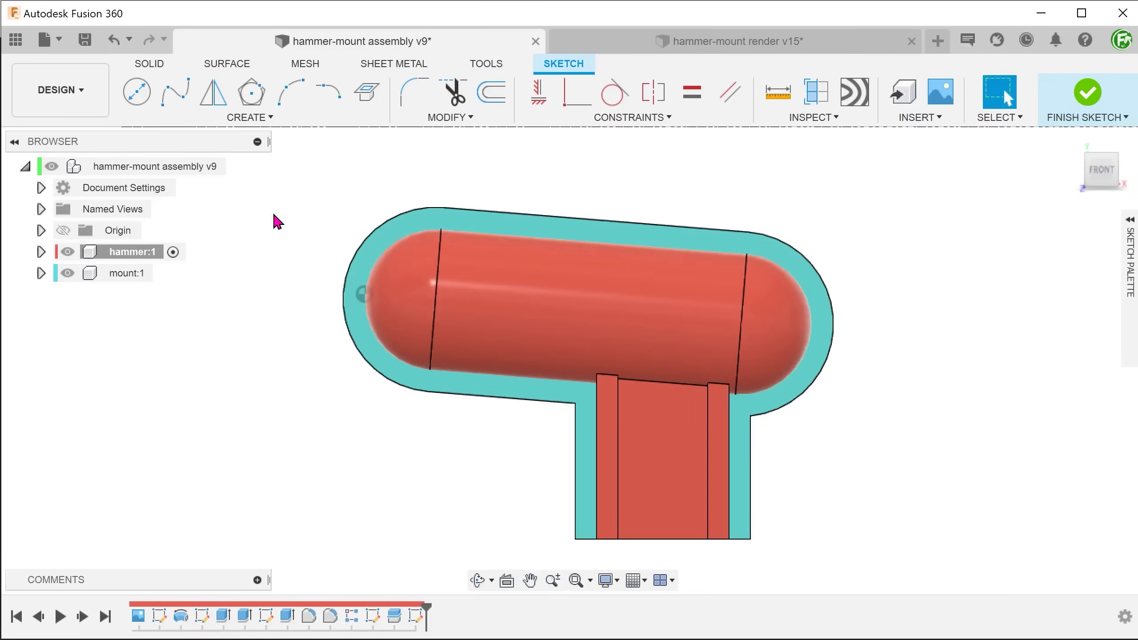
click(104, 274)
click(68, 274)
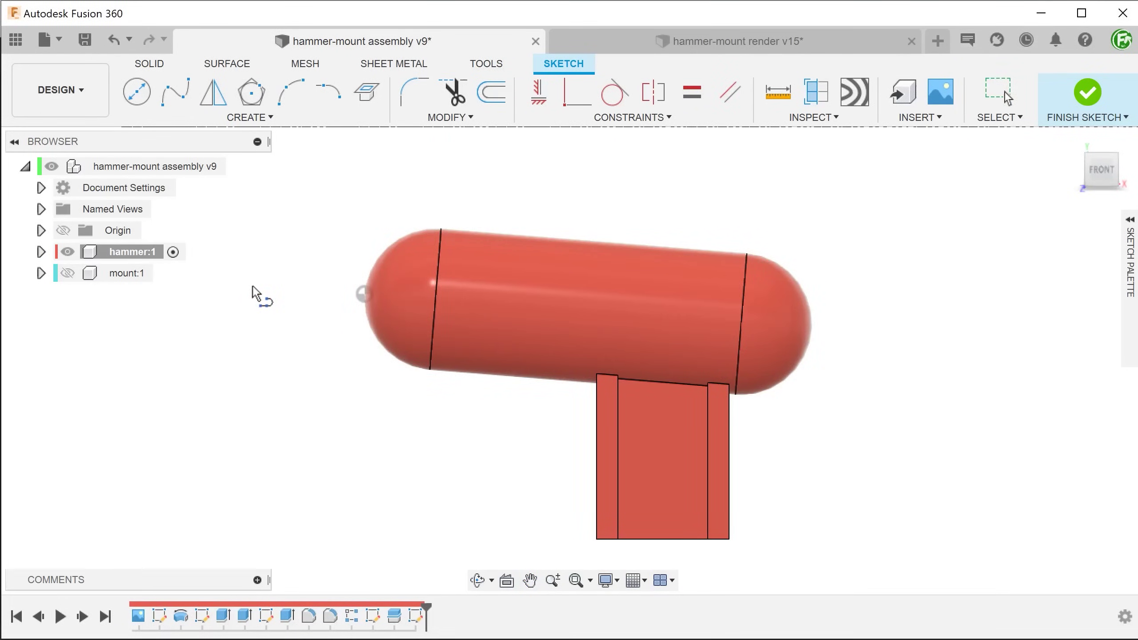
Draw a line across the hammer head, dimension it 33 mm from the left seam, and finish the sketch
click(511, 174)
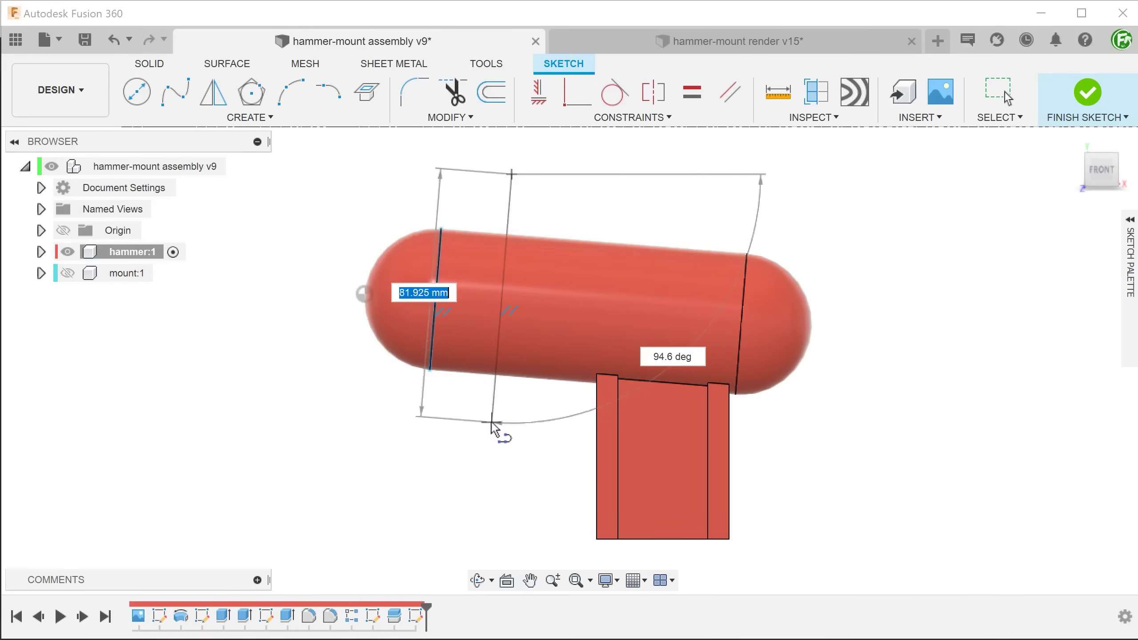
double_click(492, 422)
key(Escape)
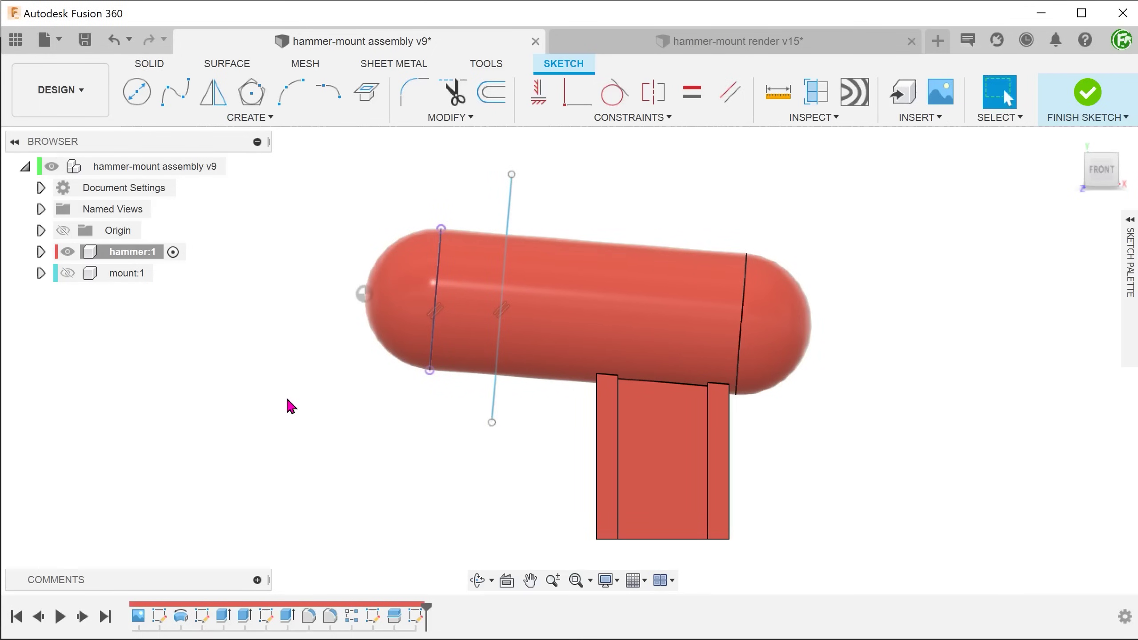
key(d)
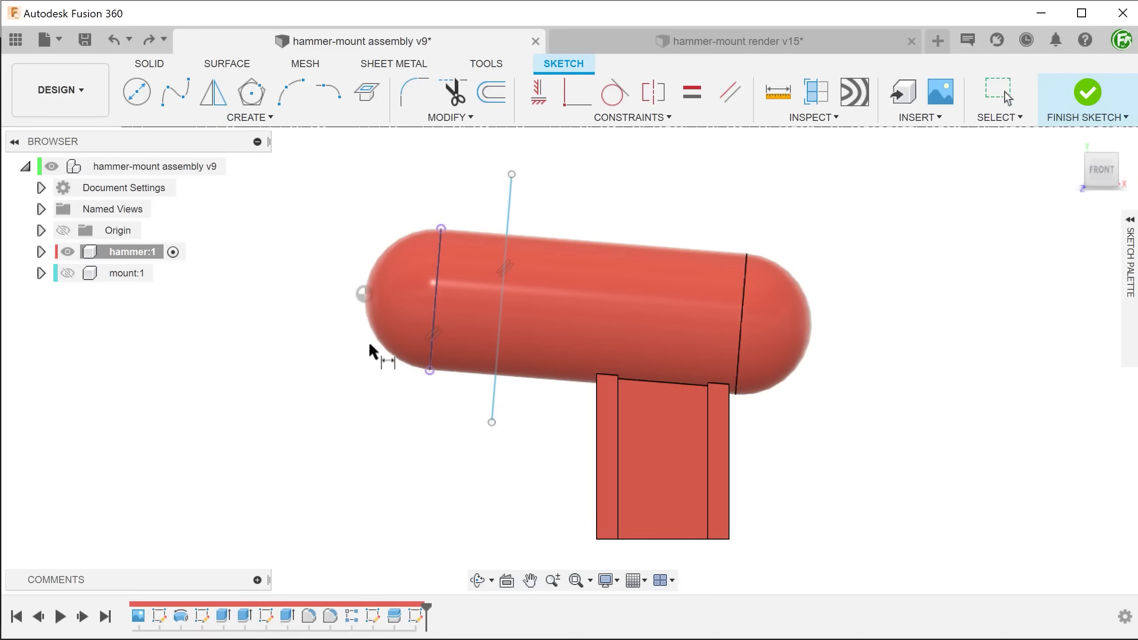
click(434, 308)
click(500, 330)
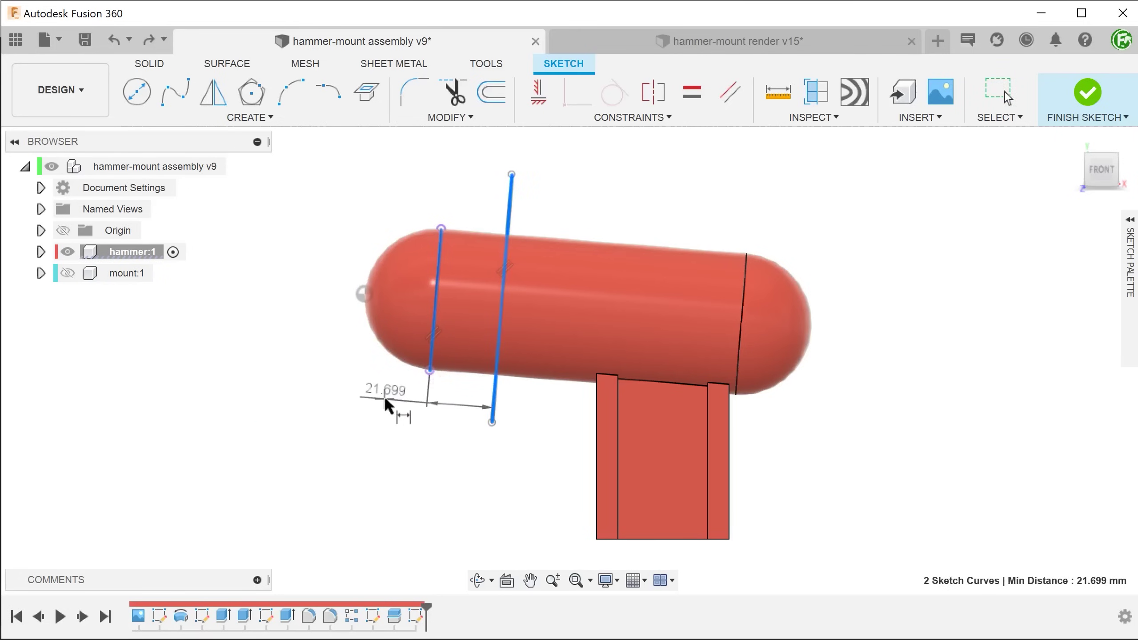
click(384, 395)
text(33)
key(Return)
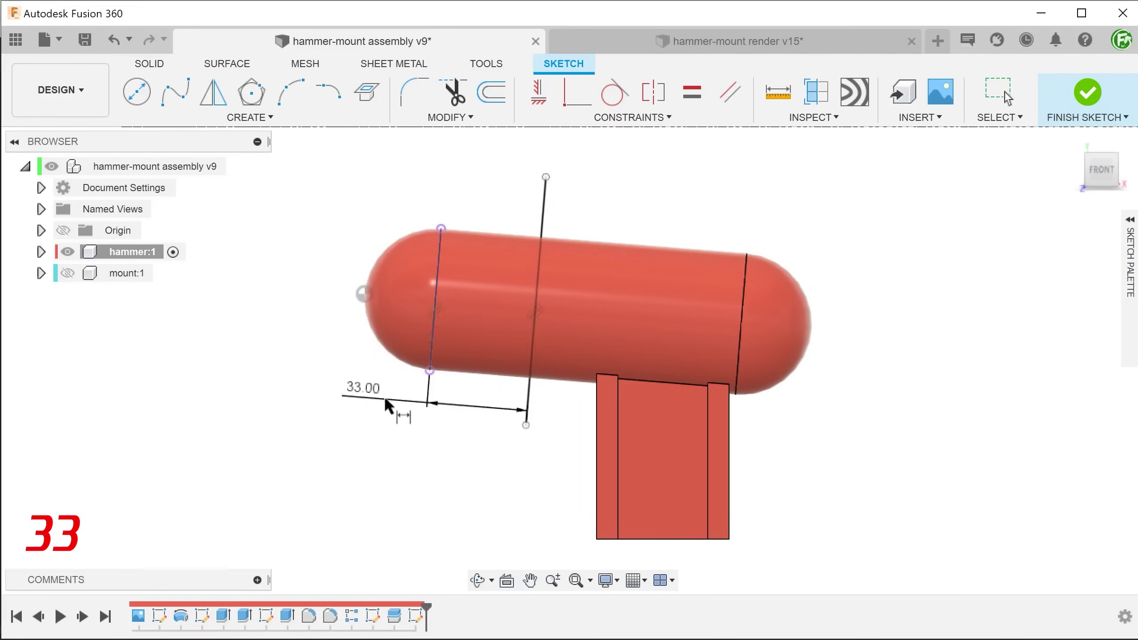
key(Escape)
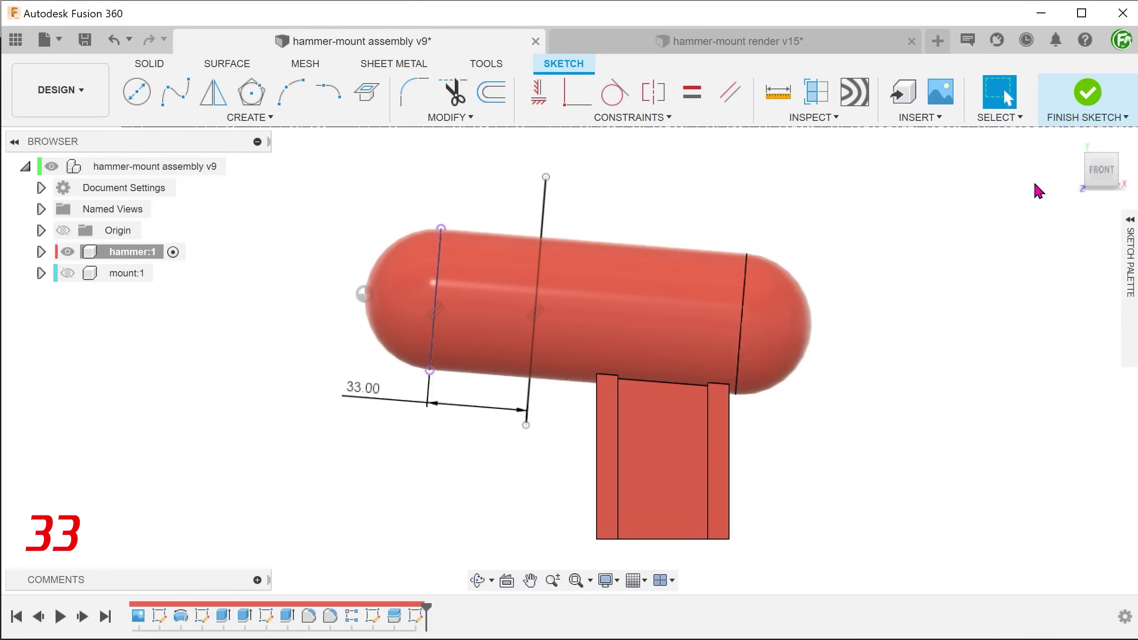
click(1093, 100)
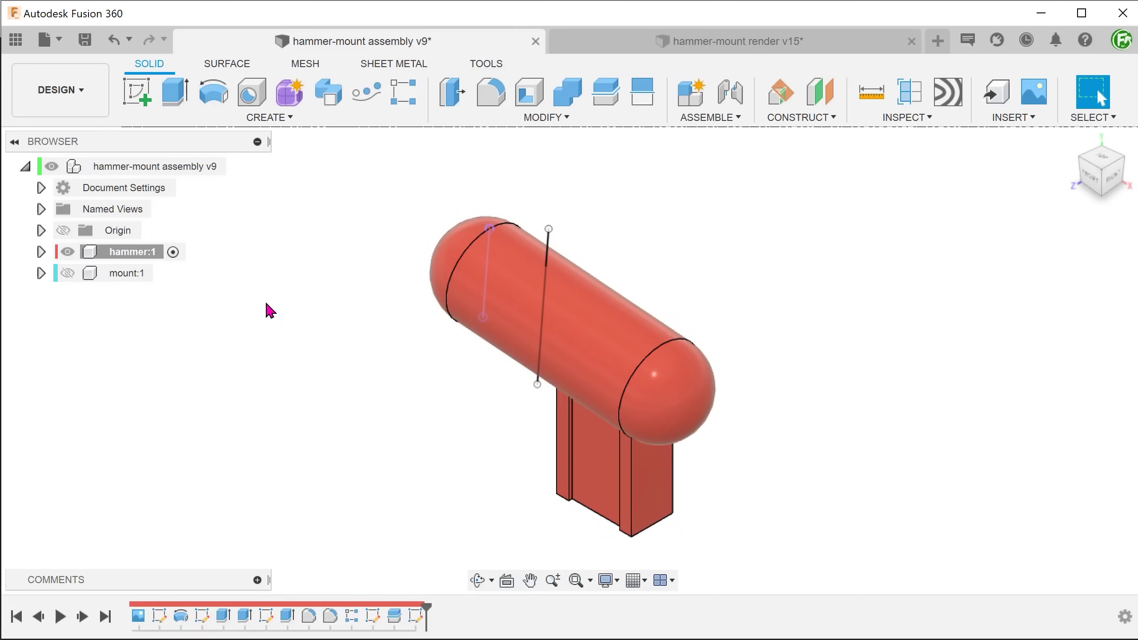
Split the hammer head's cylindrical face along the sketched line using Split Face
click(528, 119)
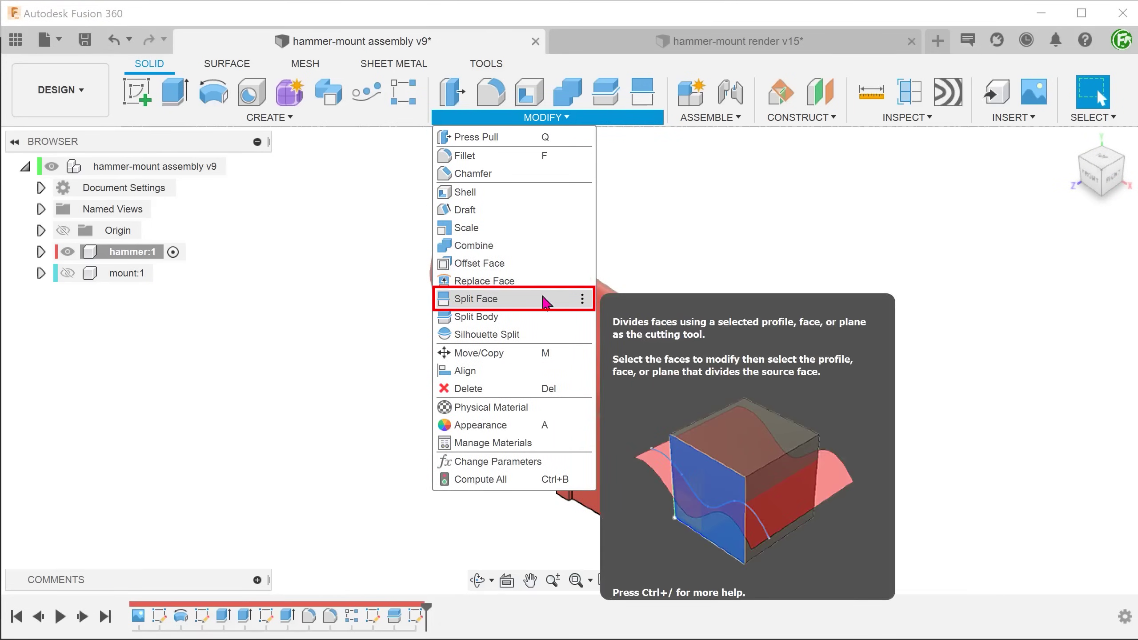
click(546, 303)
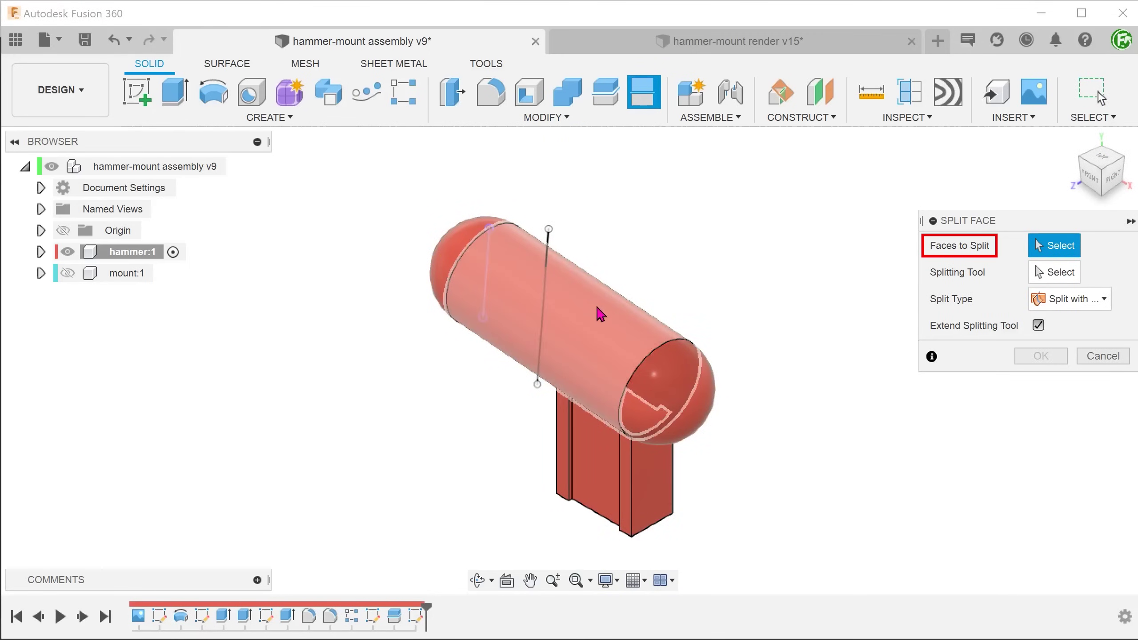
click(592, 327)
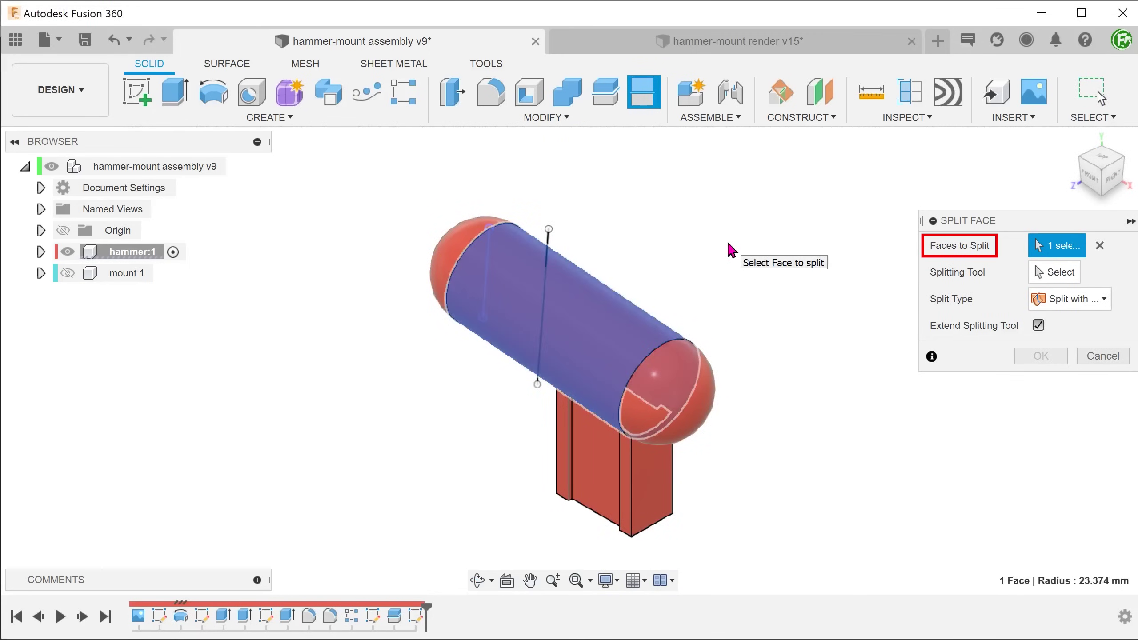
click(1052, 274)
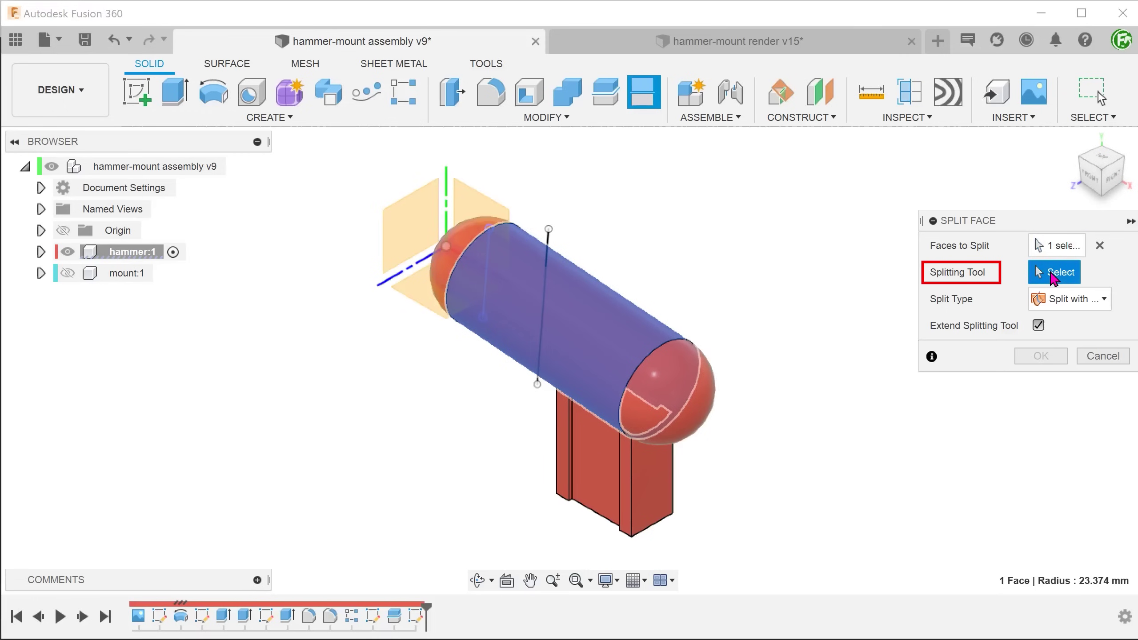
click(555, 244)
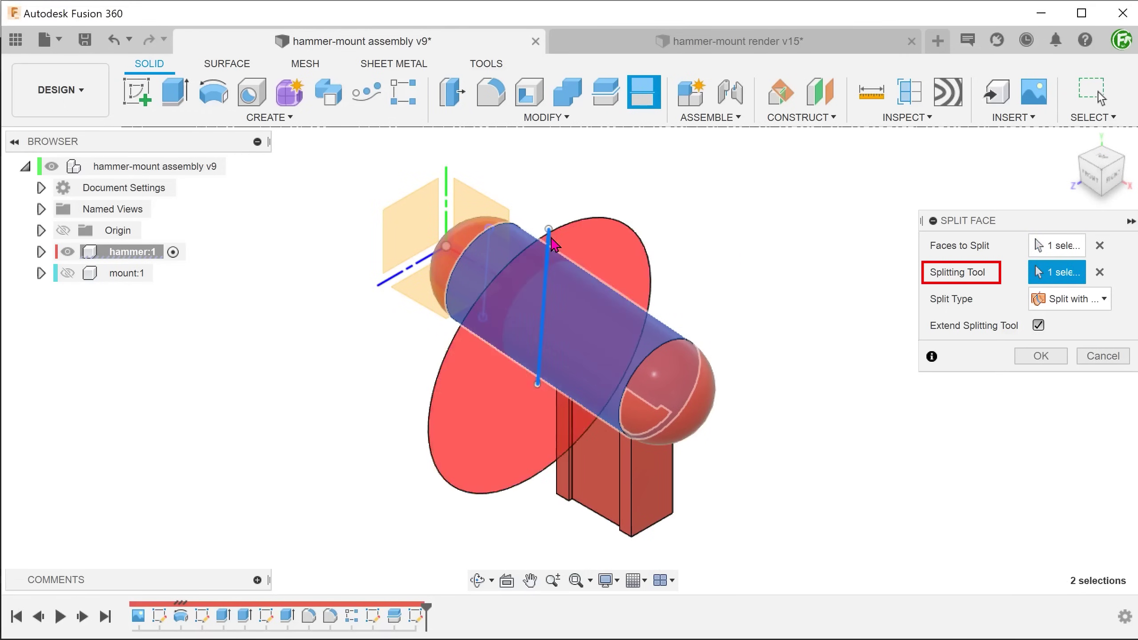
click(1037, 356)
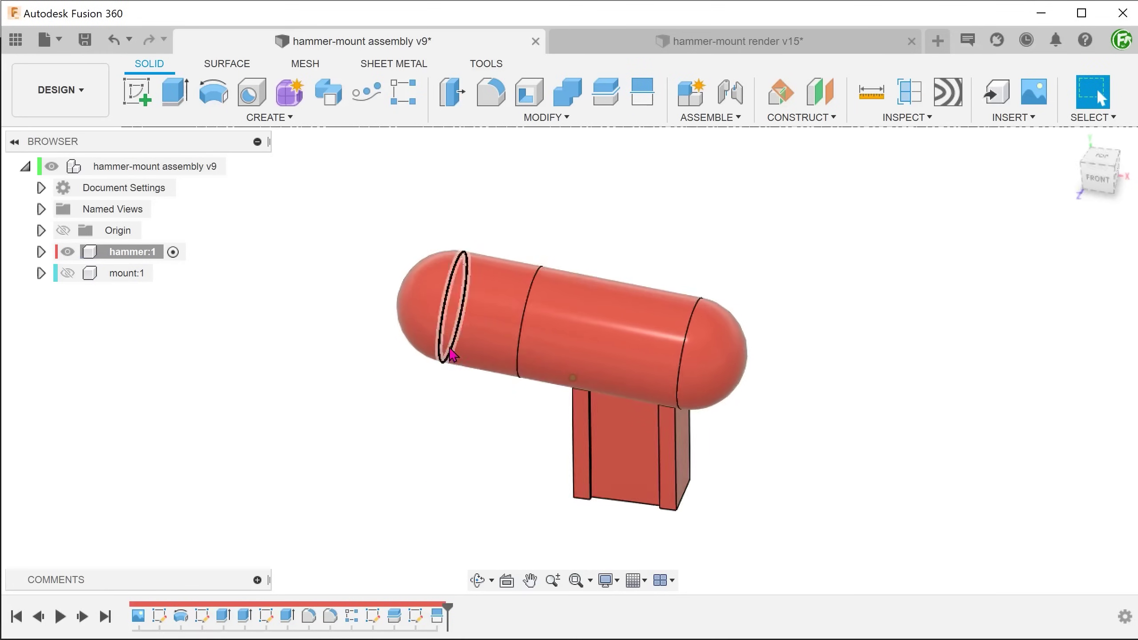
click(448, 354)
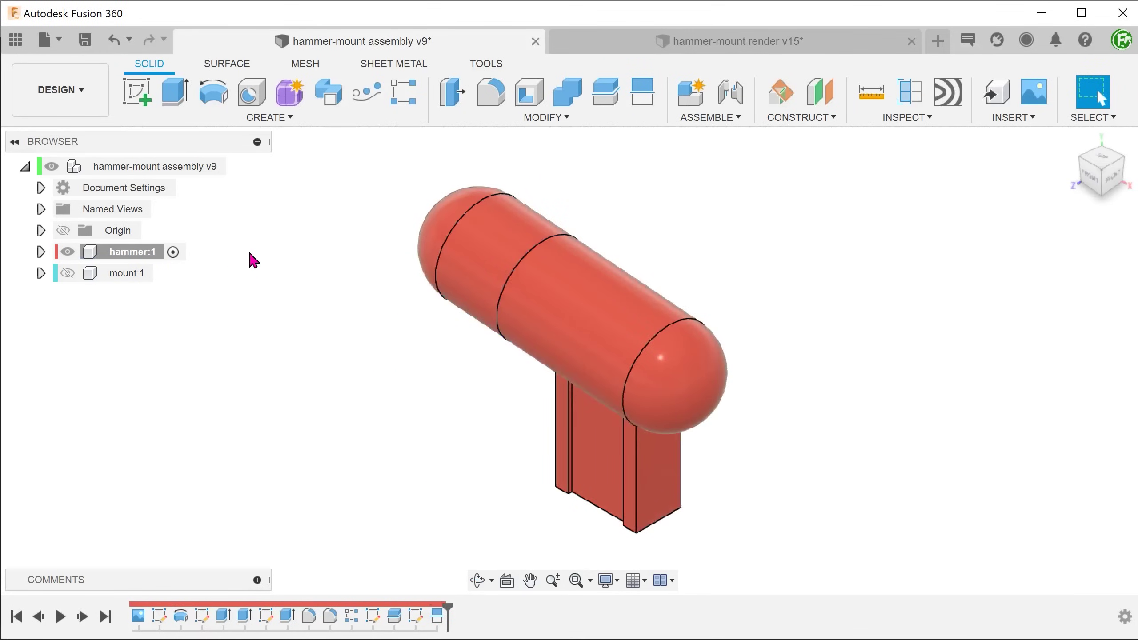
Offset the hammer's rounded end cap and neighbouring band by -8 mm
click(475, 117)
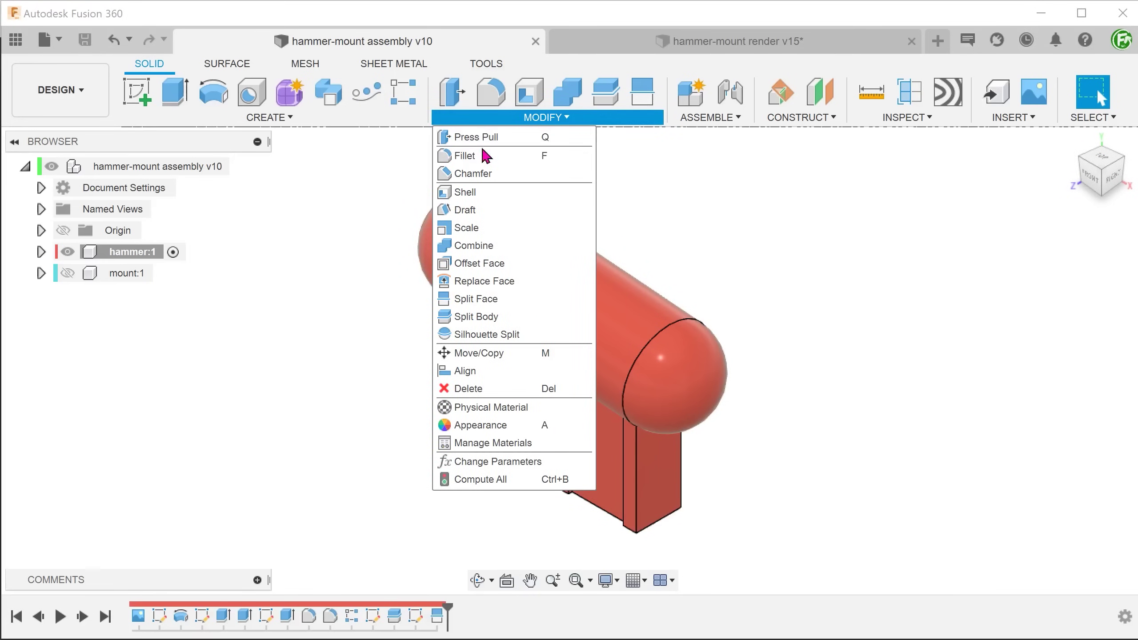
click(533, 263)
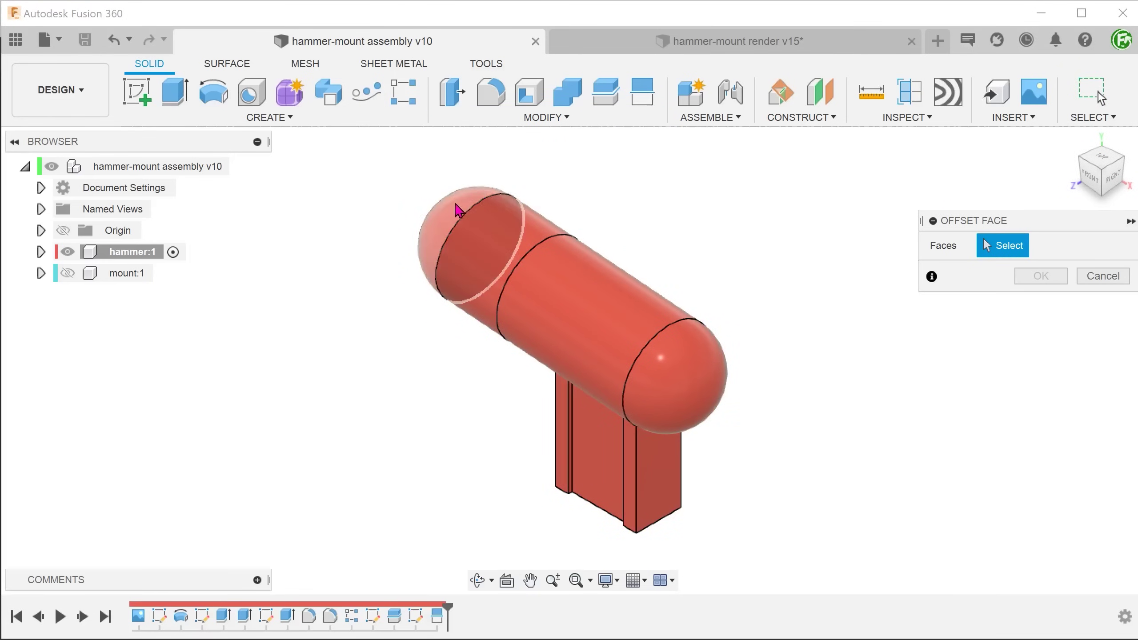
click(446, 219)
click(474, 246)
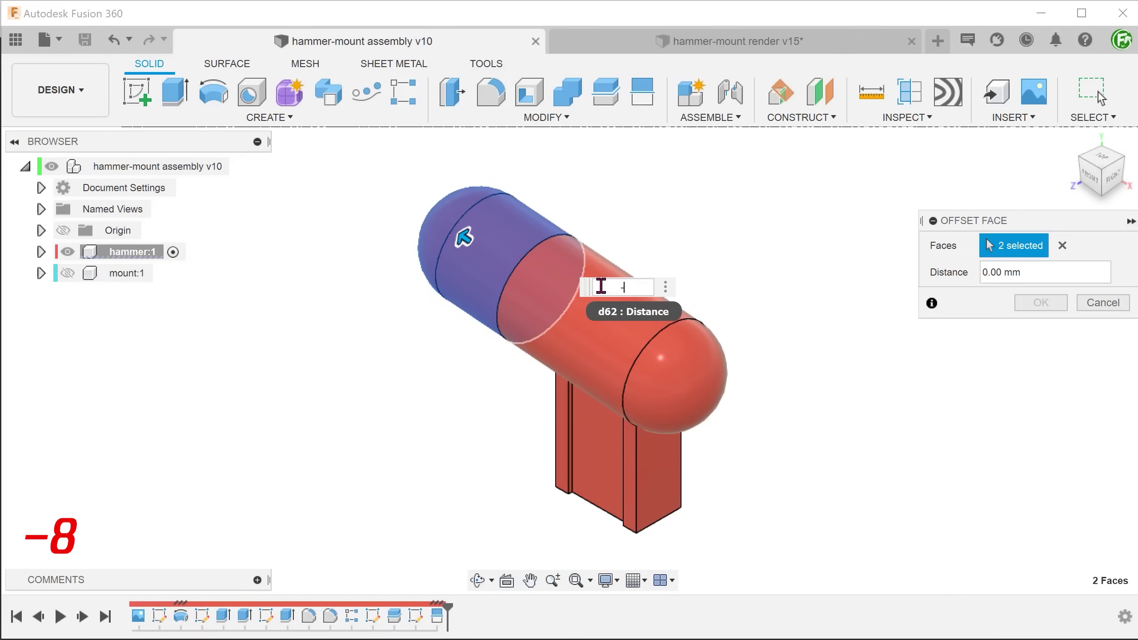
text(-8)
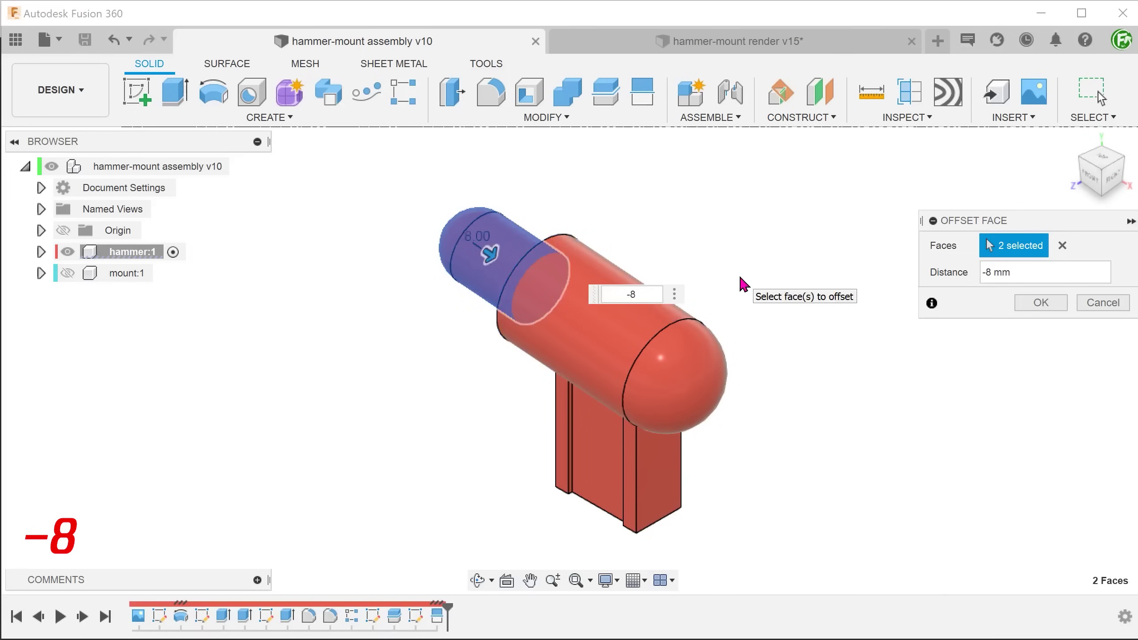
click(1036, 309)
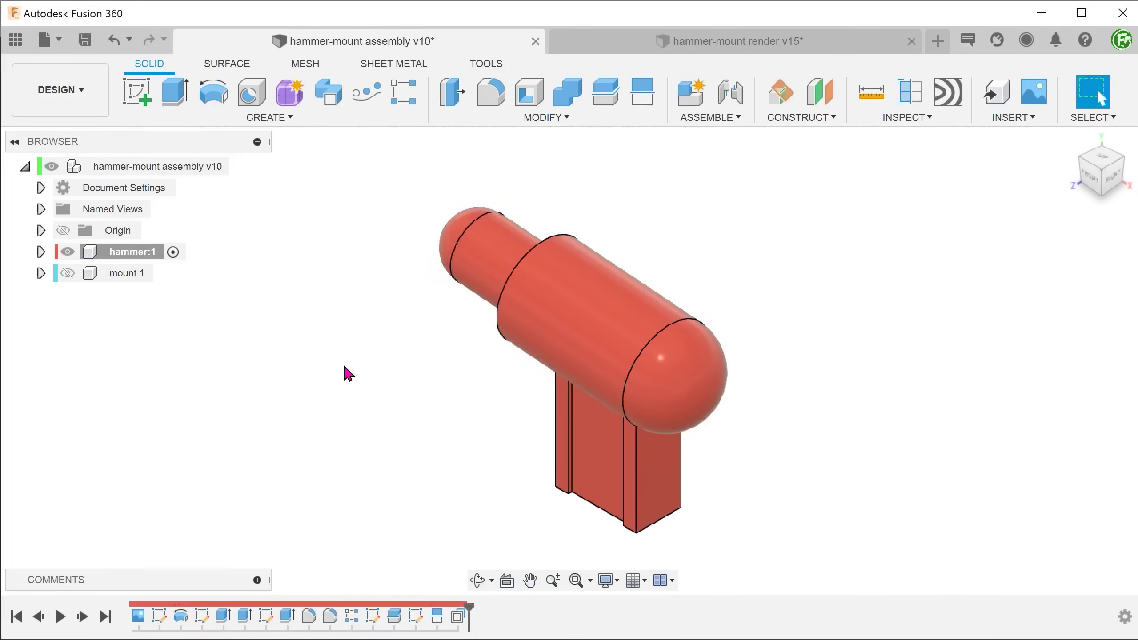
shift+middle_drag(335, 374, 317, 377)
Start a new sketch on the flat face of the hammer's stand
click(584, 449)
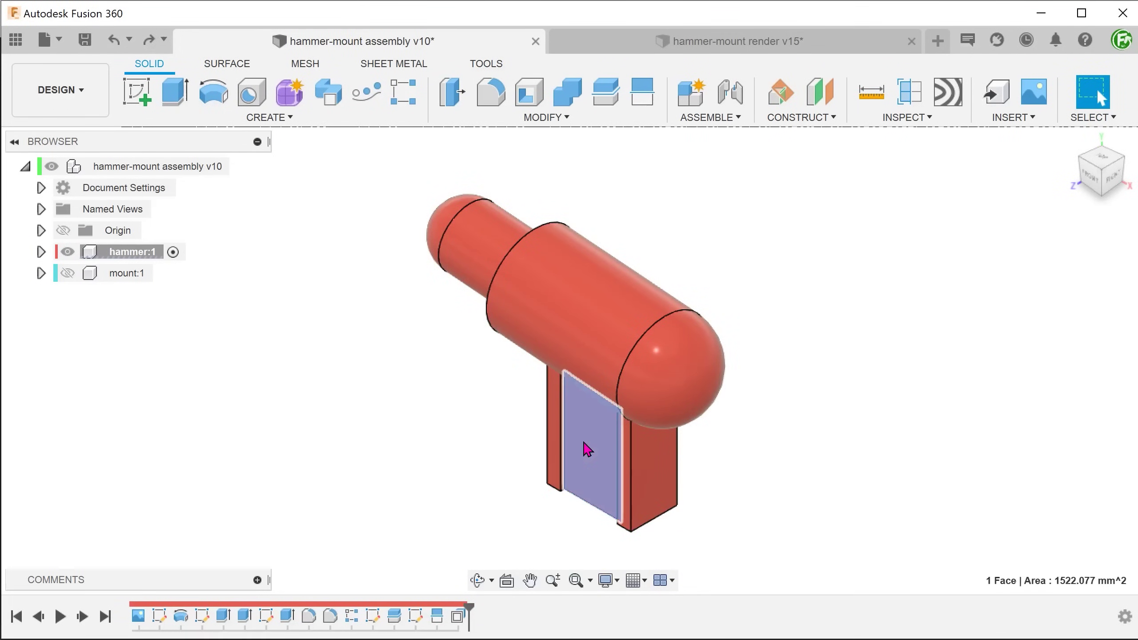
right_click(584, 448)
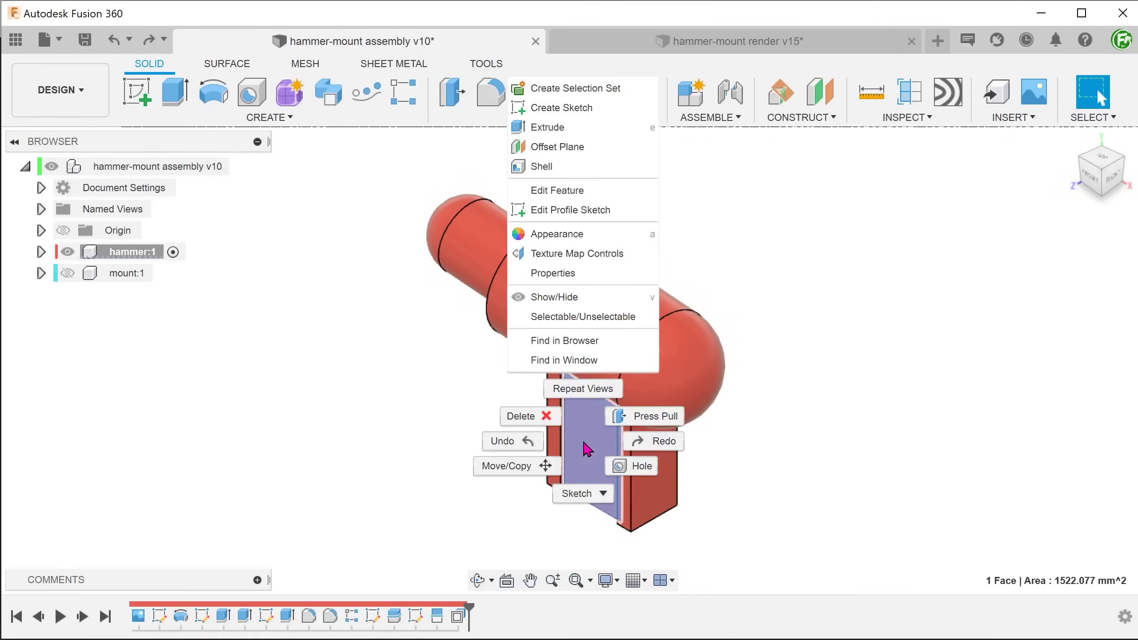
click(625, 116)
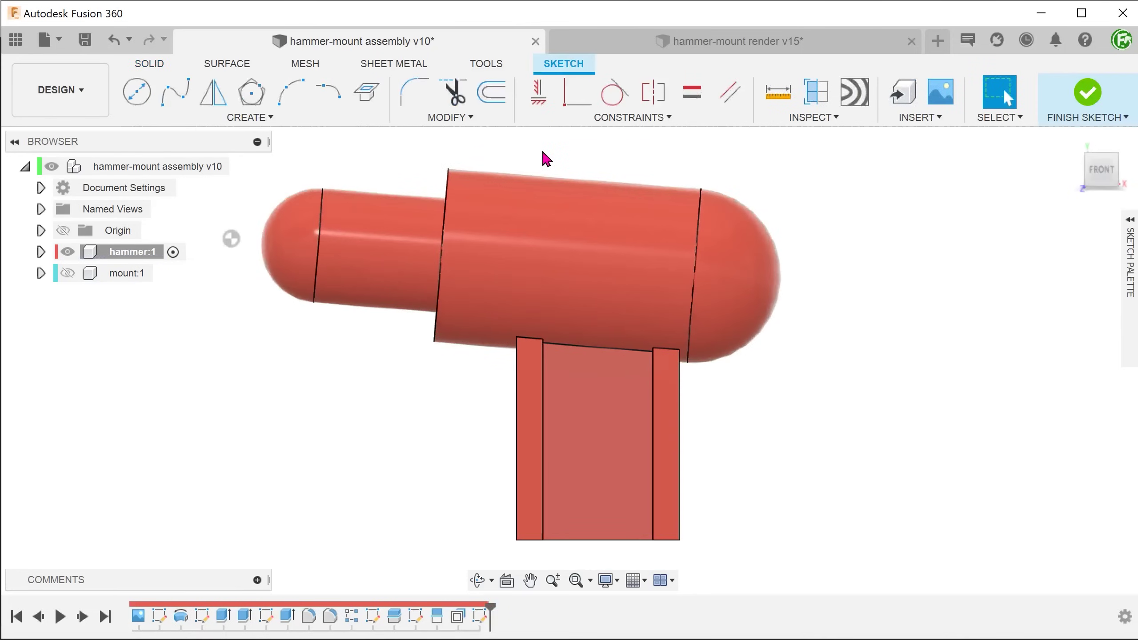
Draw a vertical center-to-center slot, 25 mm between centres with R6.50 ends, and finish the sketch
click(258, 117)
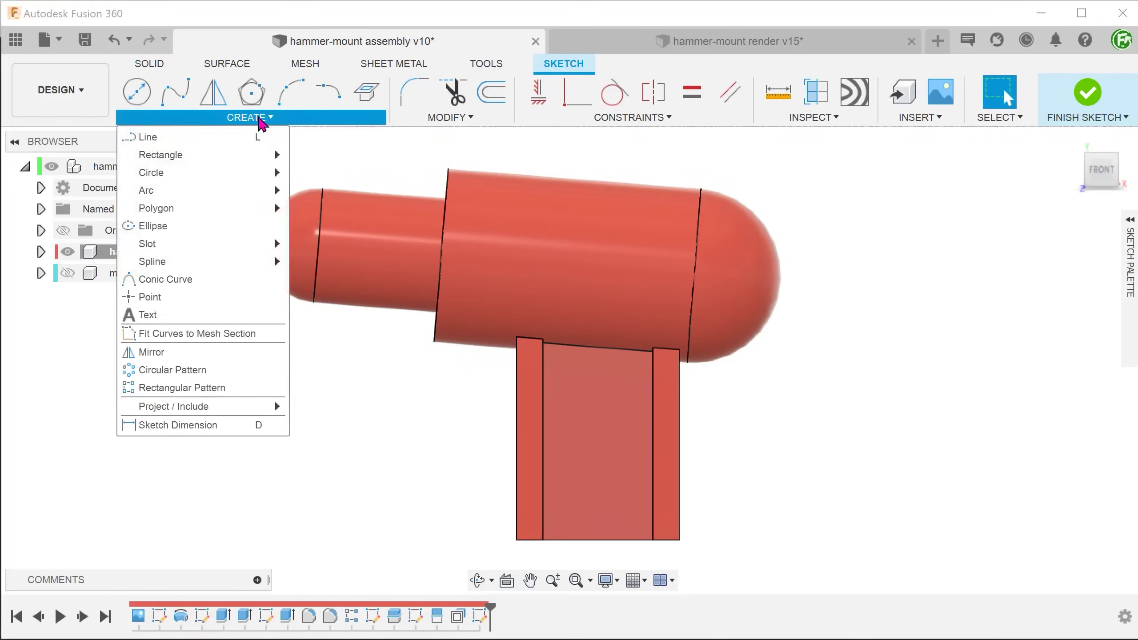
mouse_move(232, 245)
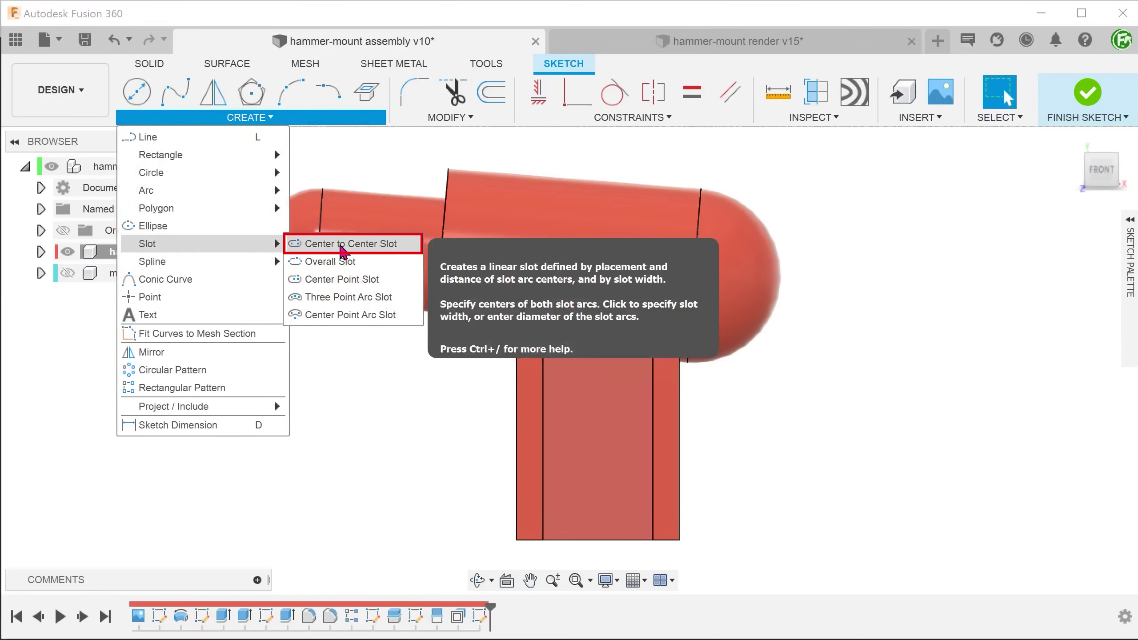
click(343, 247)
click(603, 395)
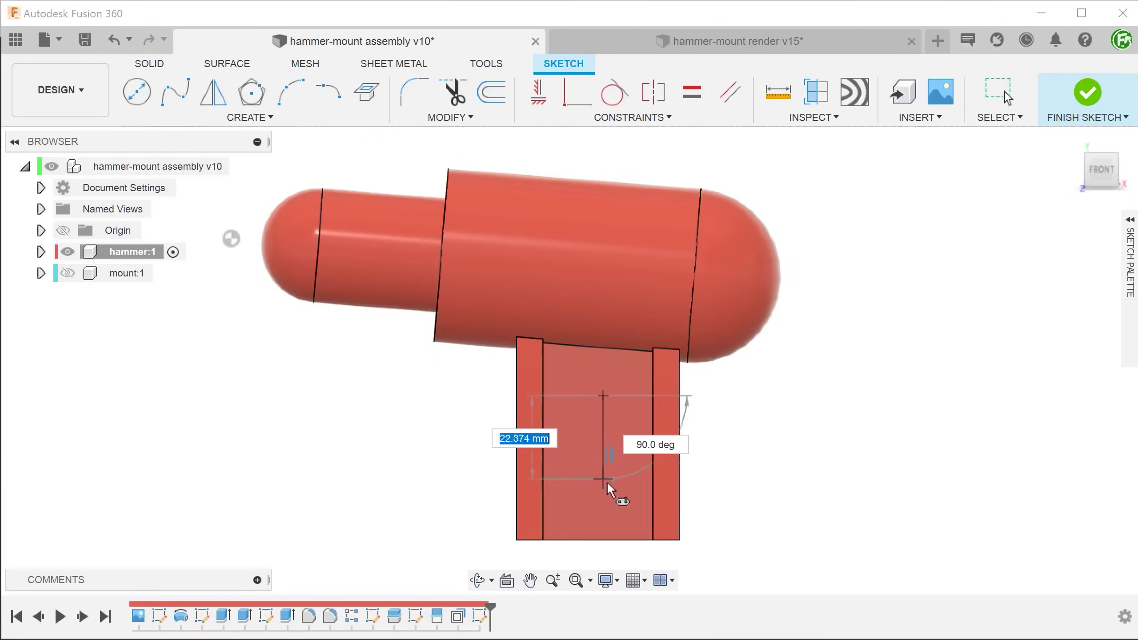
click(605, 486)
click(629, 501)
key(Escape)
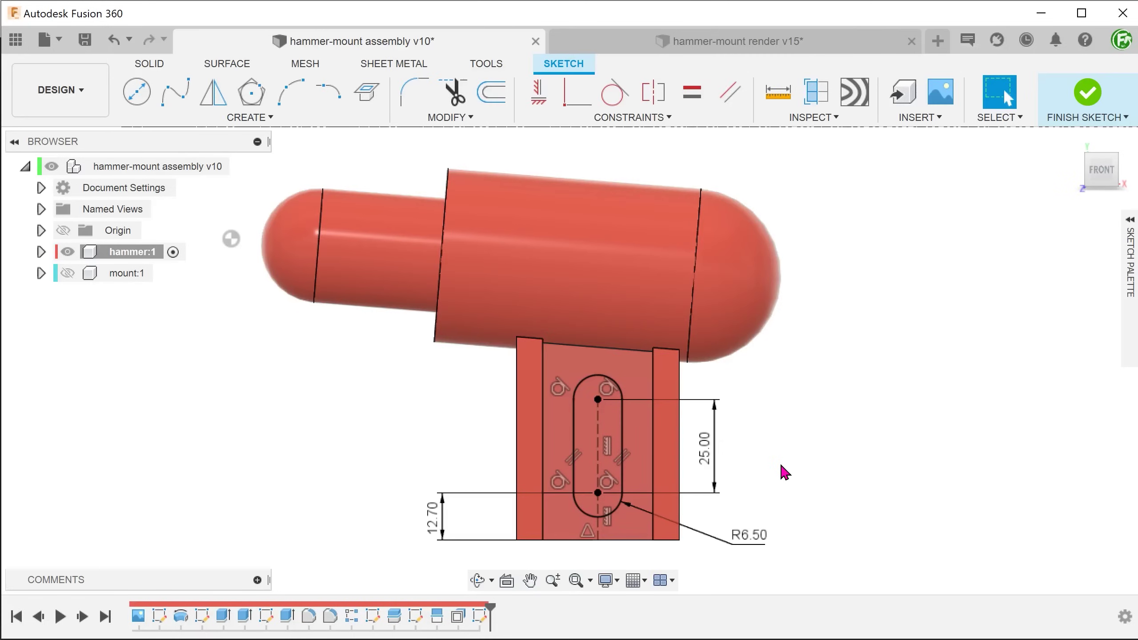
click(1063, 121)
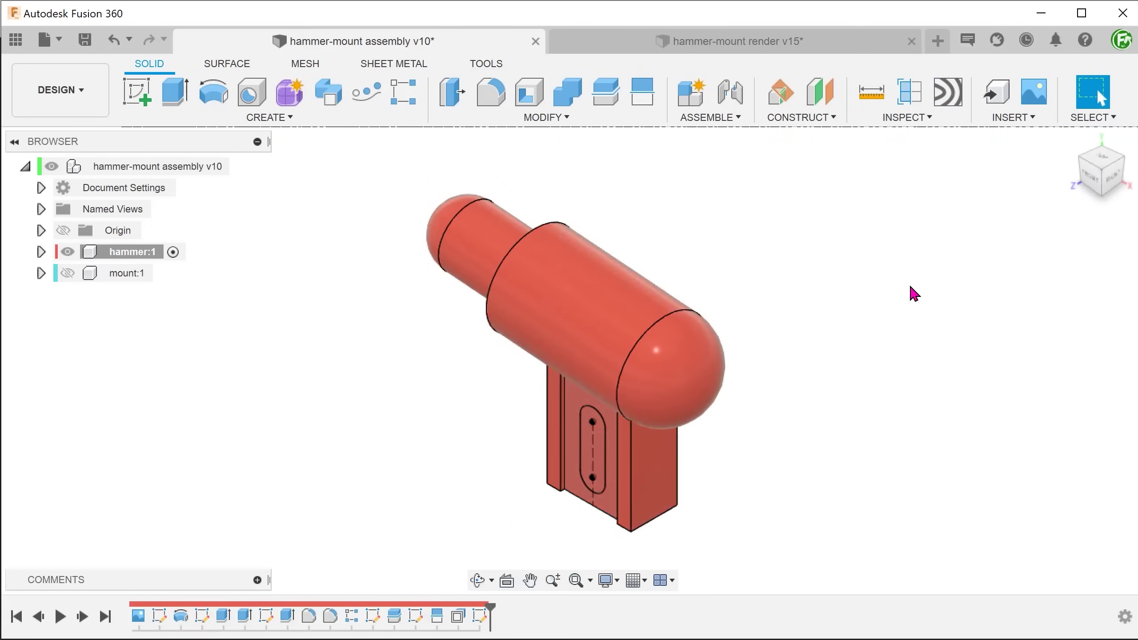
Extrude the slot profile as a cut with All extent through the red stand
key(e)
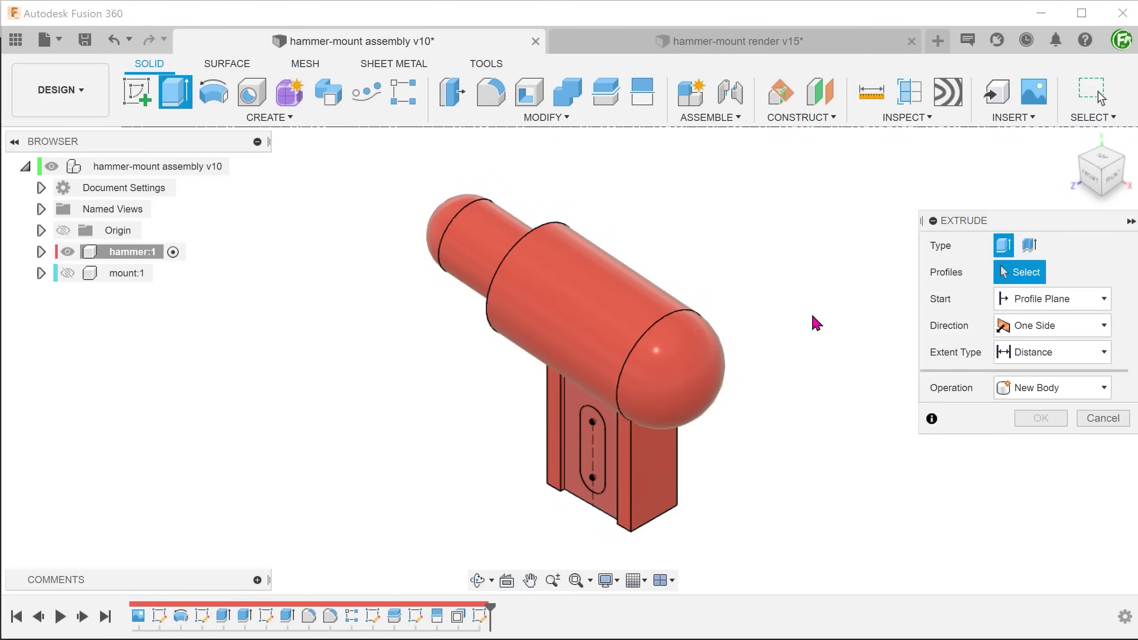
click(593, 450)
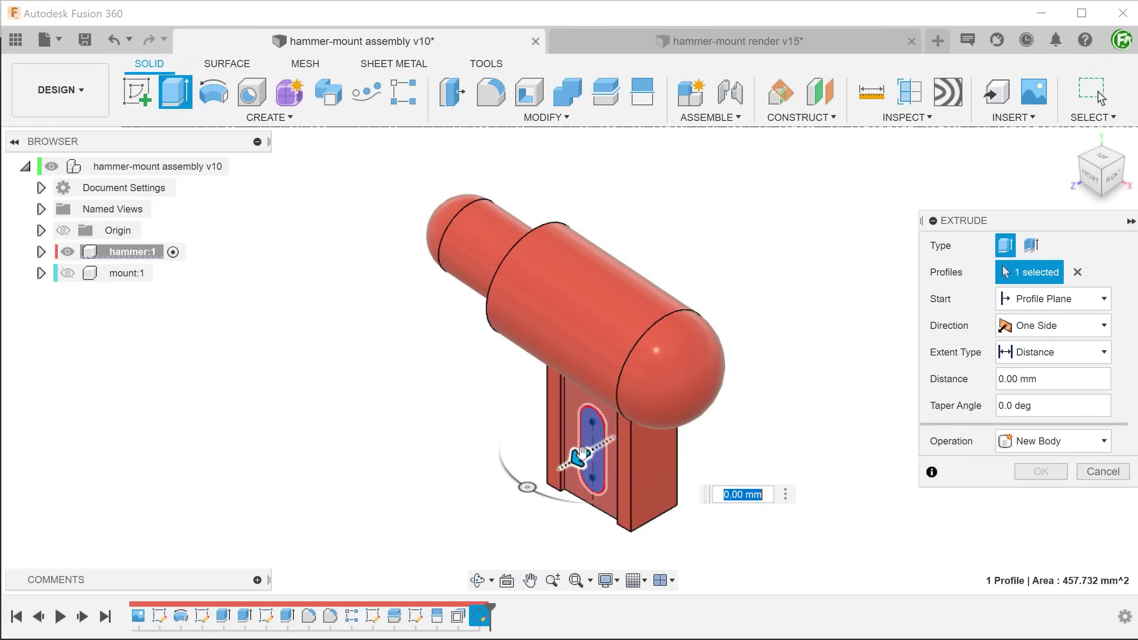
drag(614, 434, 636, 409)
shift+middle_drag(770, 395, 952, 374)
click(1049, 353)
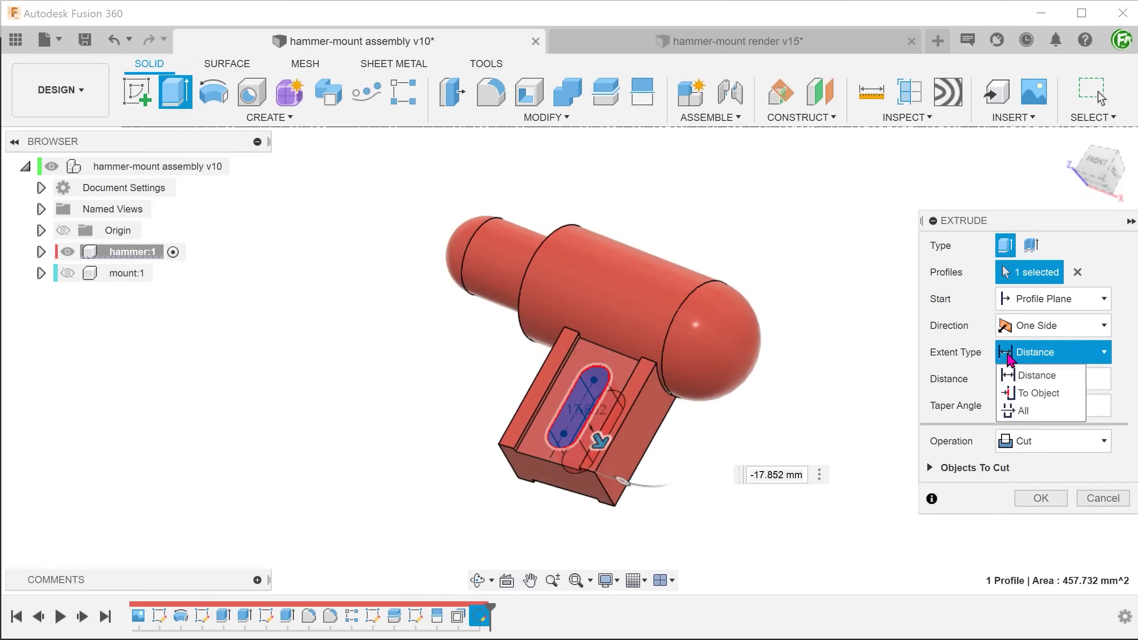
click(1046, 410)
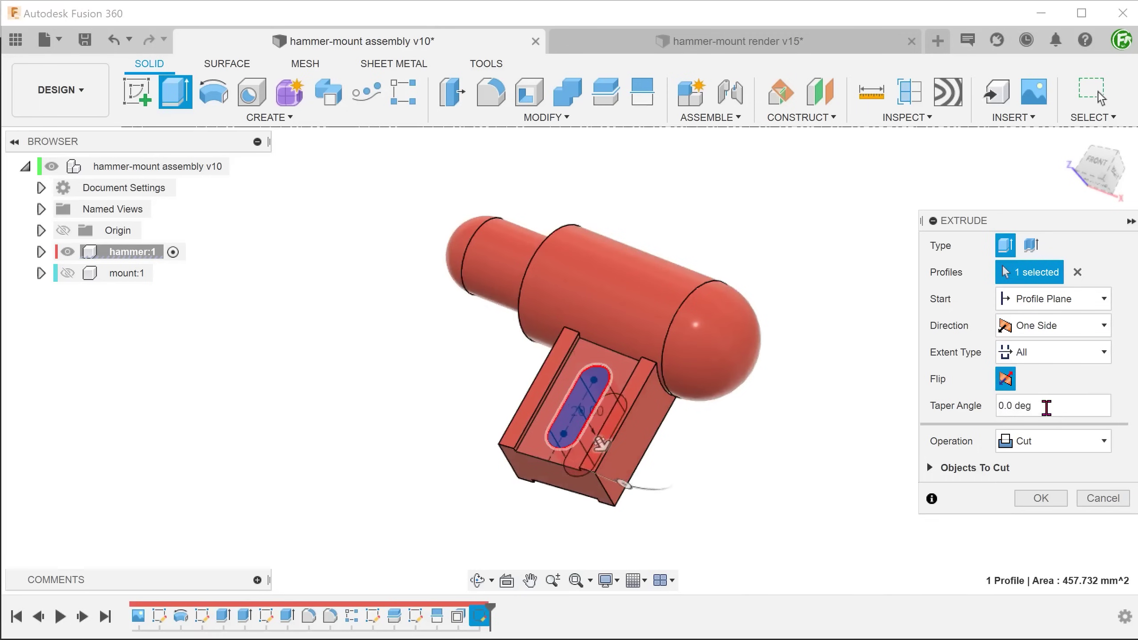
click(1044, 499)
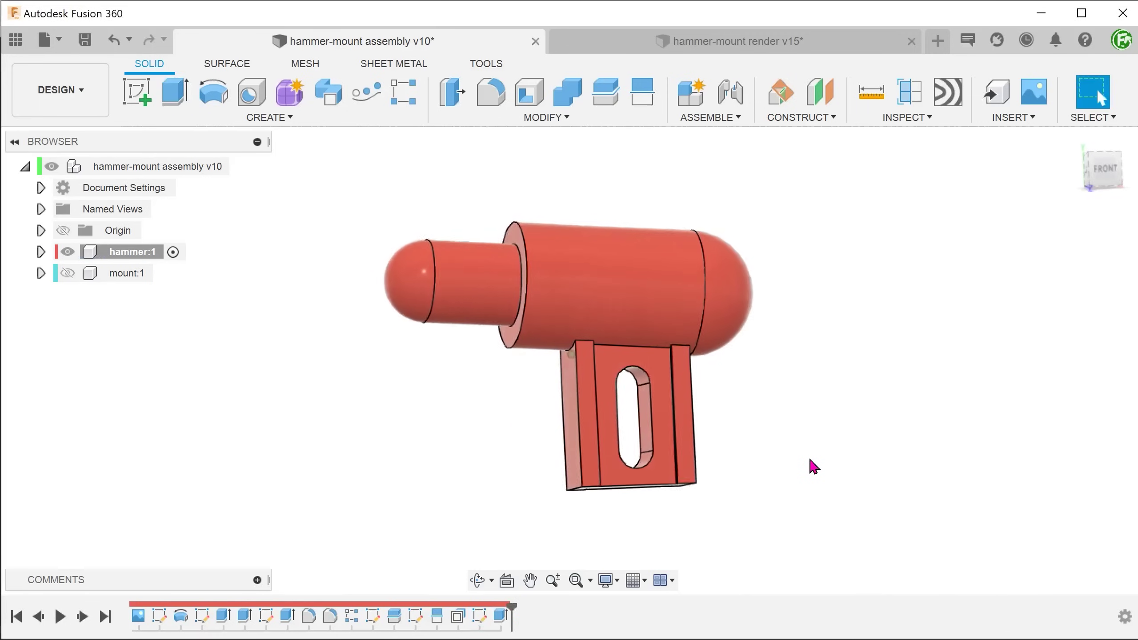
shift+middle_drag(814, 467, 325, 421)
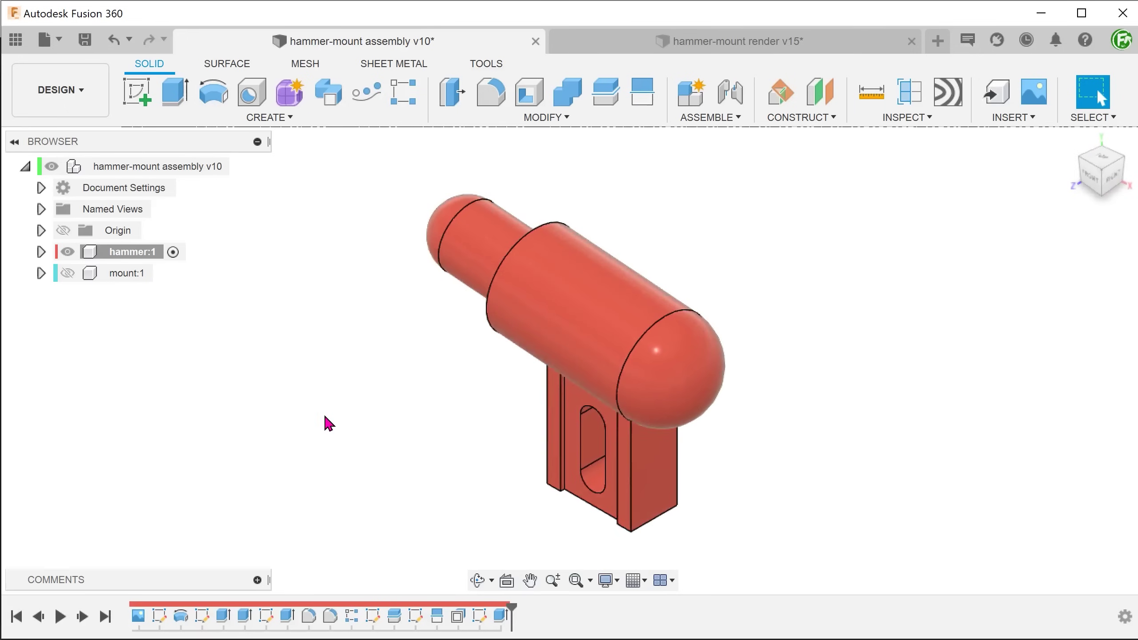
Unhide mount:1 and set it as the active component
click(68, 273)
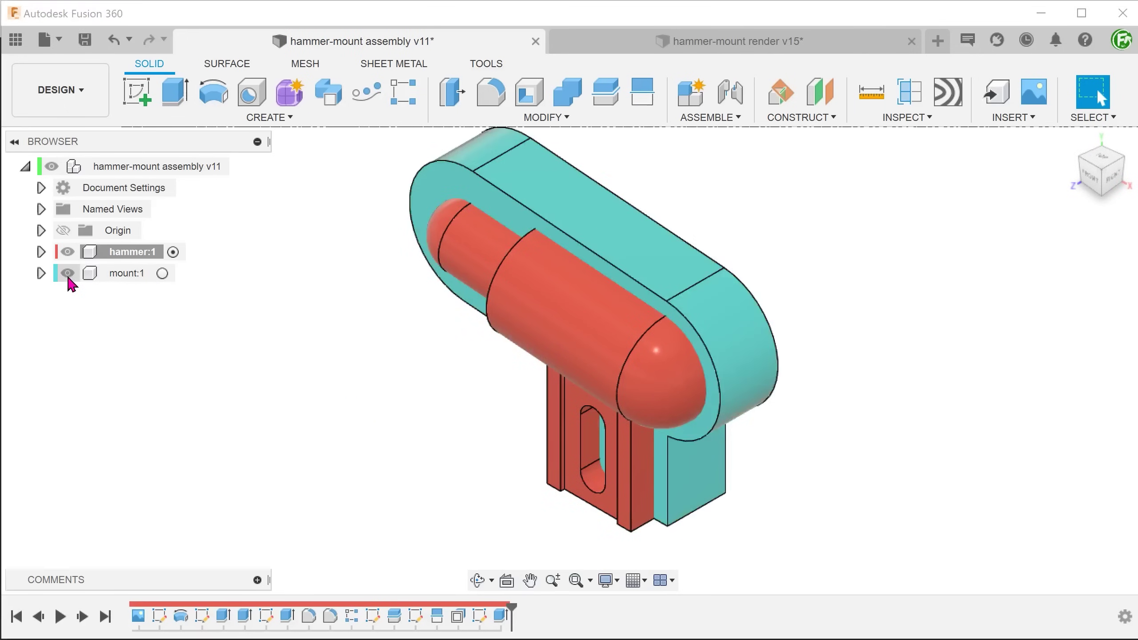
shift+middle_drag(269, 318, 305, 269)
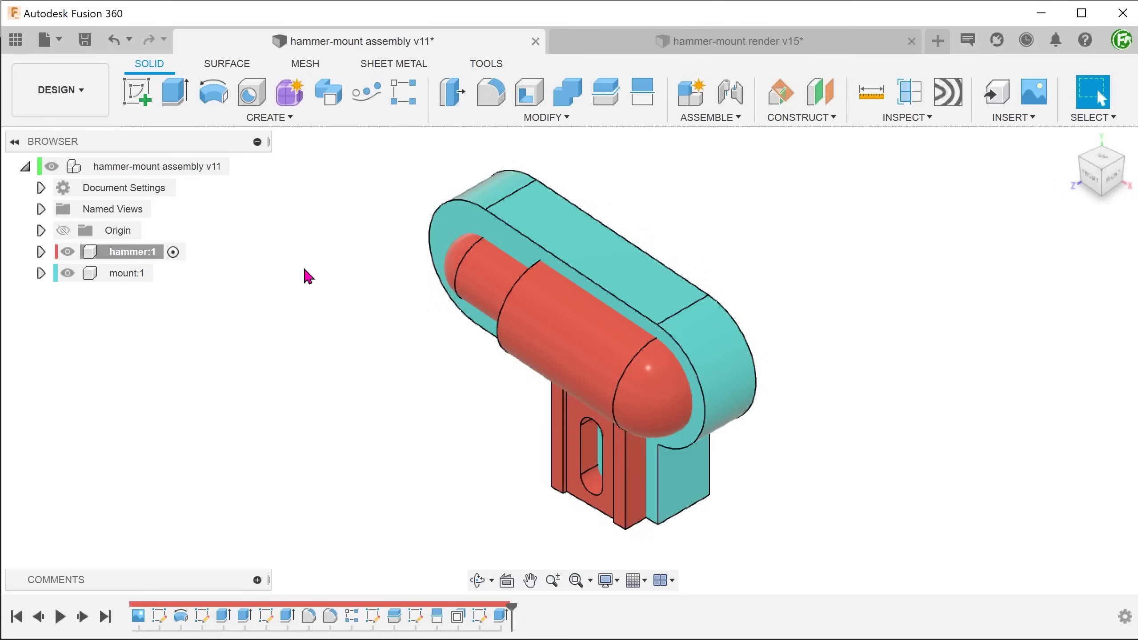
click(146, 275)
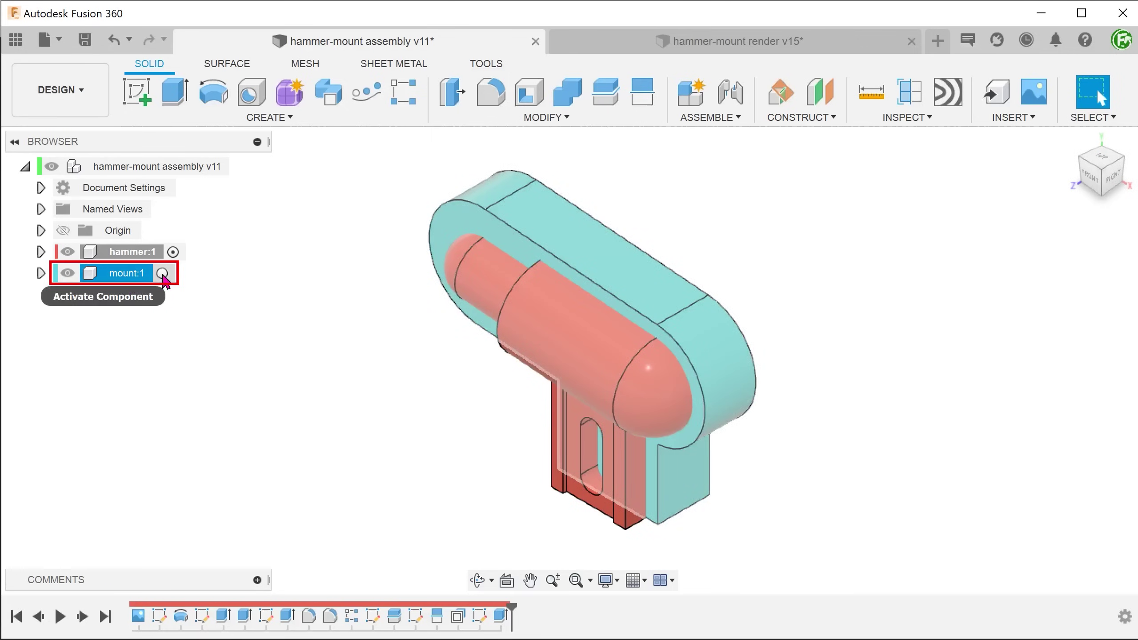
click(162, 273)
click(320, 269)
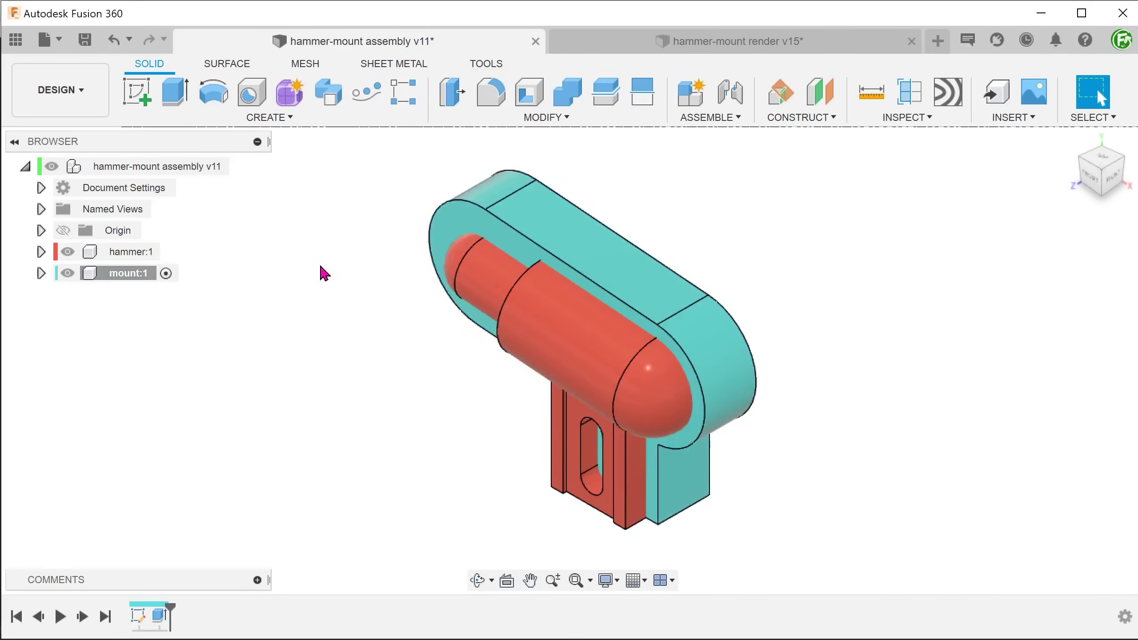
Combine with Cut: mount body as target, hammer body as tool, Keep Tools on
click(479, 119)
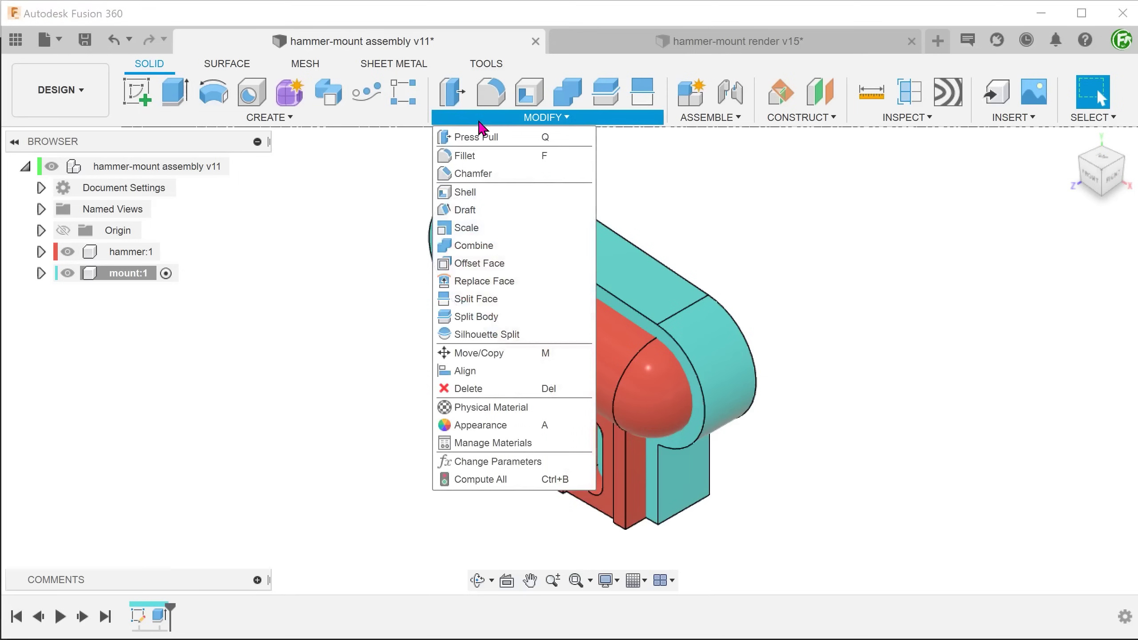
click(551, 251)
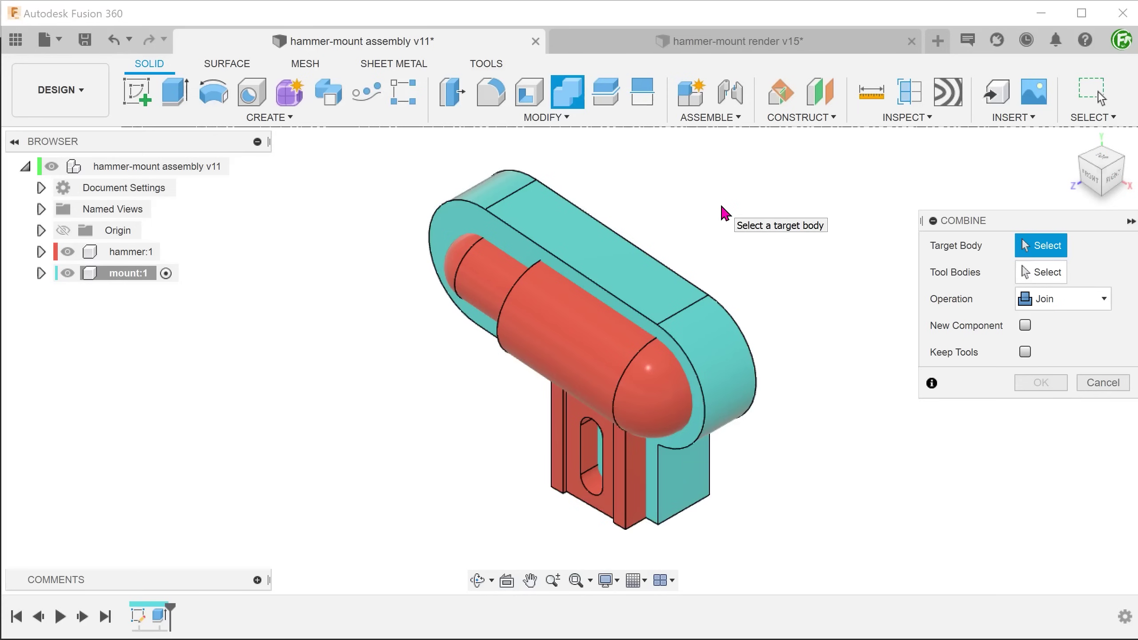
click(633, 273)
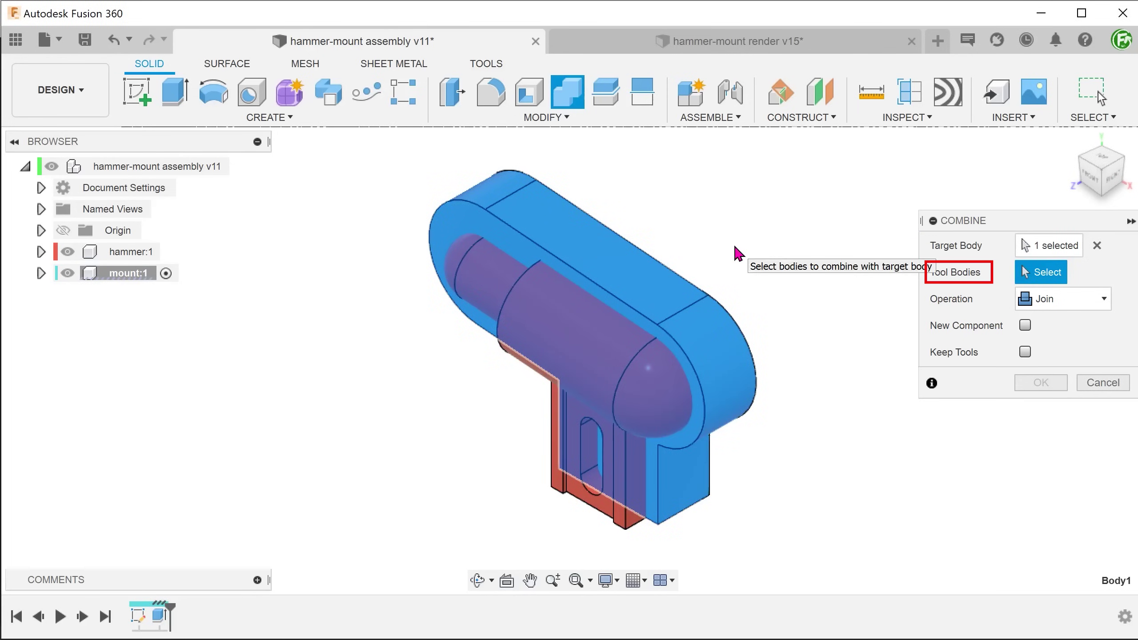
click(585, 337)
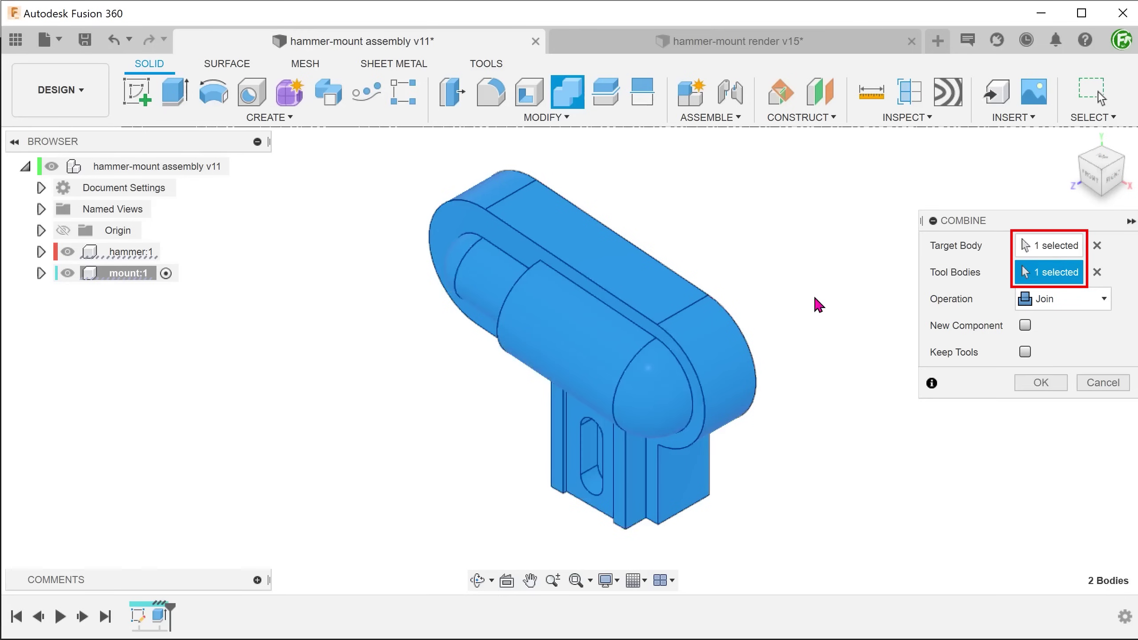
click(1089, 303)
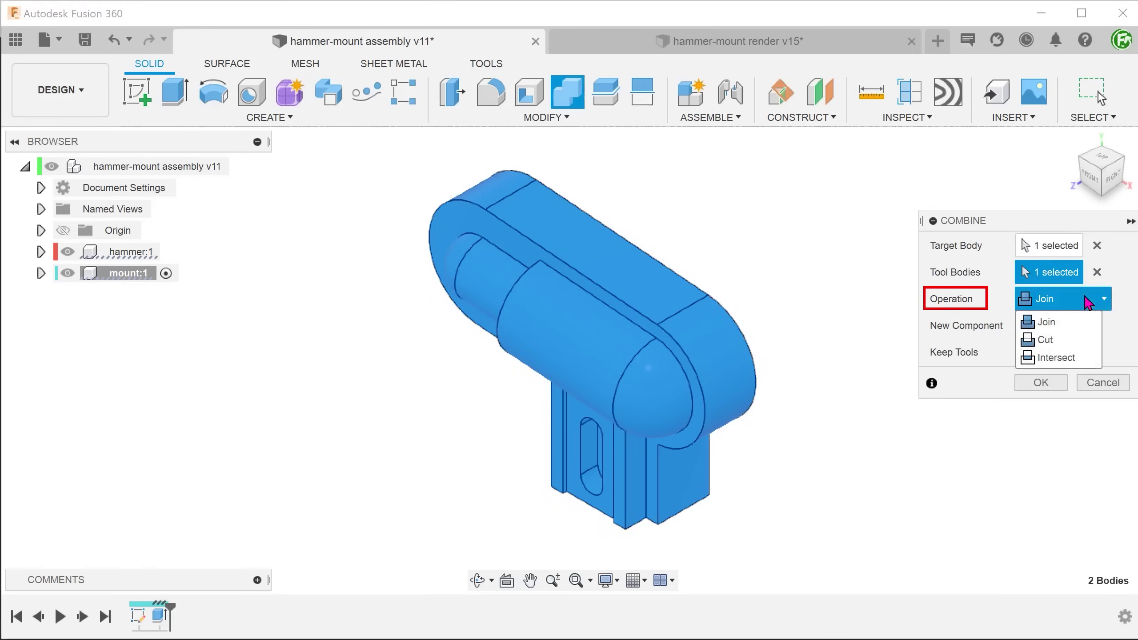
click(1075, 340)
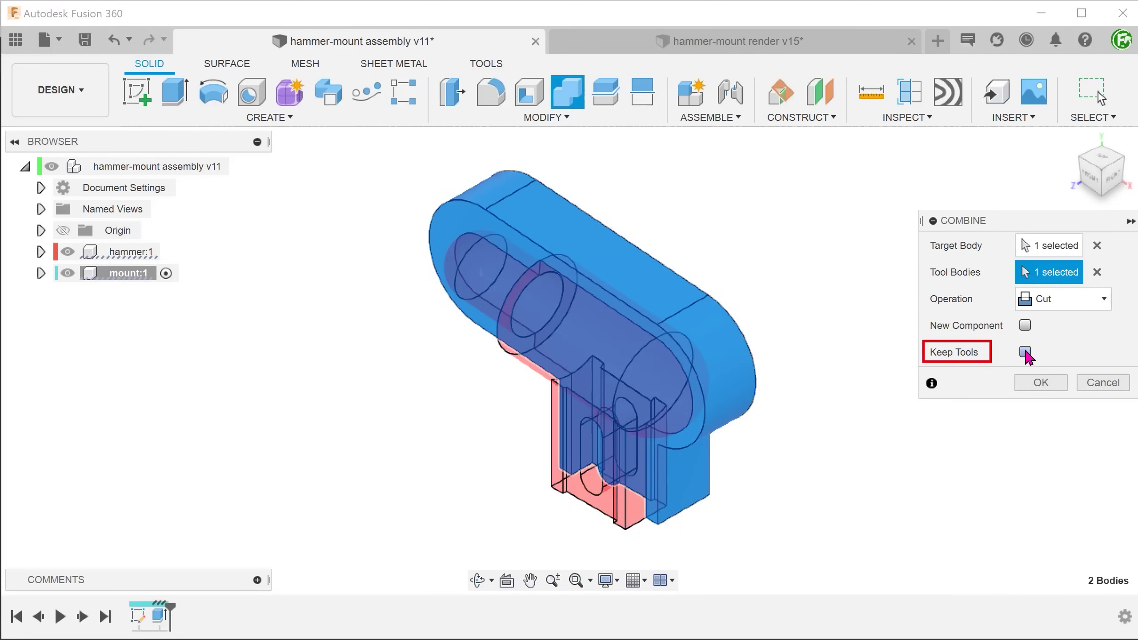
click(1041, 383)
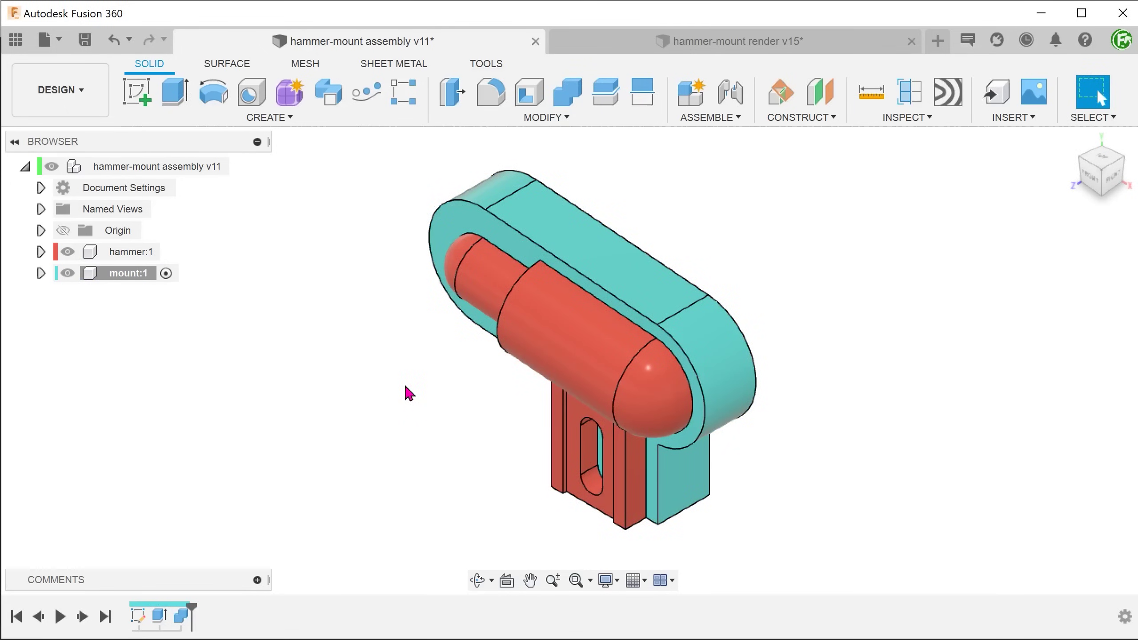
click(92, 253)
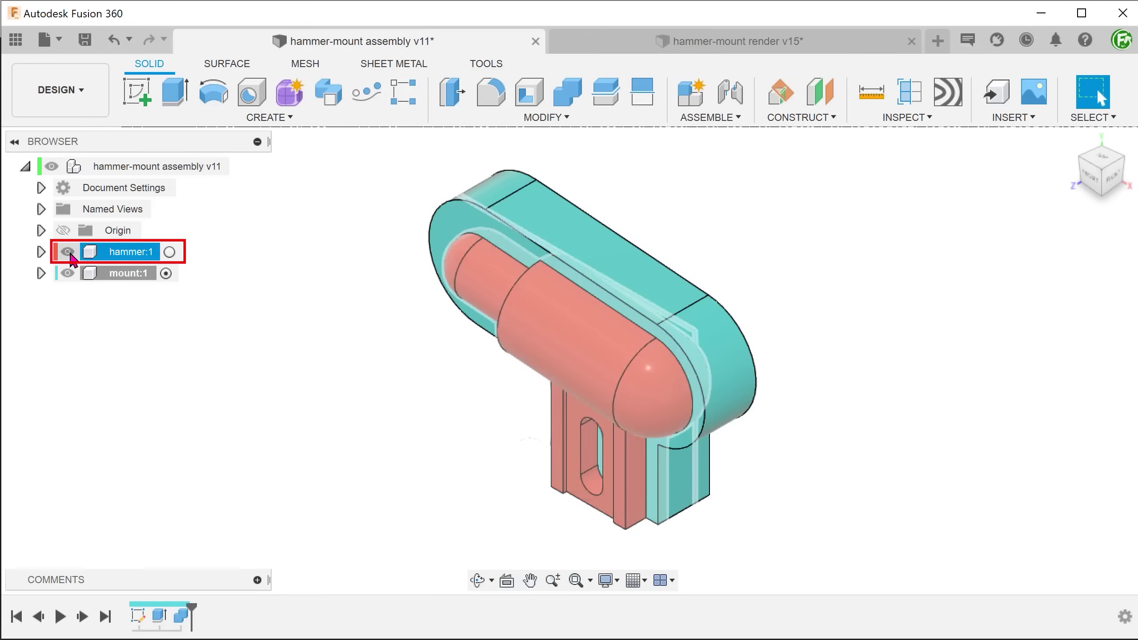
Hide hammer:1 and orbit to look into the mount's hammer-shaped cavity
click(67, 252)
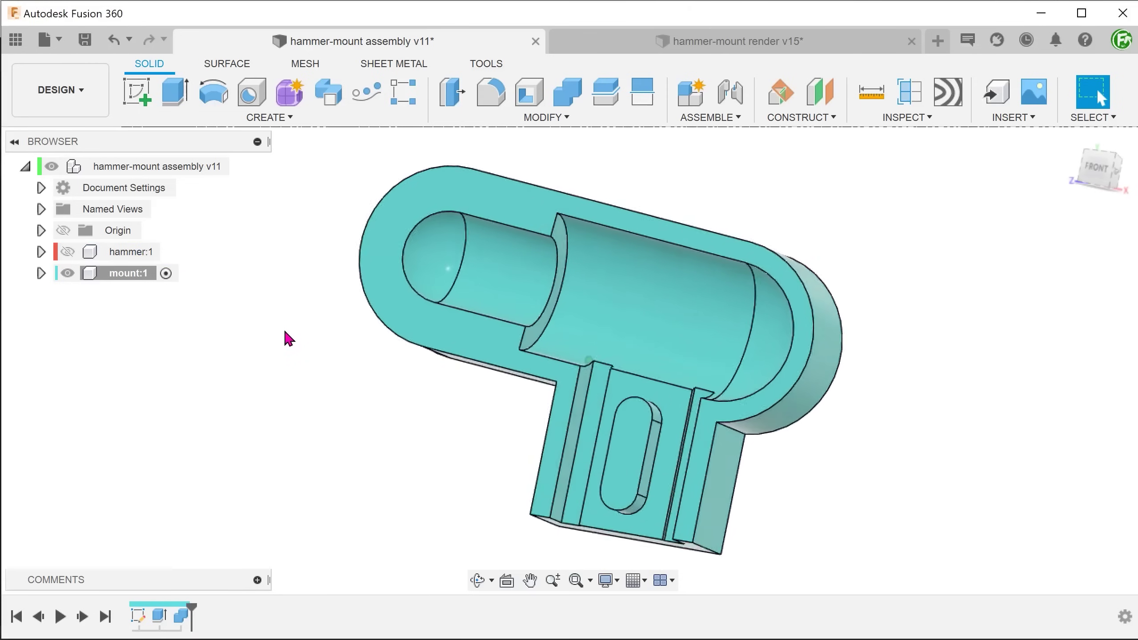
shift+middle_drag(288, 338, 281, 252)
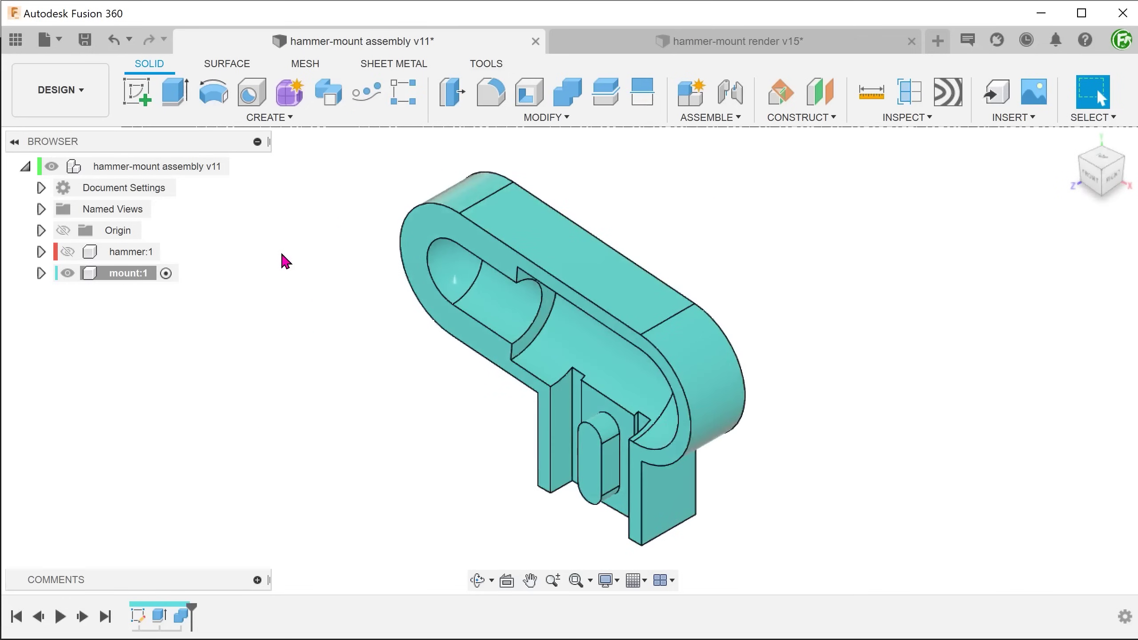
click(448, 118)
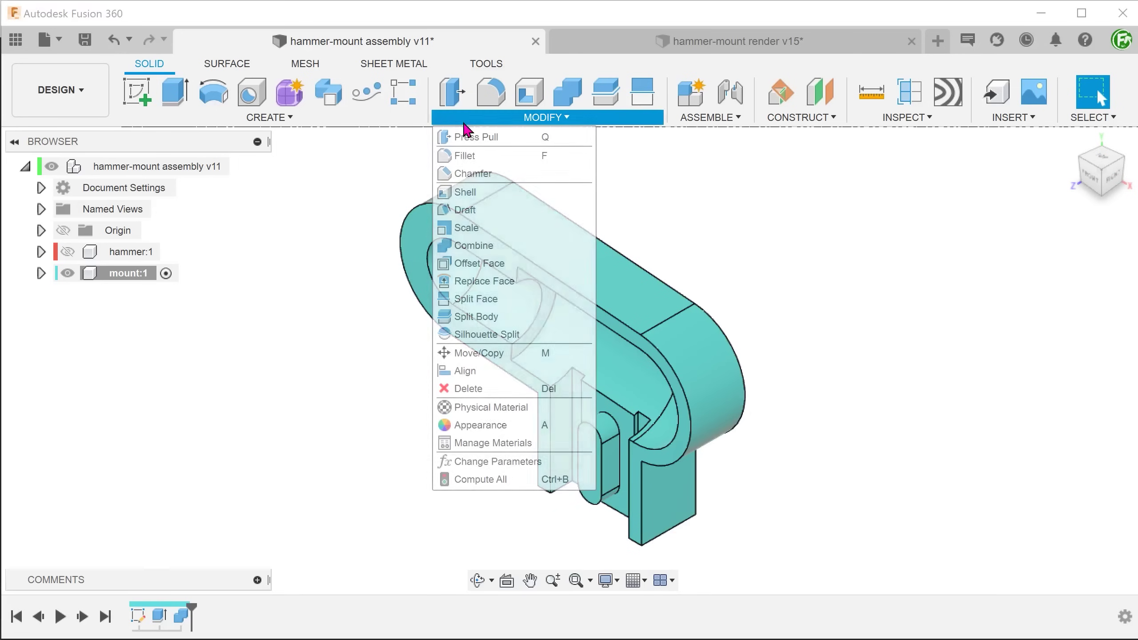
Start an Offset Face on the mount and select the inner bore faces of the cavity
click(537, 265)
shift+middle_drag(311, 322, 384, 274)
click(383, 275)
click(542, 242)
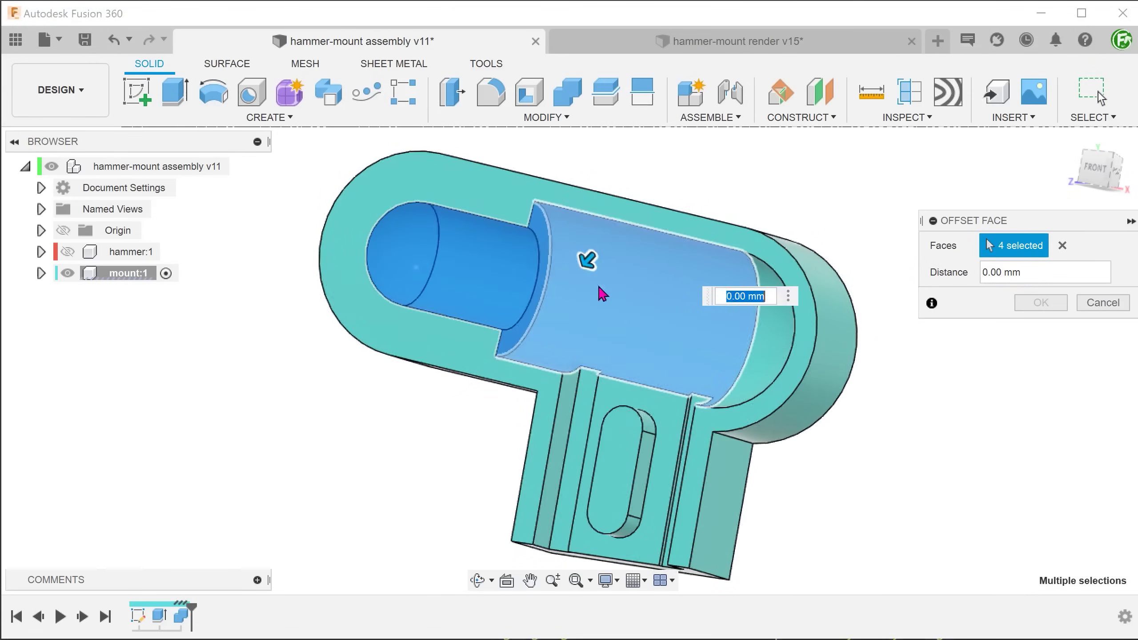
click(600, 292)
click(773, 371)
shift+middle_drag(772, 371, 751, 473)
Add the channel and slot faces, 15 in total, and offset them by -2 mm
click(481, 476)
click(550, 437)
click(654, 434)
click(871, 364)
click(835, 404)
click(752, 473)
click(667, 428)
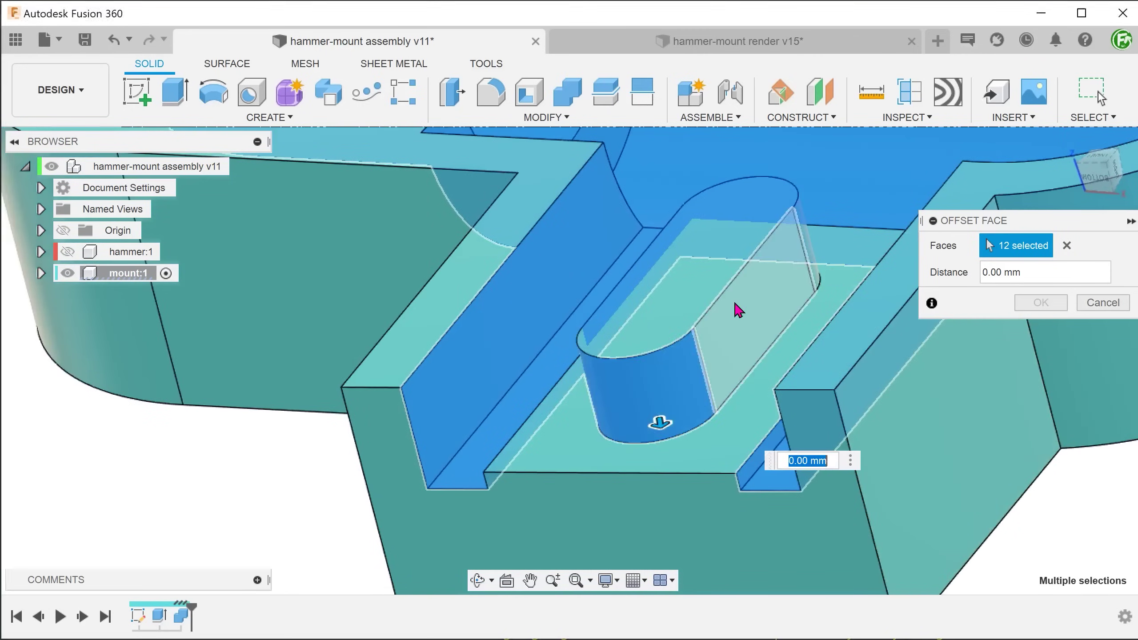
click(736, 308)
shift+middle_drag(737, 308, 522, 319)
click(818, 186)
click(514, 320)
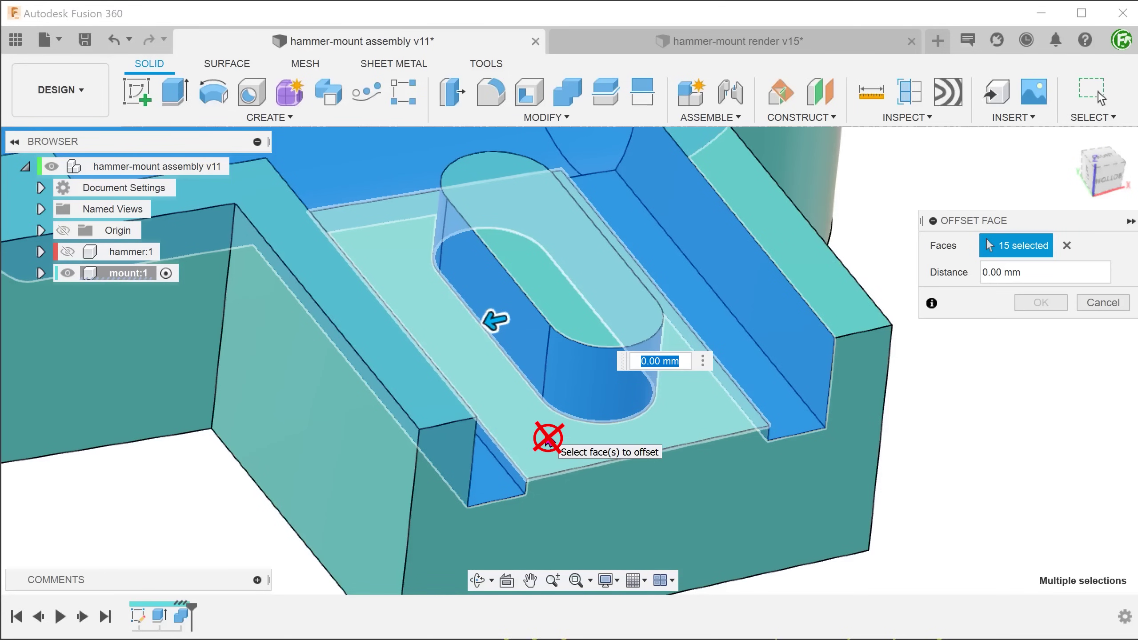
click(1024, 274)
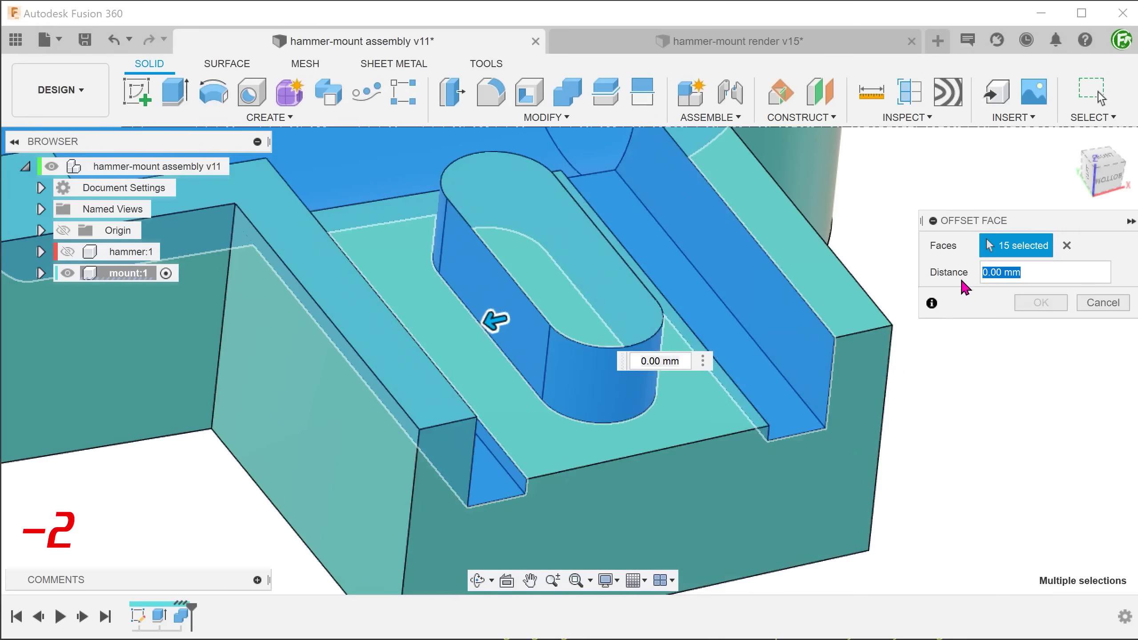
text(-2)
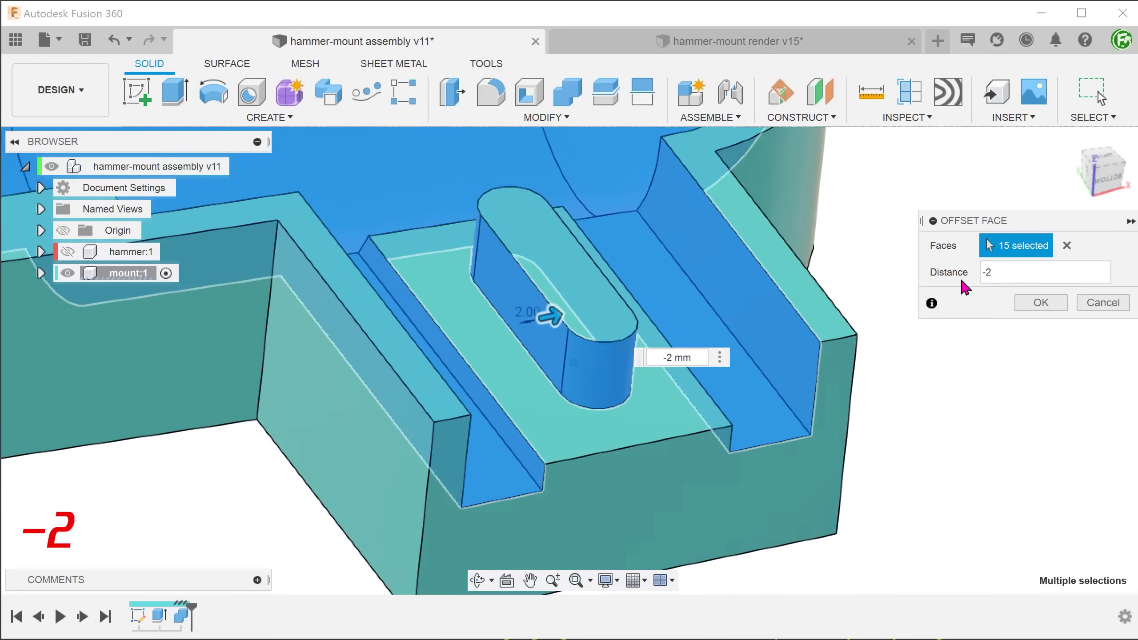
click(1035, 303)
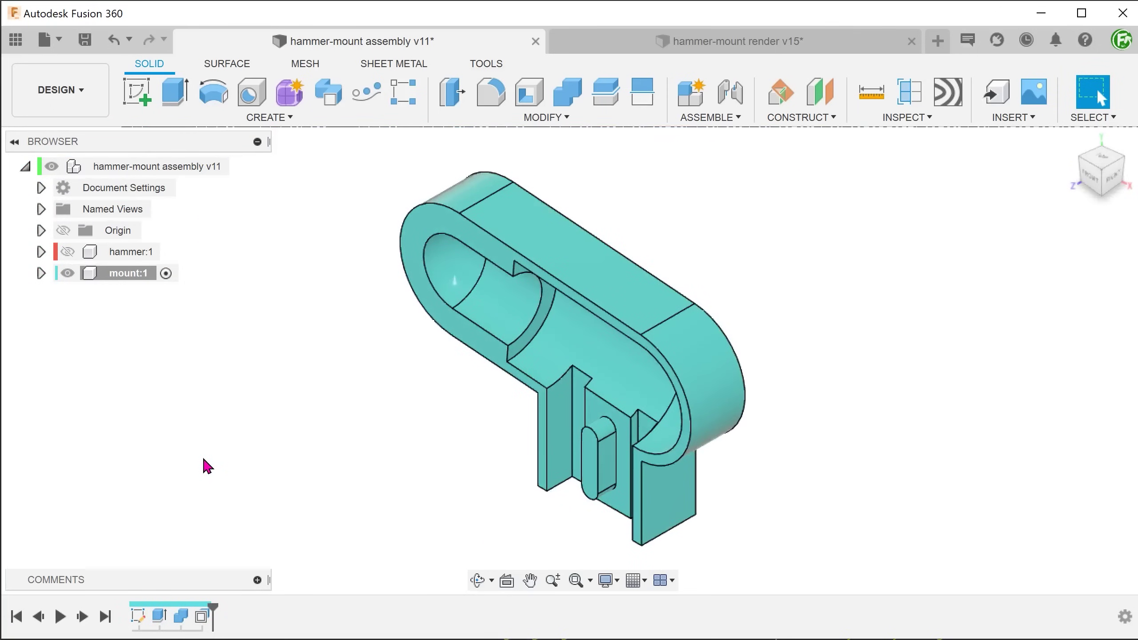
Show hammer:1 again and sweep a Section Analysis plane through the assembly from a mount face
click(68, 252)
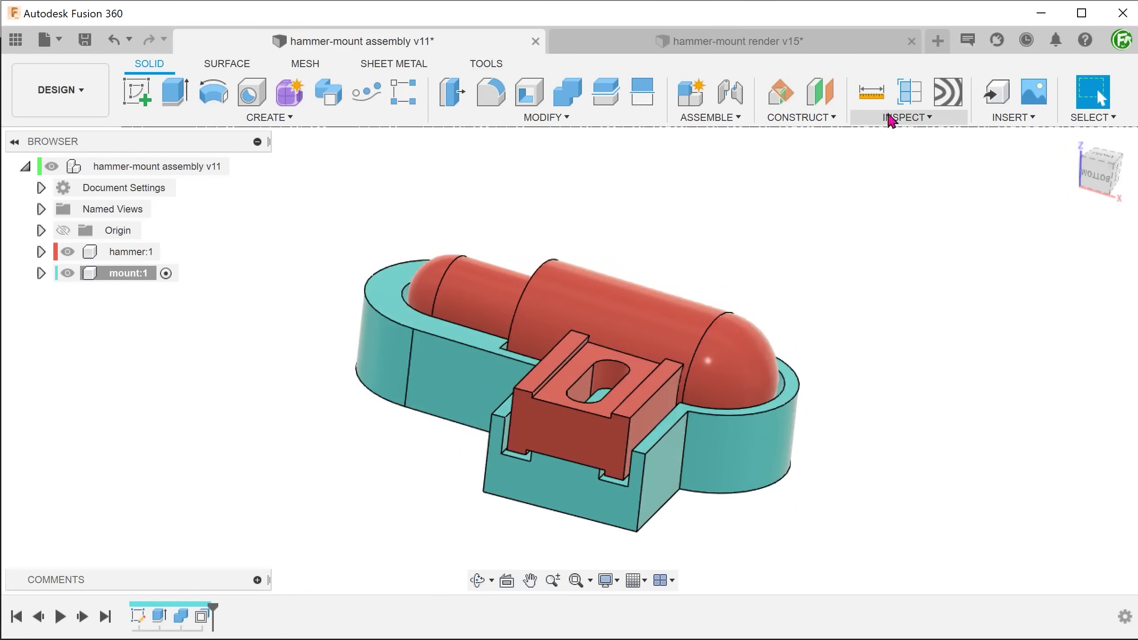
click(909, 92)
click(564, 445)
drag(542, 534, 595, 361)
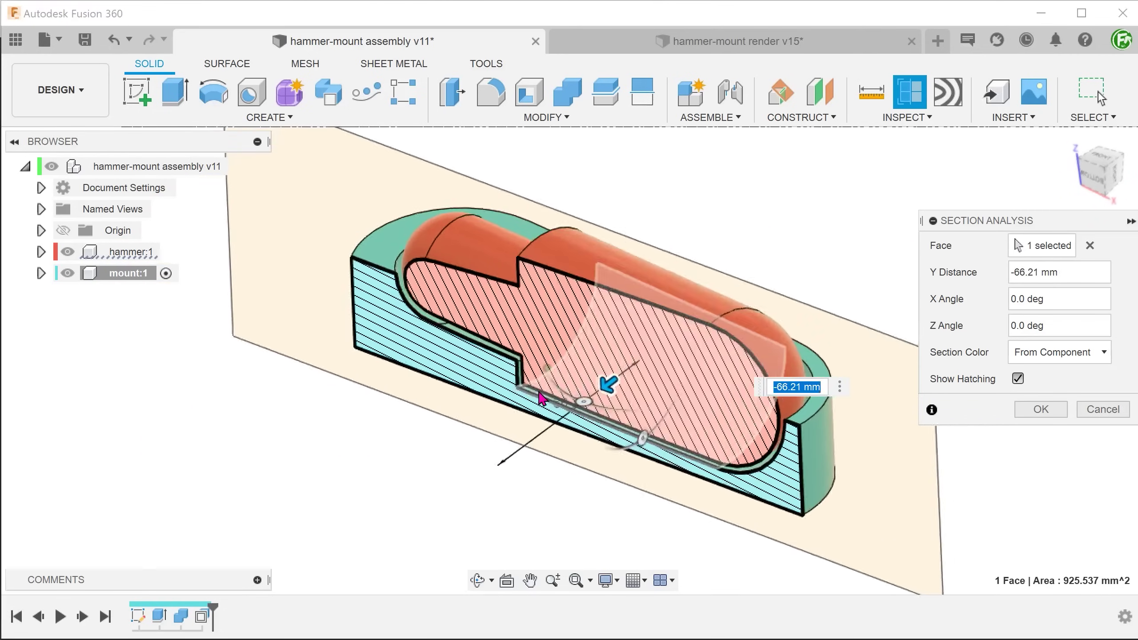
click(1090, 246)
Section from another face through hammer and mount to check the clearance gap, then cancel
click(581, 497)
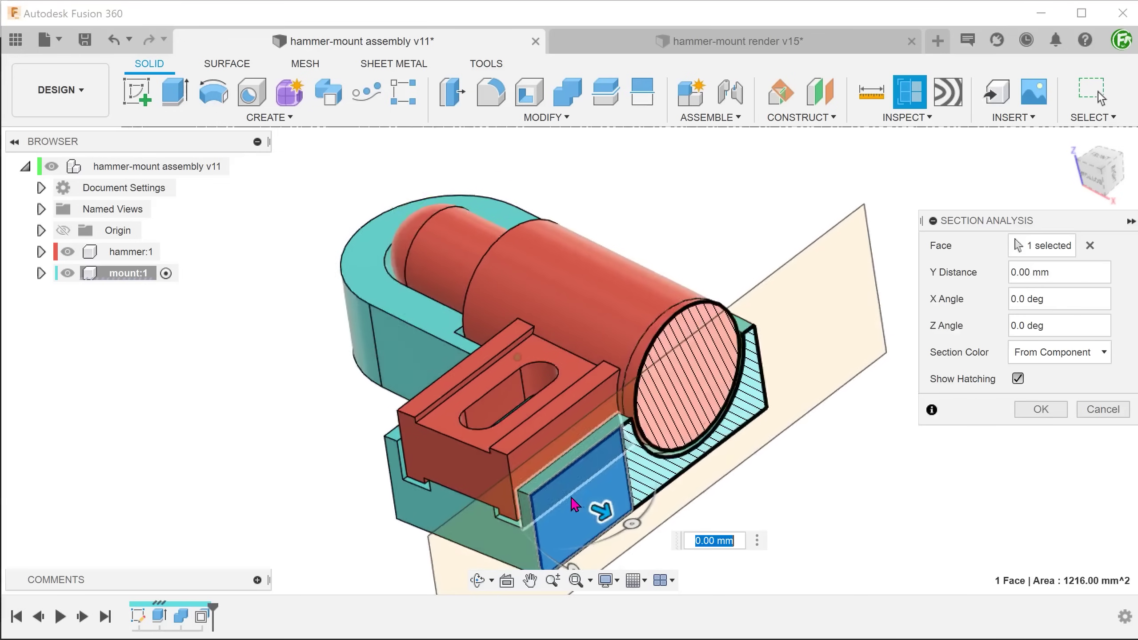
mouse_move(582, 508)
mouse_down()
mouse_move(464, 465)
mouse_move(448, 505)
mouse_move(437, 364)
mouse_move(345, 331)
mouse_move(415, 349)
mouse_move(407, 399)
mouse_up()
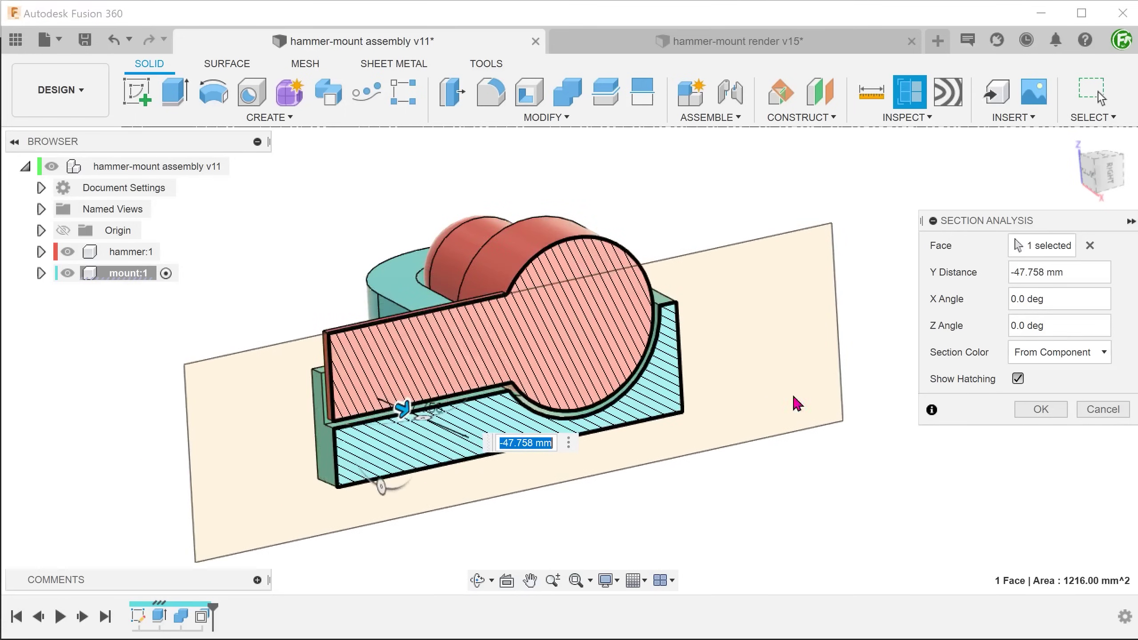
click(1103, 409)
shift+middle_drag(1102, 409, 229, 417)
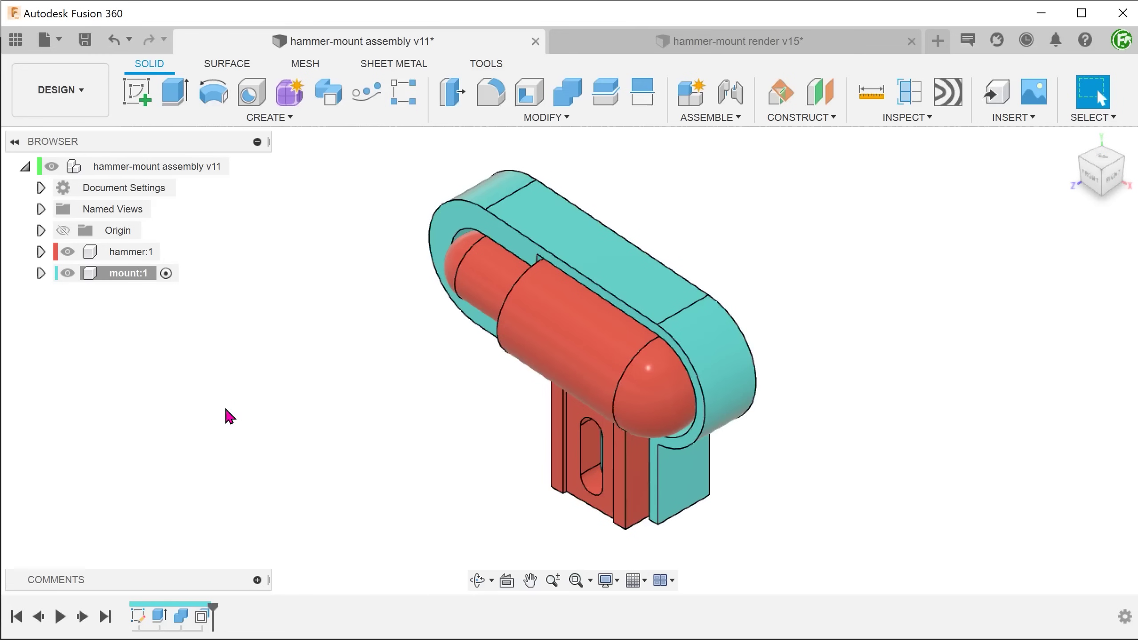
Orbit beneath the hammer, select the slot's inner face, and tilt the view onto the slot
shift+middle_drag(287, 394, 554, 469)
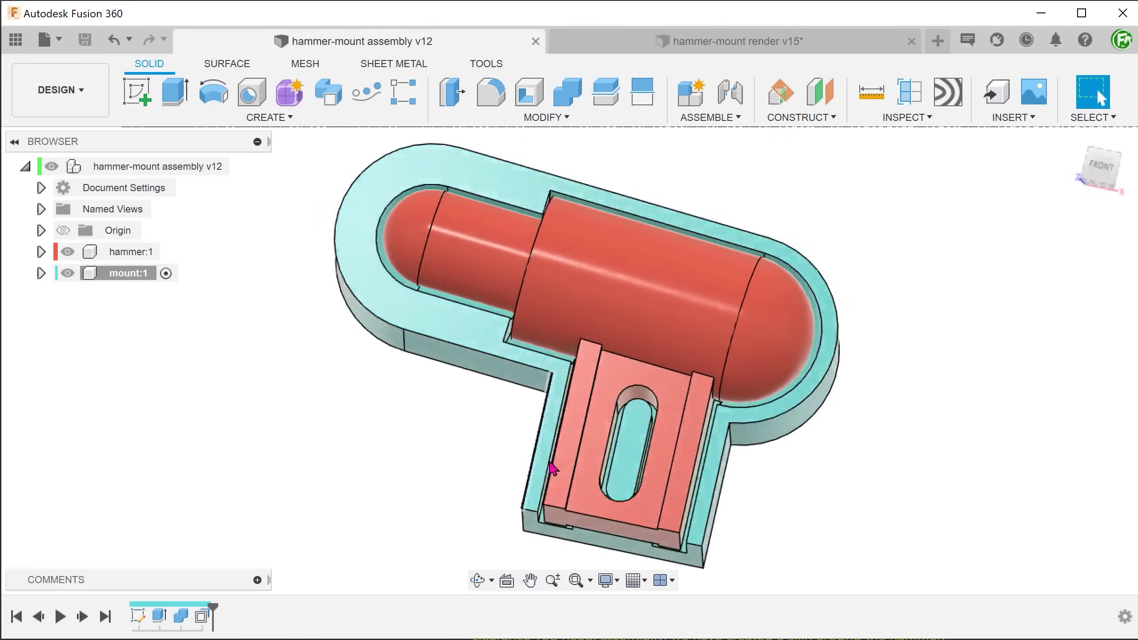
click(627, 458)
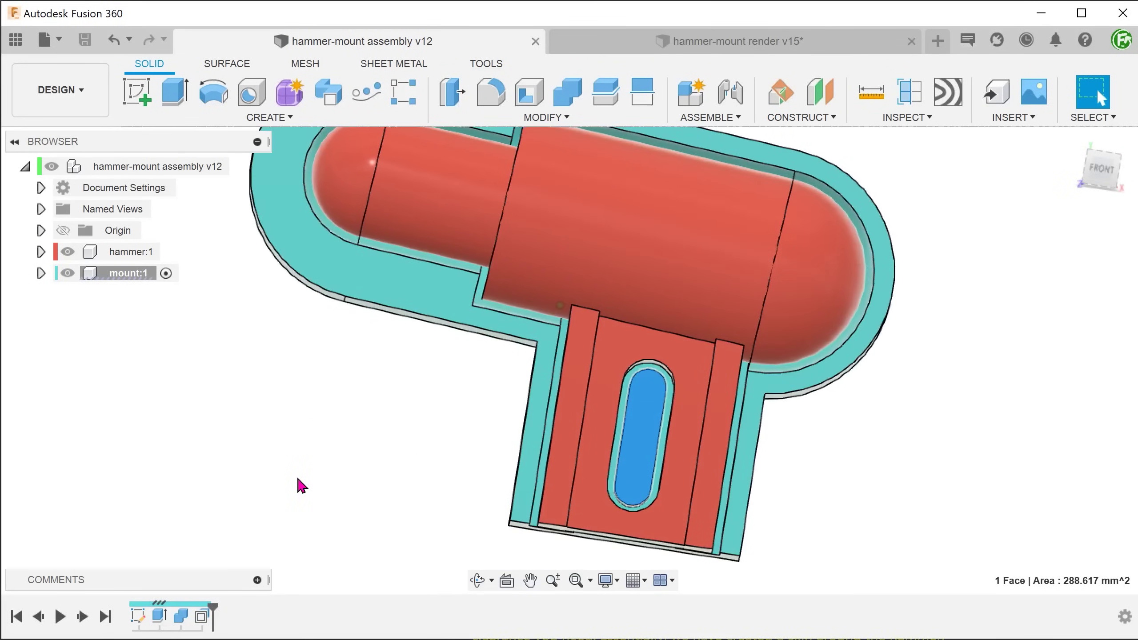
shift+middle_drag(298, 479, 255, 424)
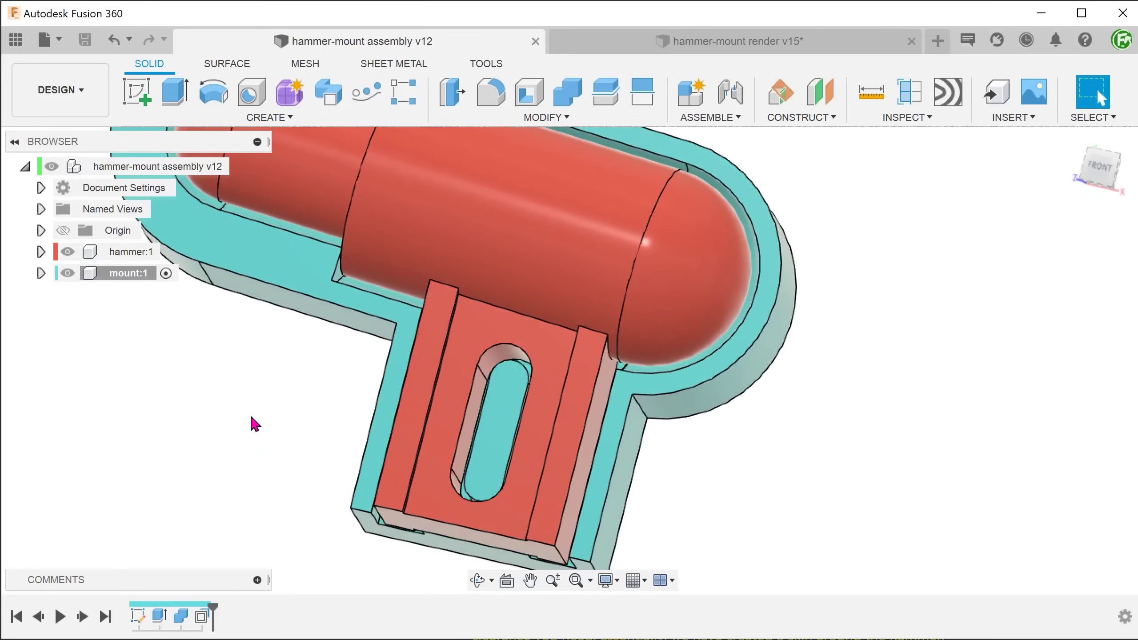
Extrude the slot face with extent To Object, stopping at the mount's inner face
key(e)
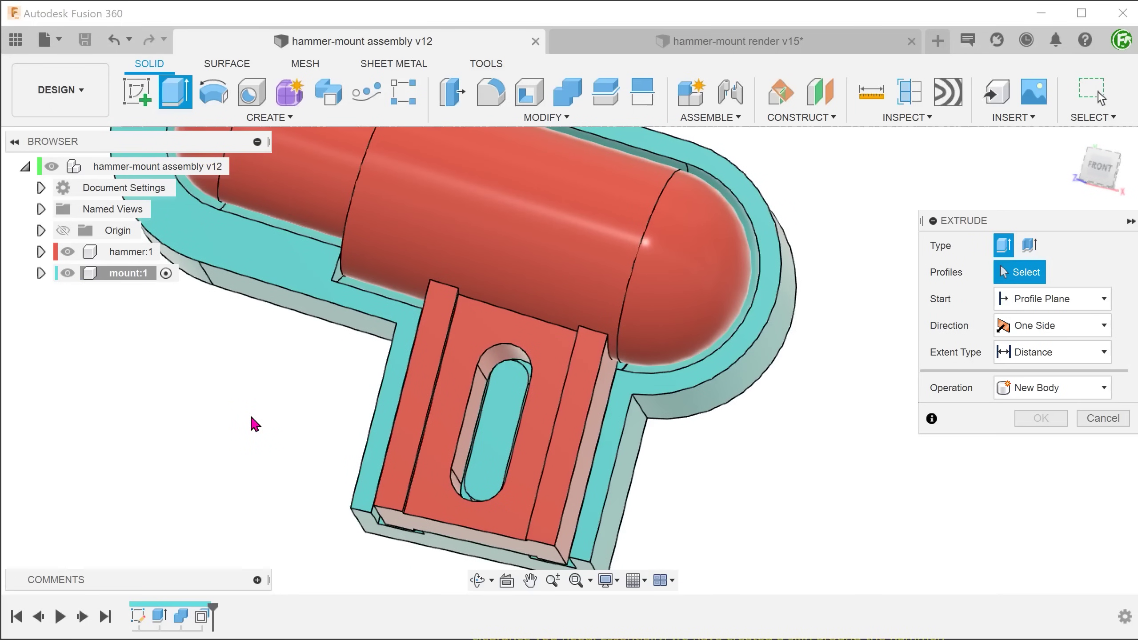
click(510, 419)
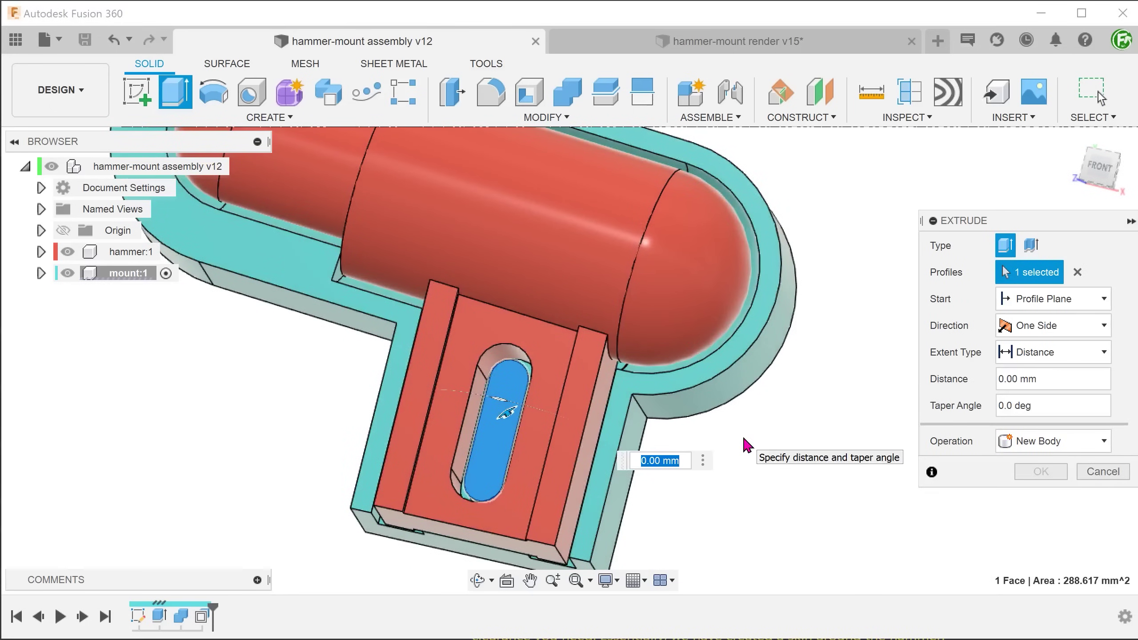
shift+middle_drag(746, 444, 745, 447)
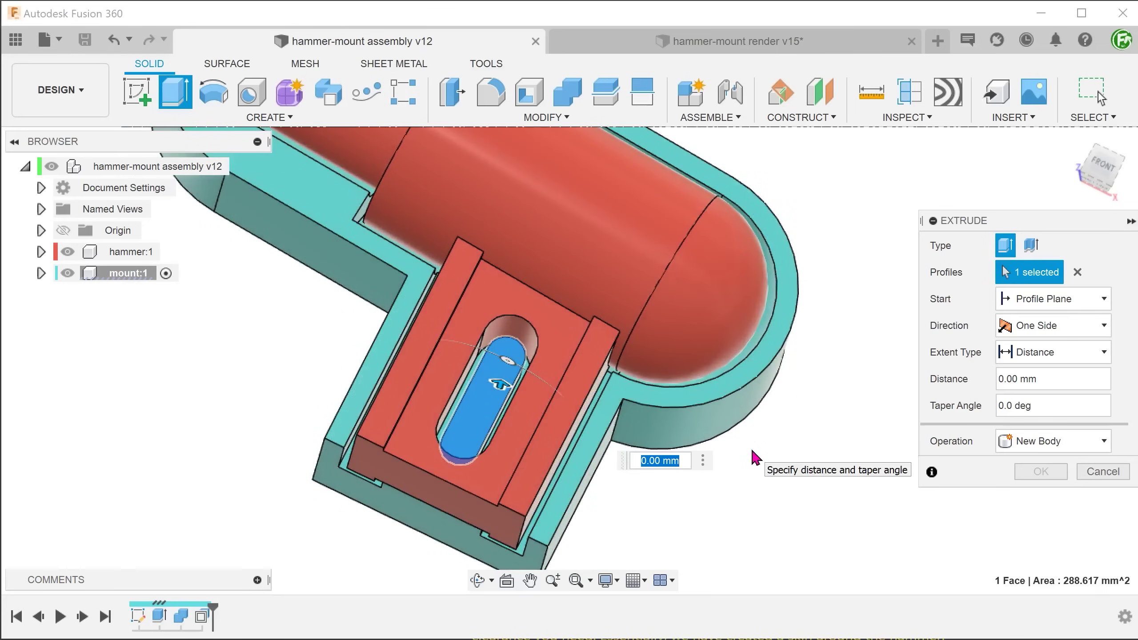
click(1031, 353)
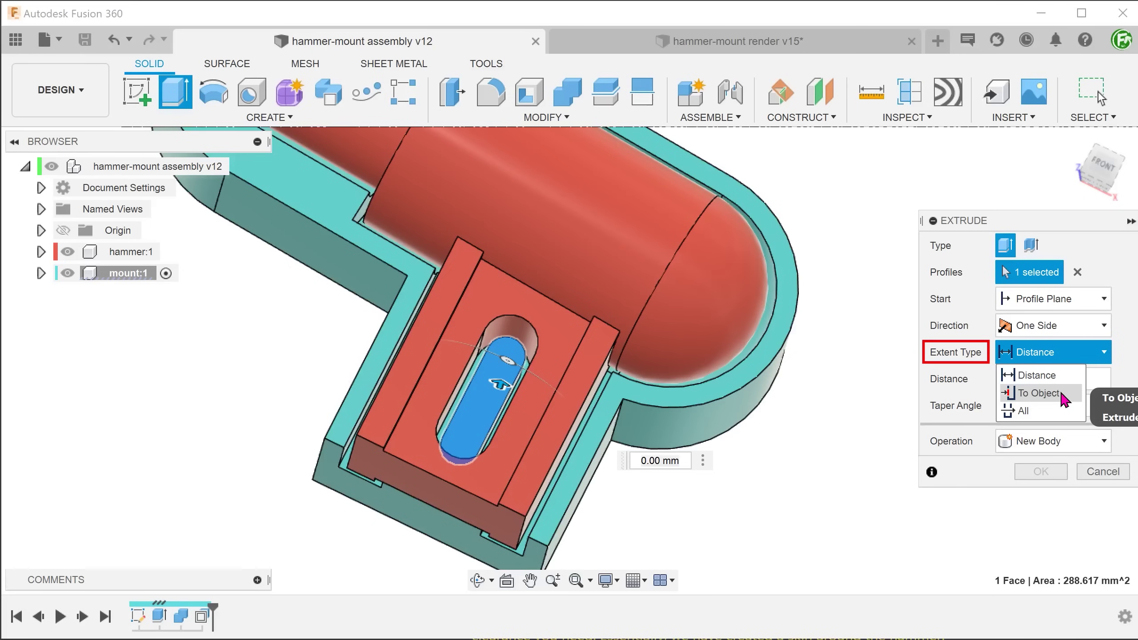
click(1038, 393)
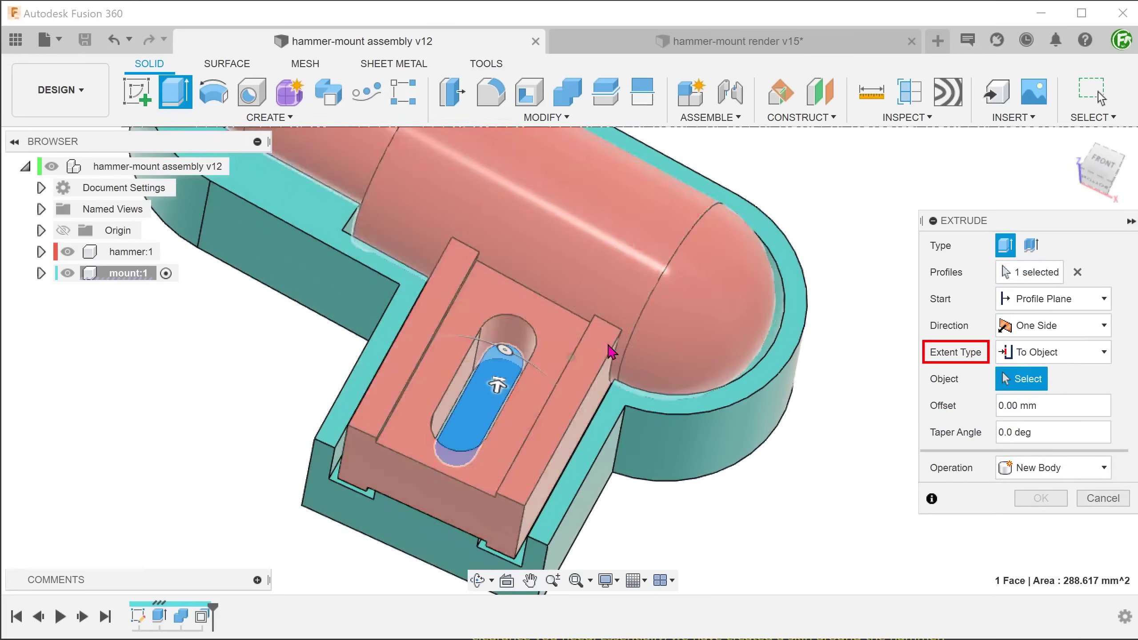
click(555, 340)
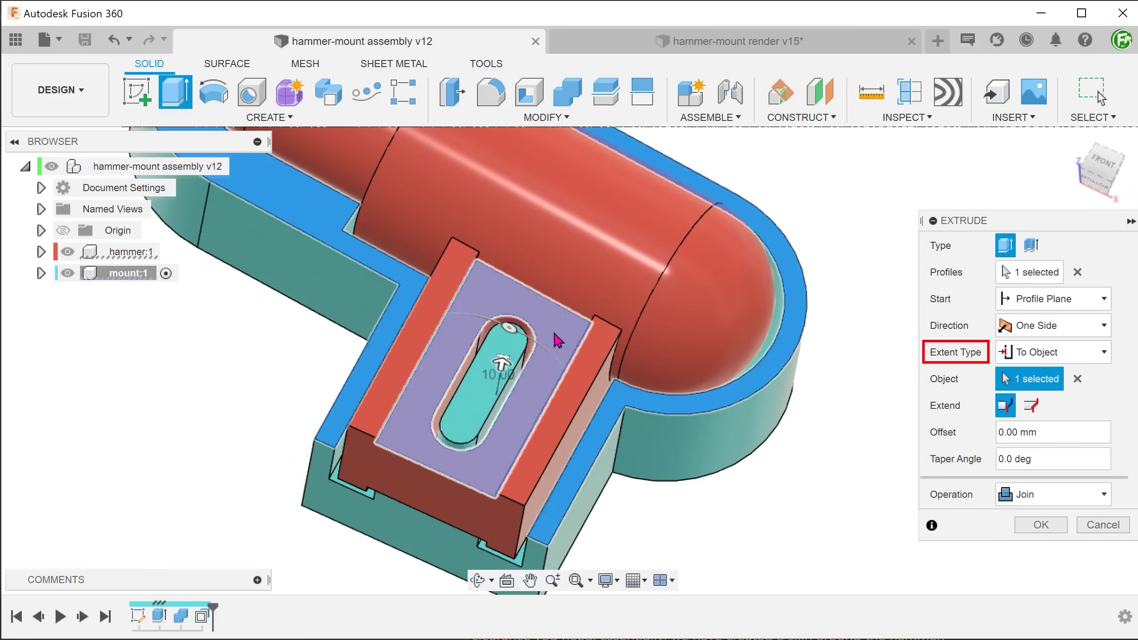
Give the extrude a 2 mm offset and confirm the Join peg
click(1028, 431)
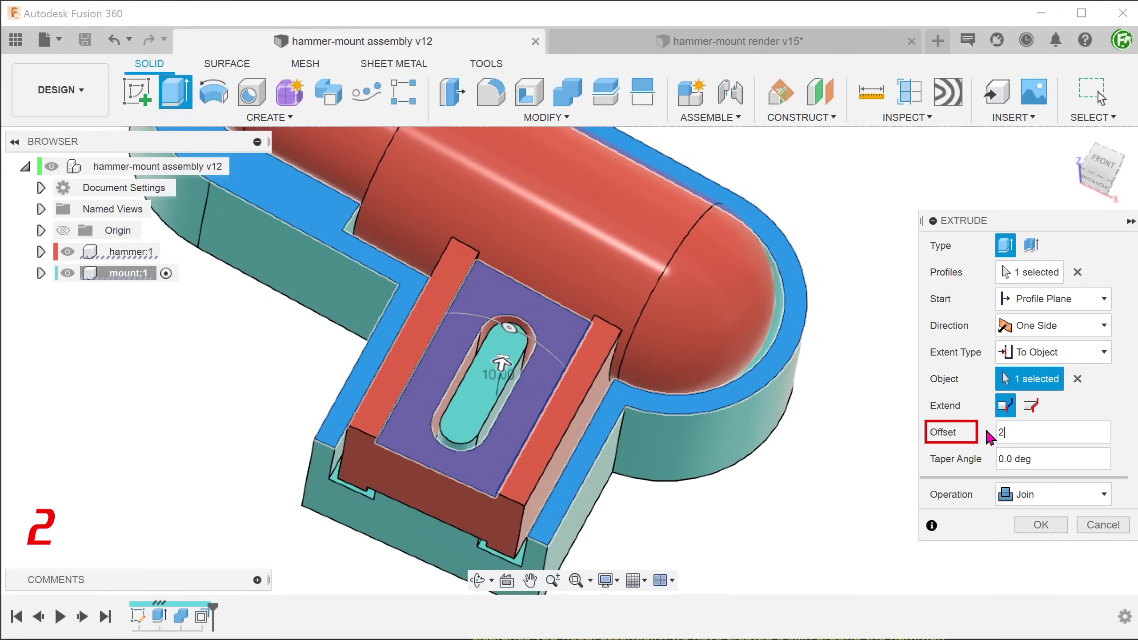
shift+middle_drag(820, 452, 829, 452)
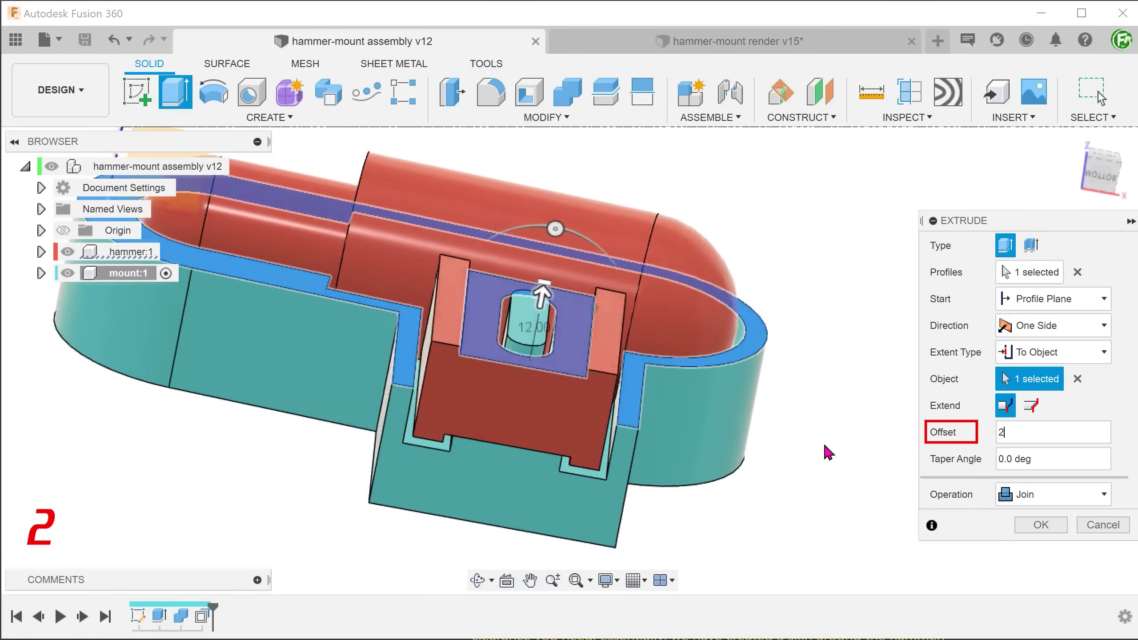
click(1100, 174)
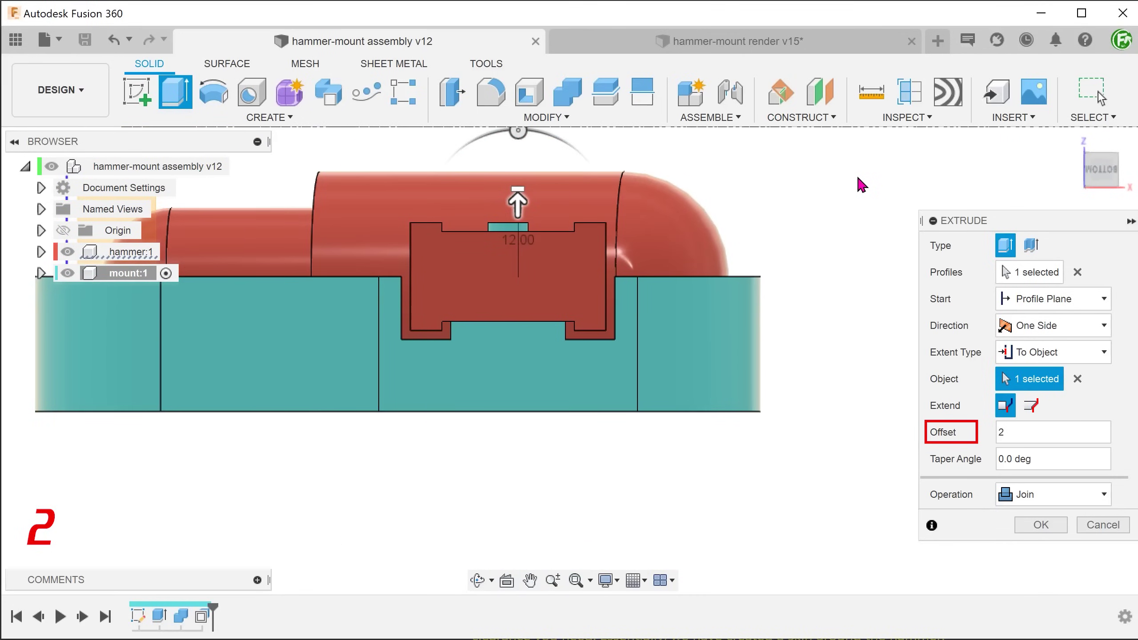
scroll(747, 167, up, 3)
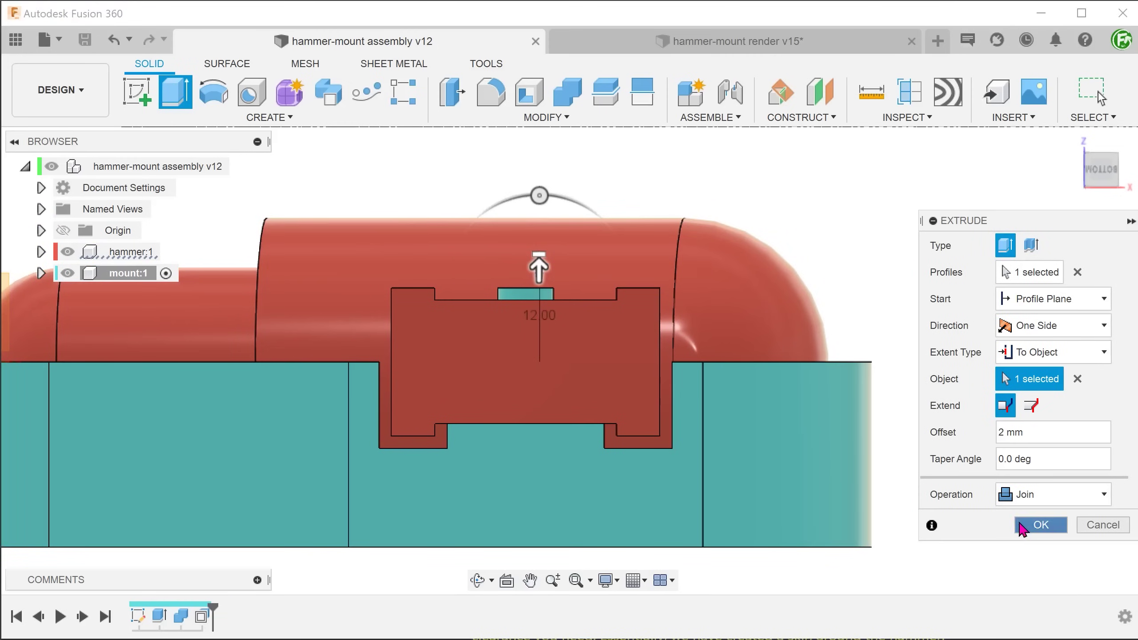
click(1042, 524)
shift+middle_drag(884, 257, 885, 262)
key(F6)
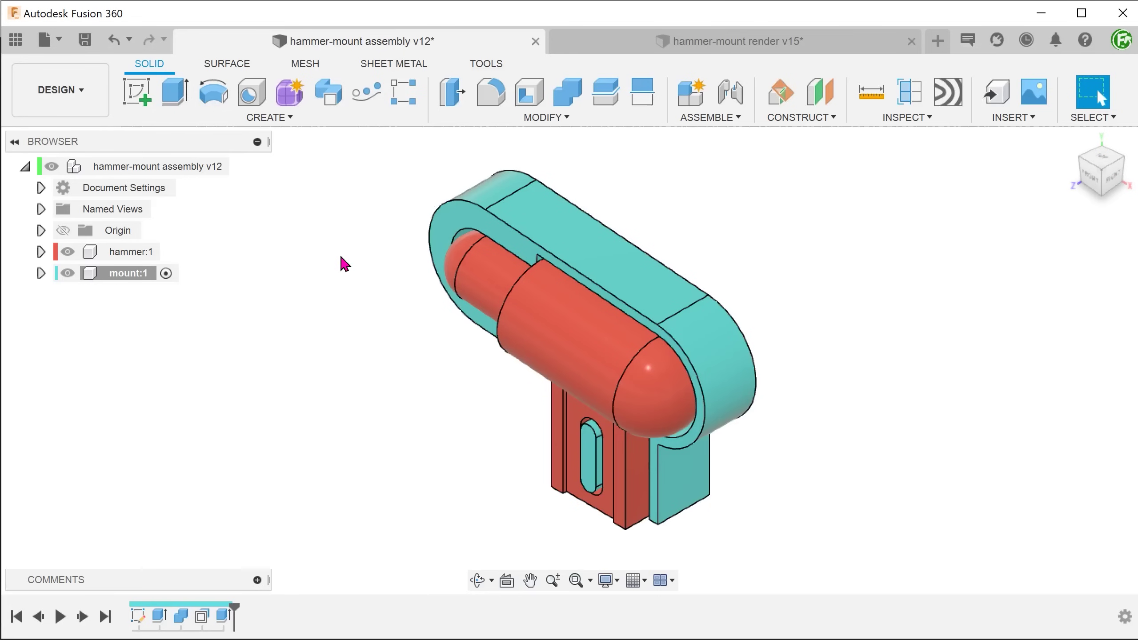
Start a sketch on the mount's inner face and project the hammer's rounded end edge
right_click(445, 232)
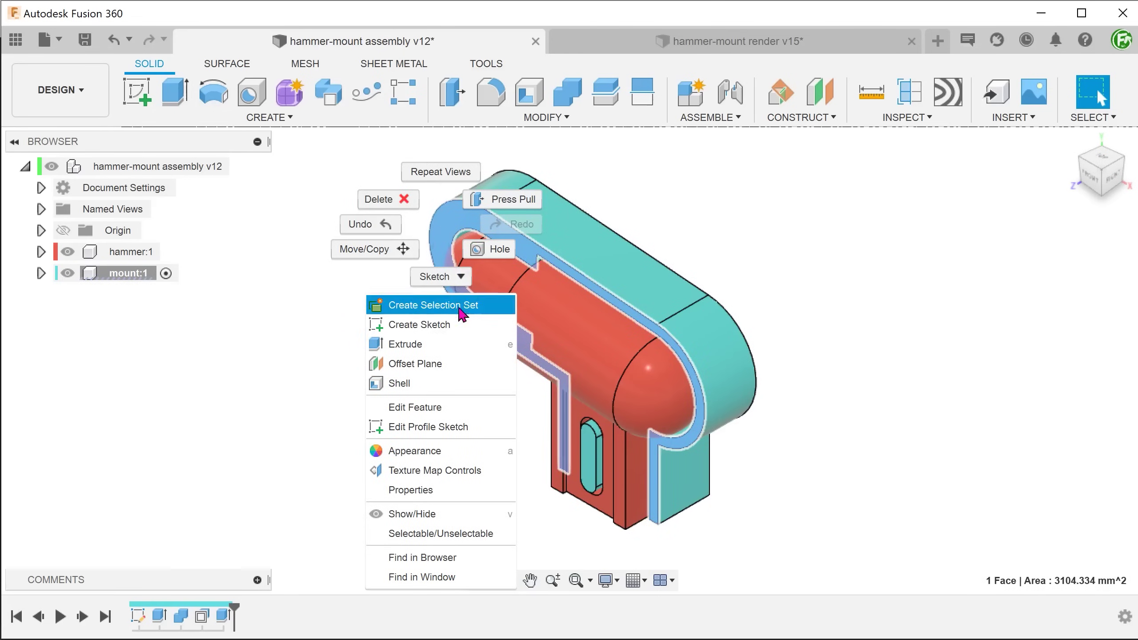
click(466, 324)
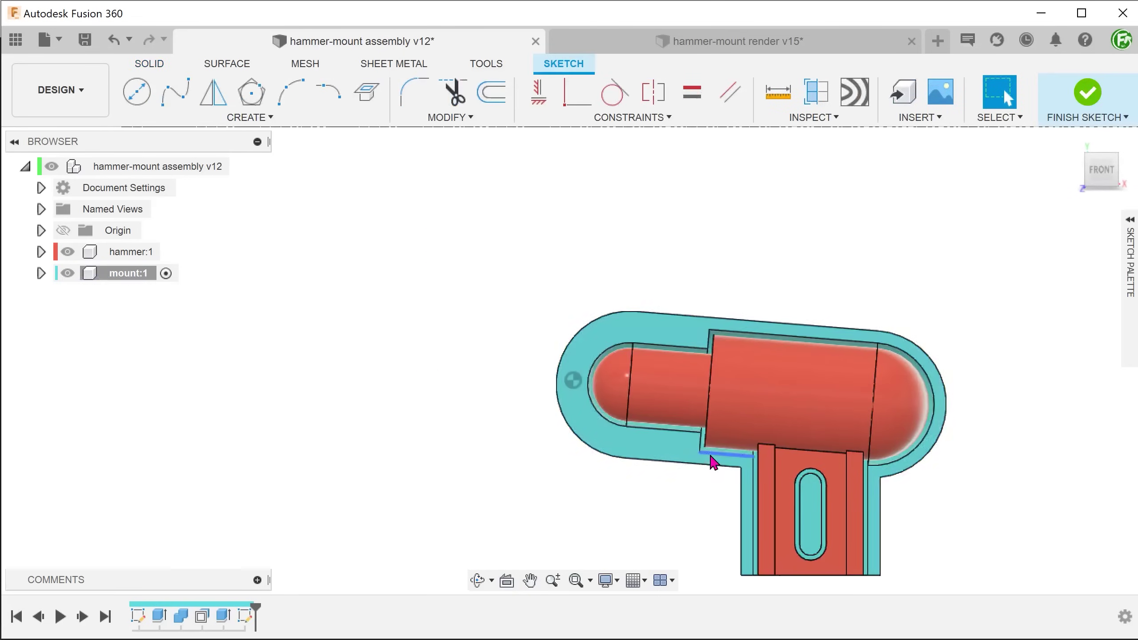
scroll(711, 456, up, 5)
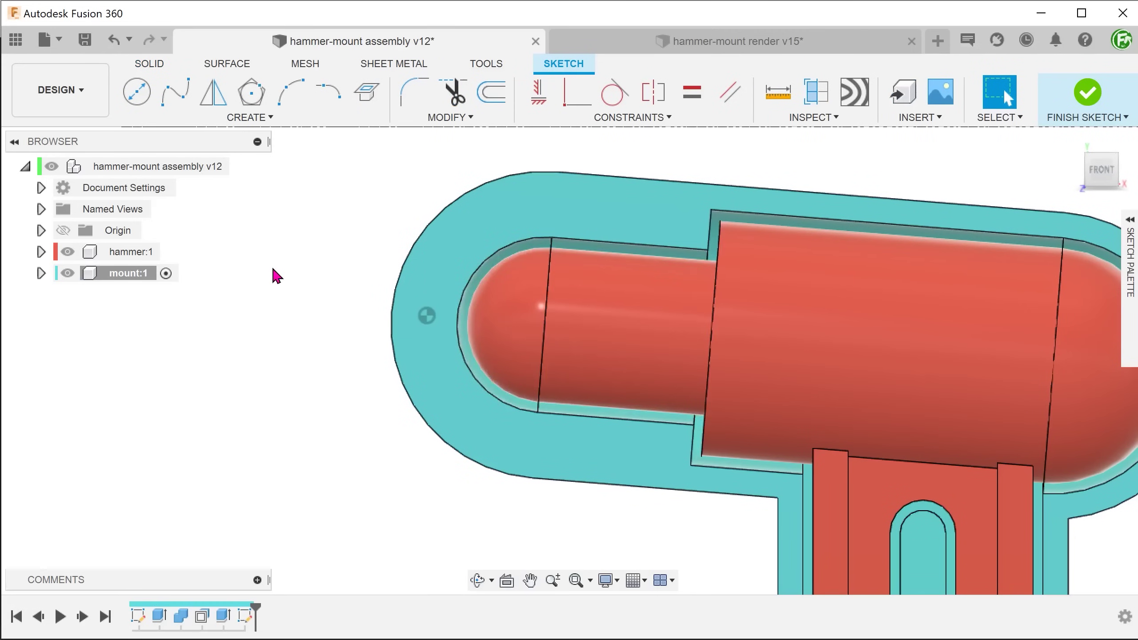
key(p)
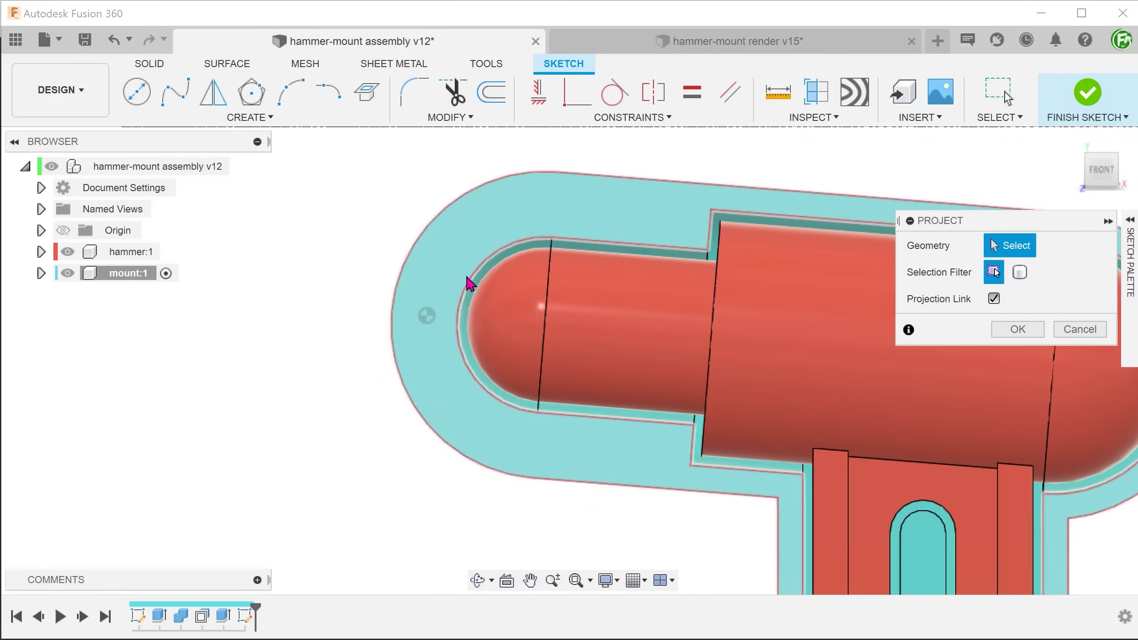
click(470, 280)
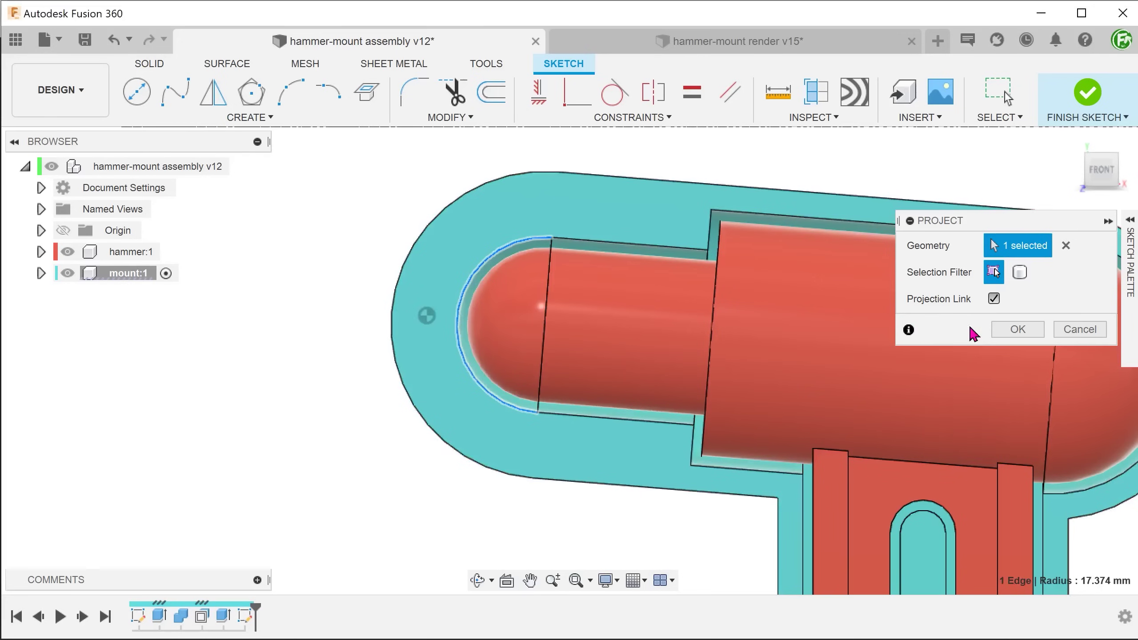
click(1017, 329)
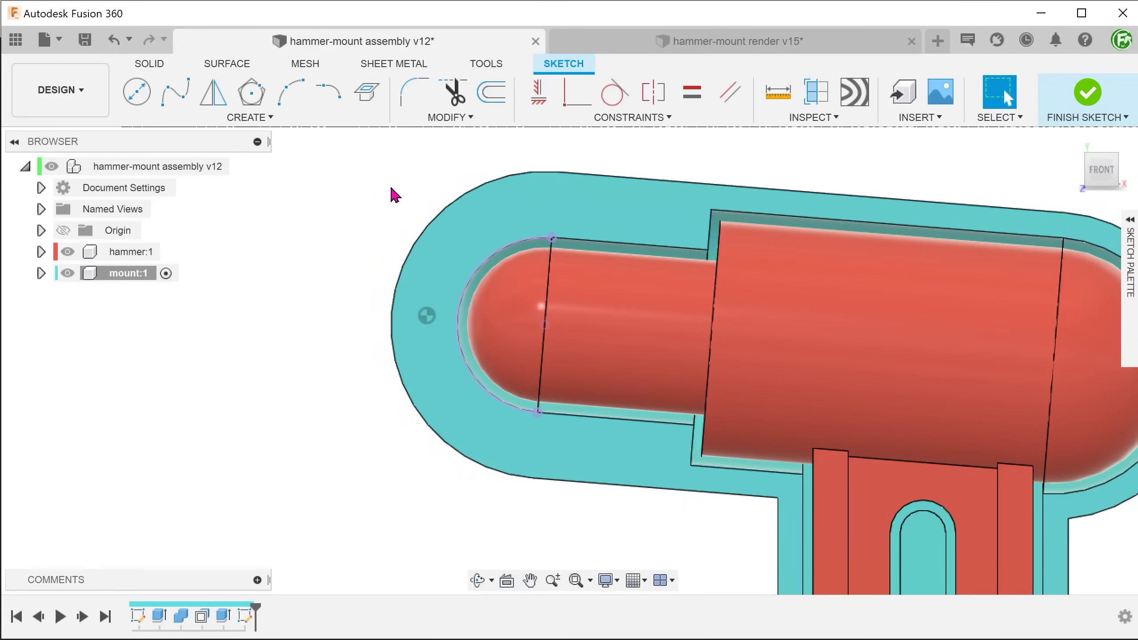
Offset the projected arc 5 mm outward and hide the mount's bodies
click(492, 93)
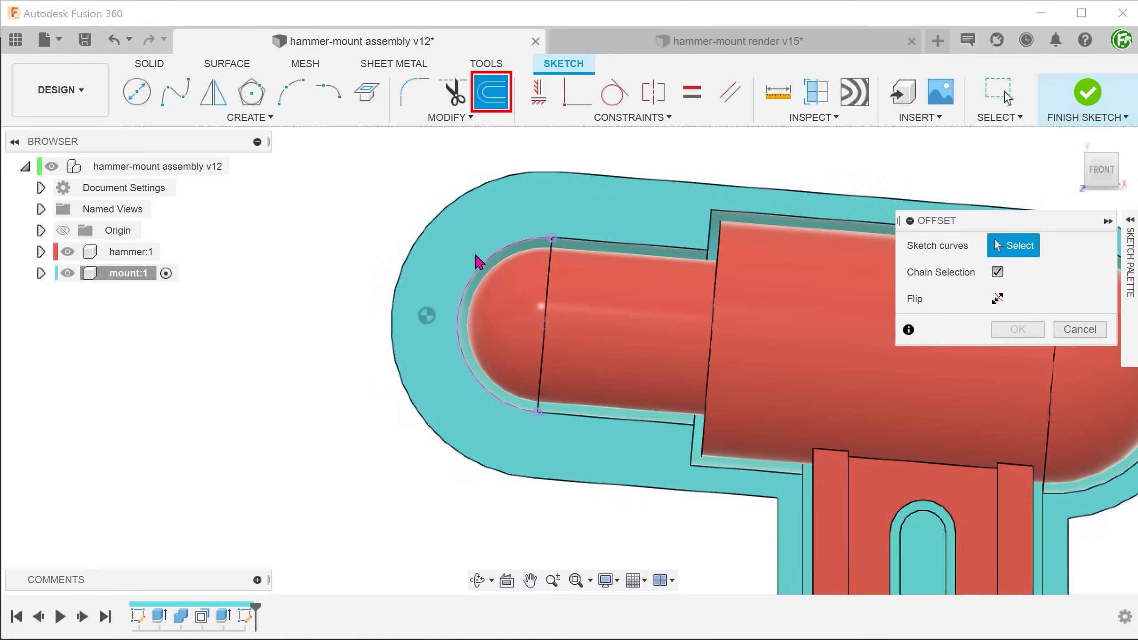
click(479, 272)
drag(470, 262, 465, 259)
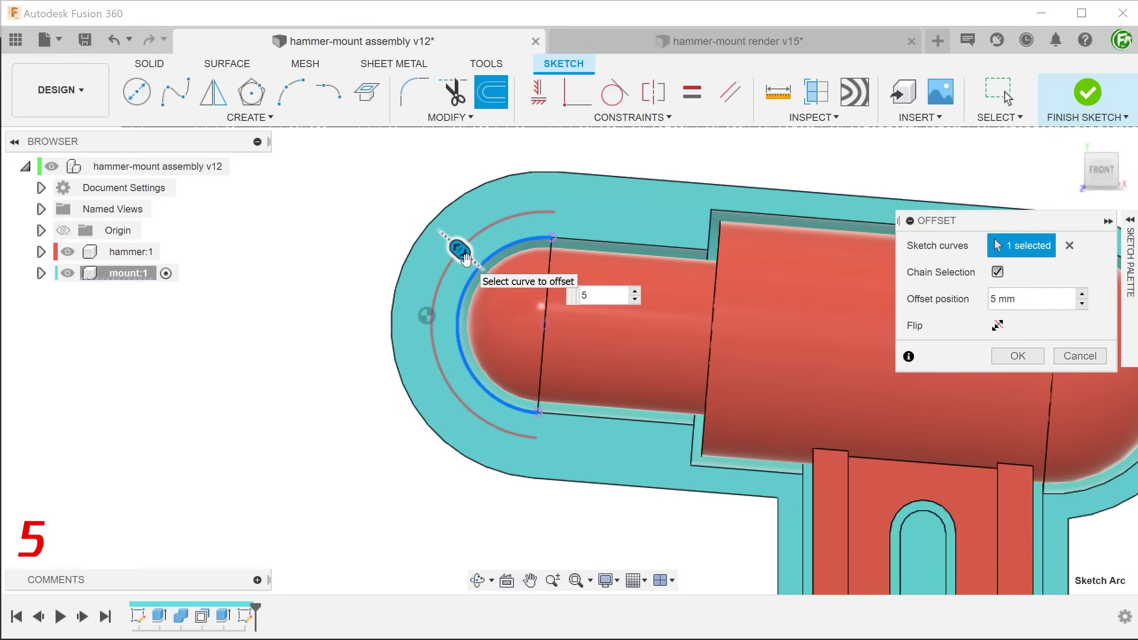
key(Return)
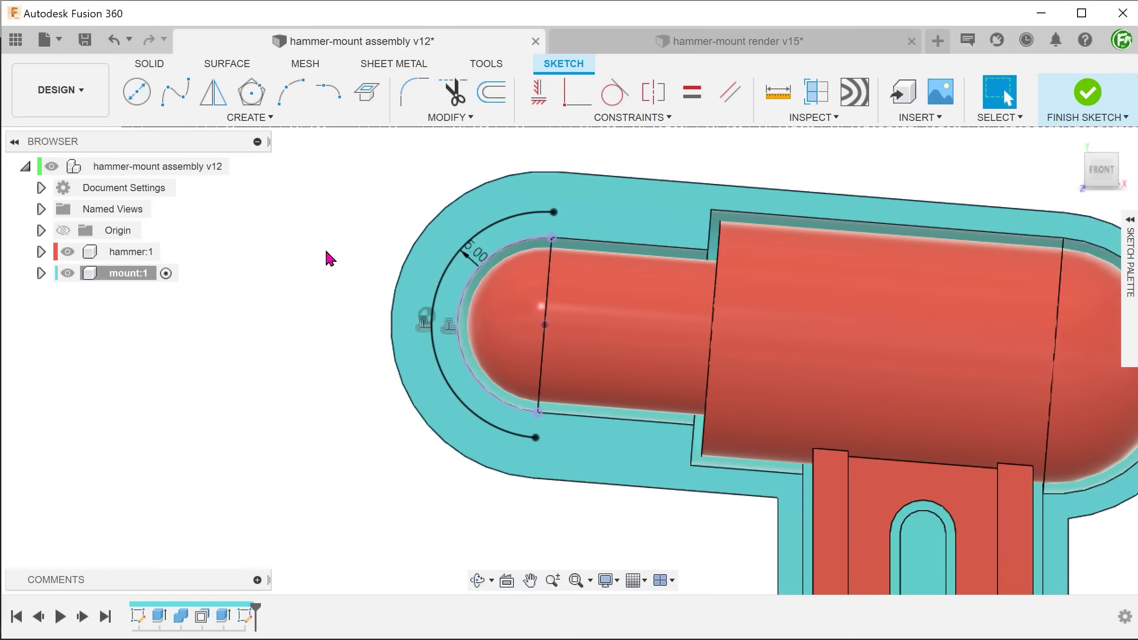
click(42, 273)
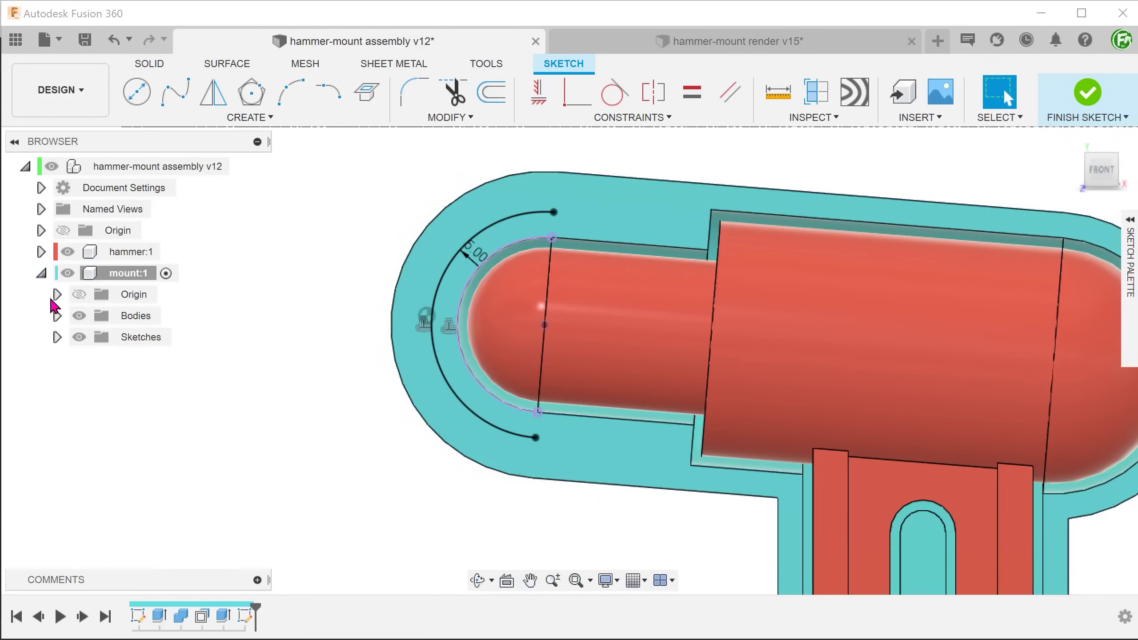
click(79, 315)
Close the half-ring with a line between the arc endpoints and finish the sketch
key(l)
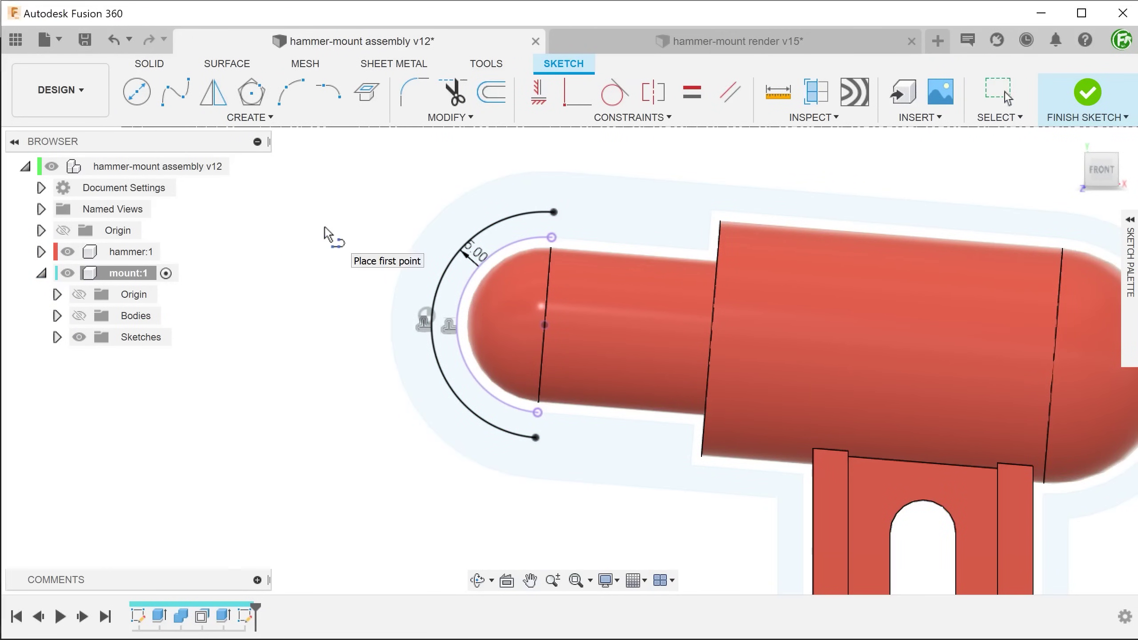
click(554, 213)
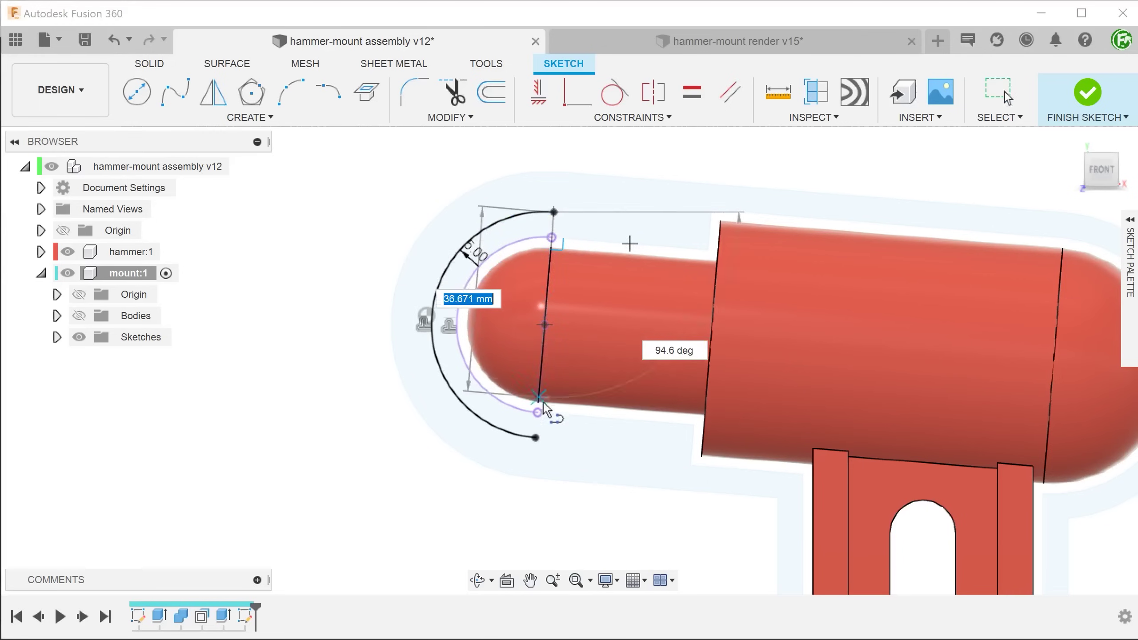
click(536, 438)
key(Escape)
key(Escape)
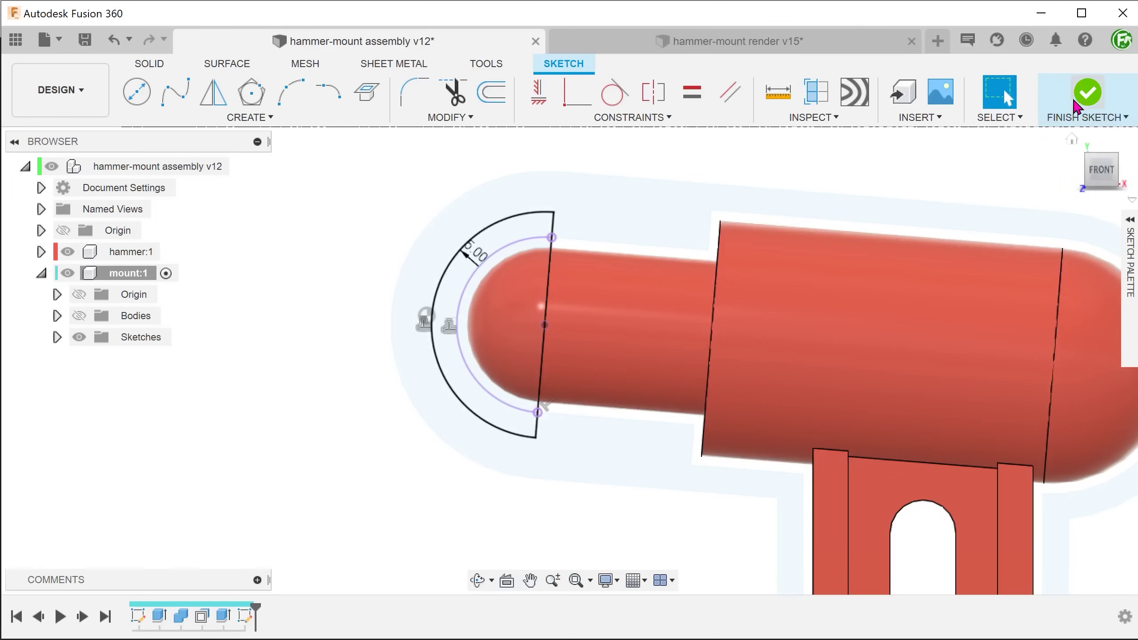
click(1087, 93)
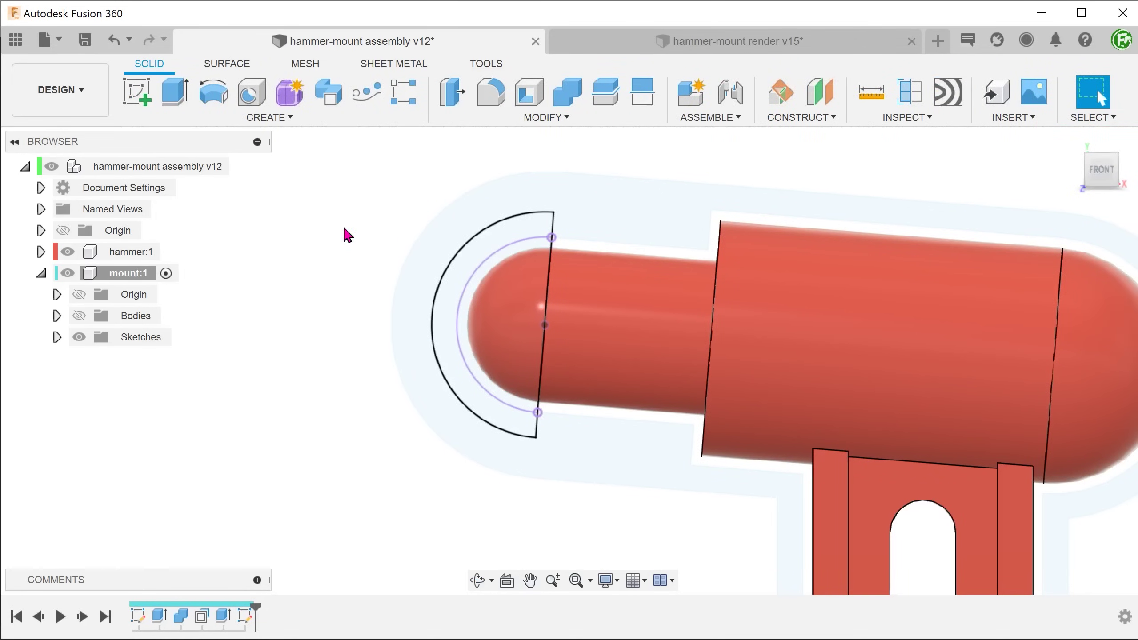
Show the mount bodies and revolve the half-ring 90° about its straight line, joined to the mount
click(84, 315)
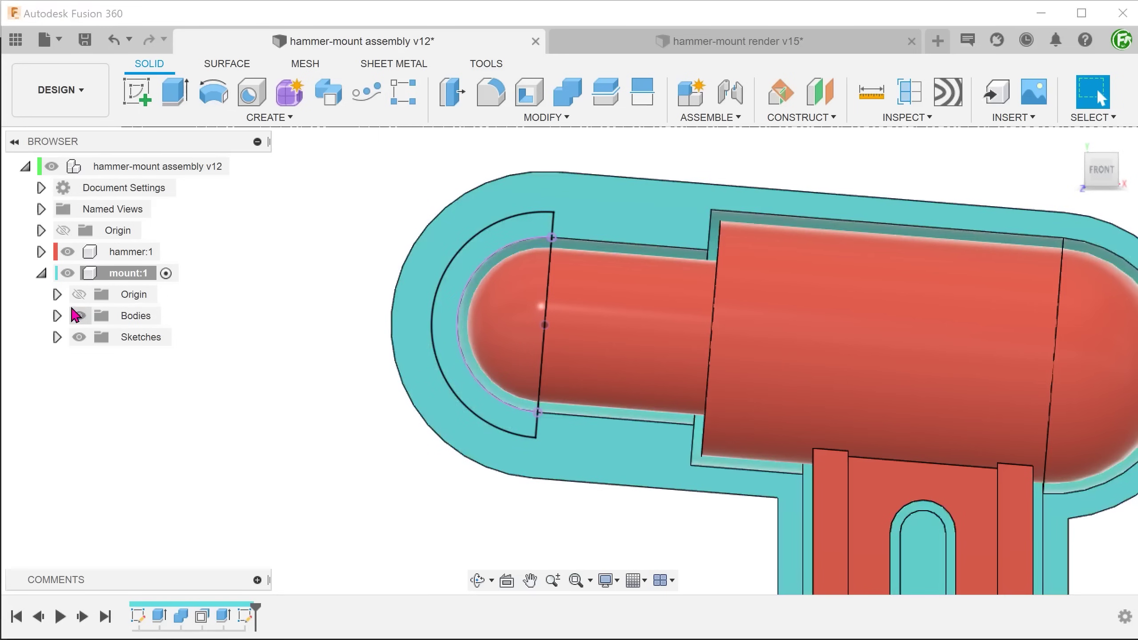
click(41, 273)
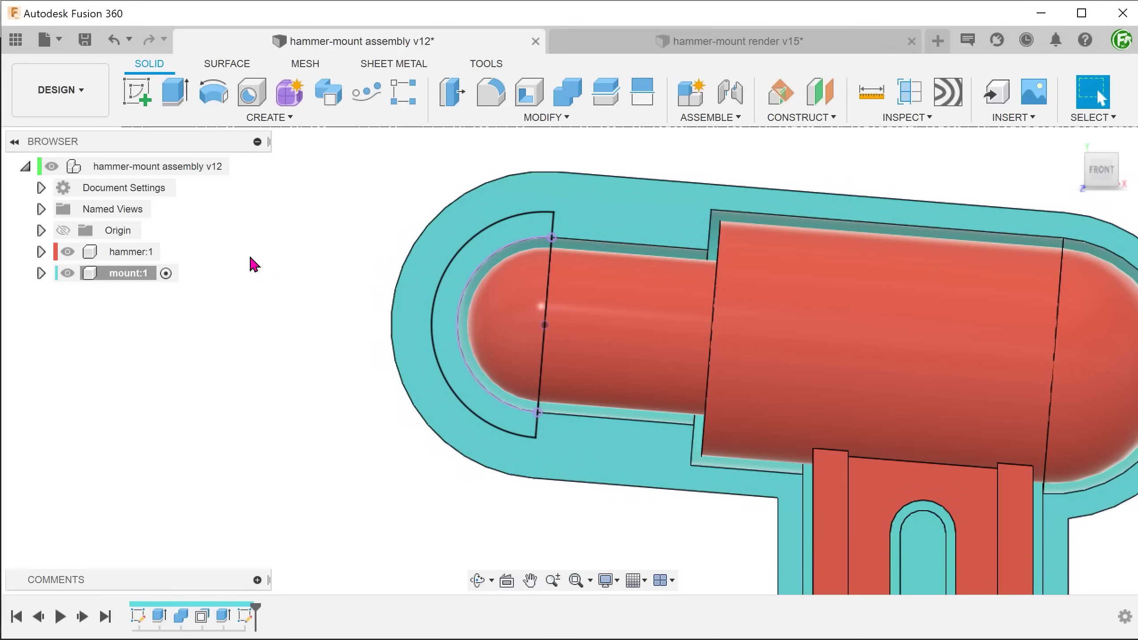
click(215, 106)
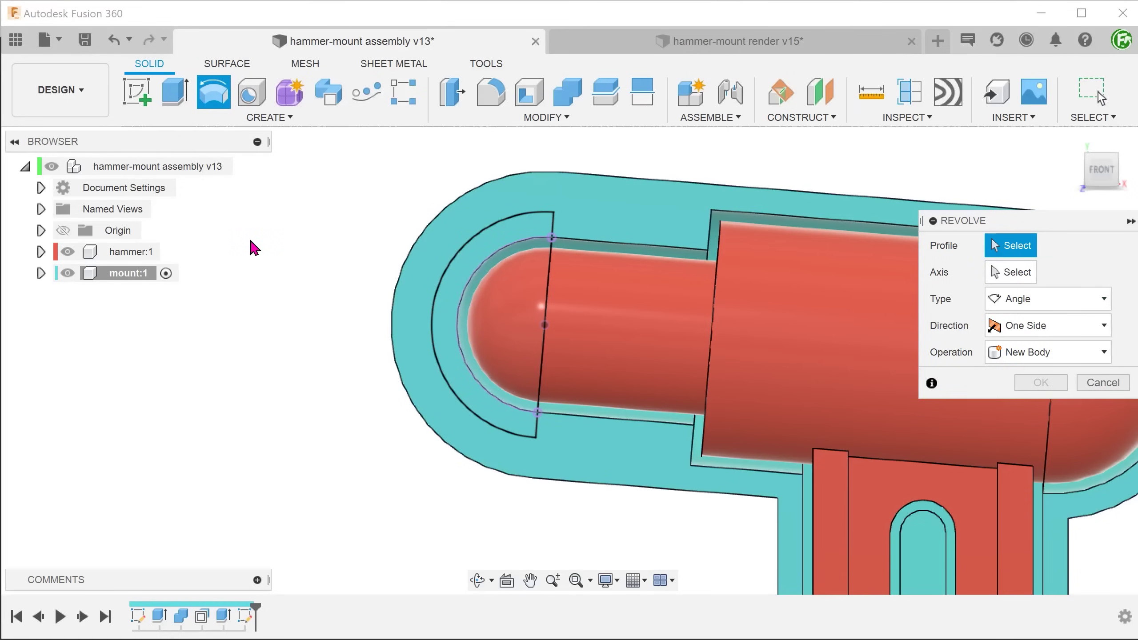
shift+middle_drag(253, 249, 393, 342)
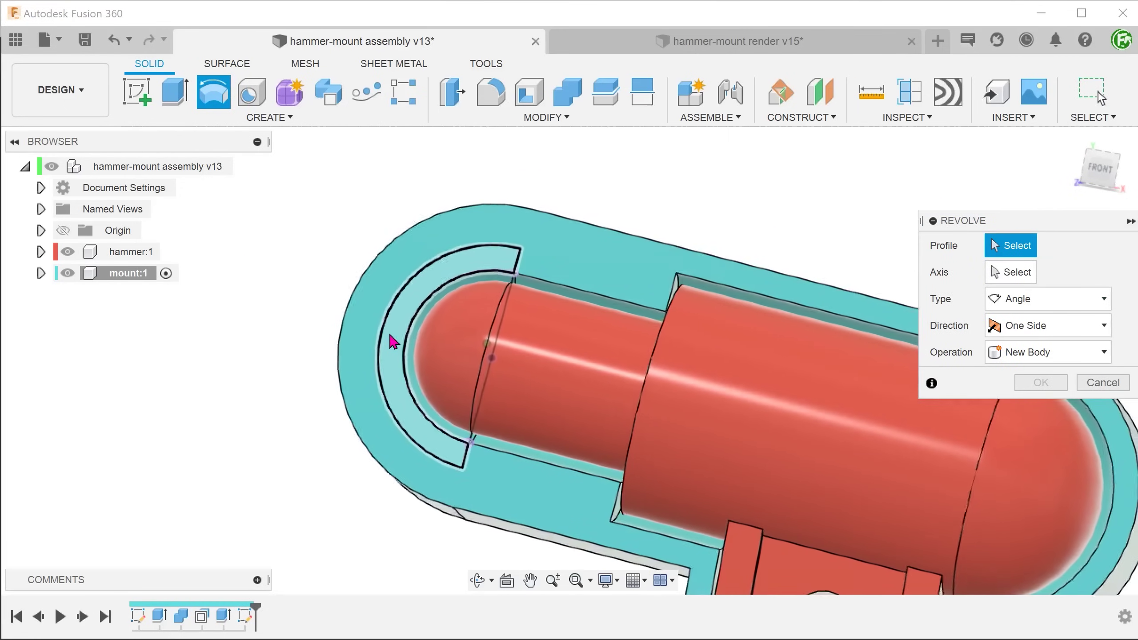
click(390, 335)
click(1008, 275)
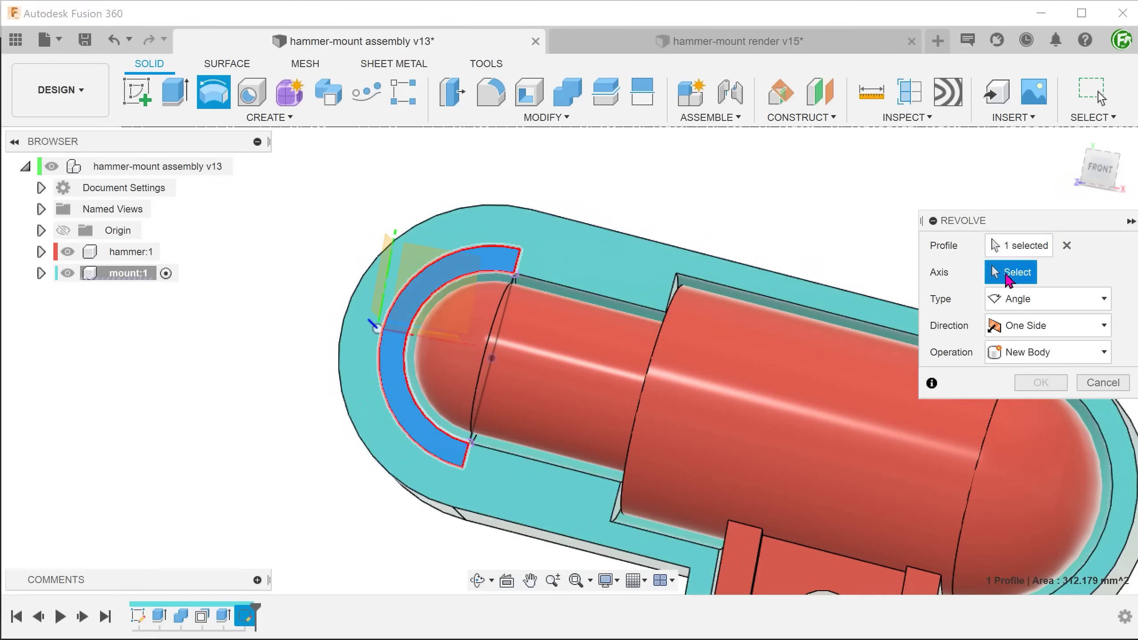
click(472, 437)
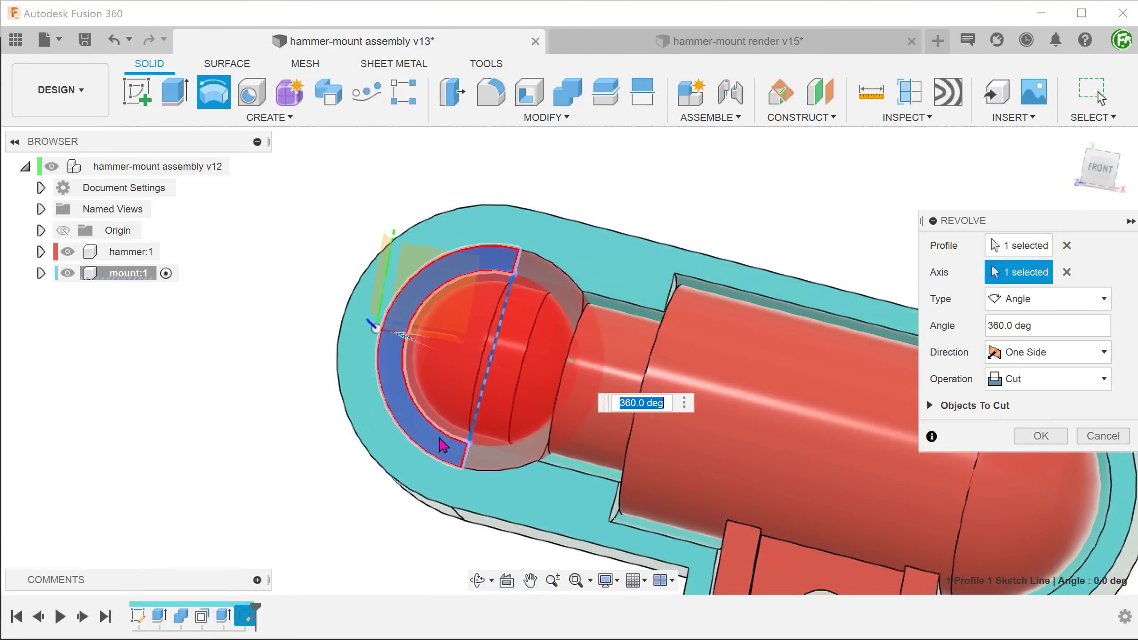
shift+middle_drag(444, 445, 433, 450)
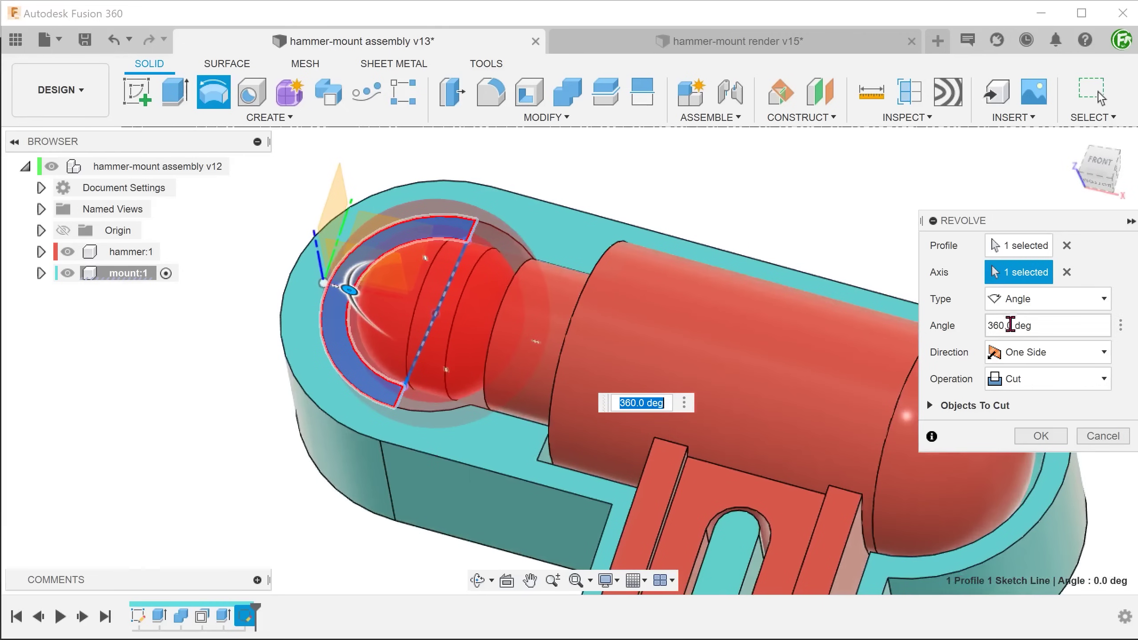
drag(1036, 326, 986, 333)
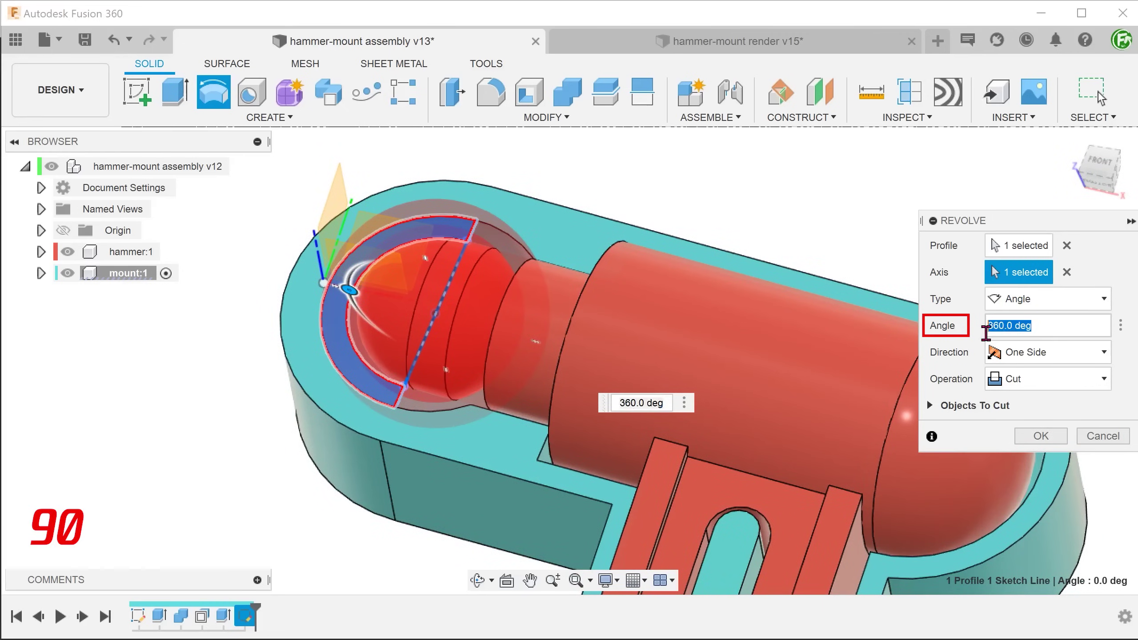
key(Tab)
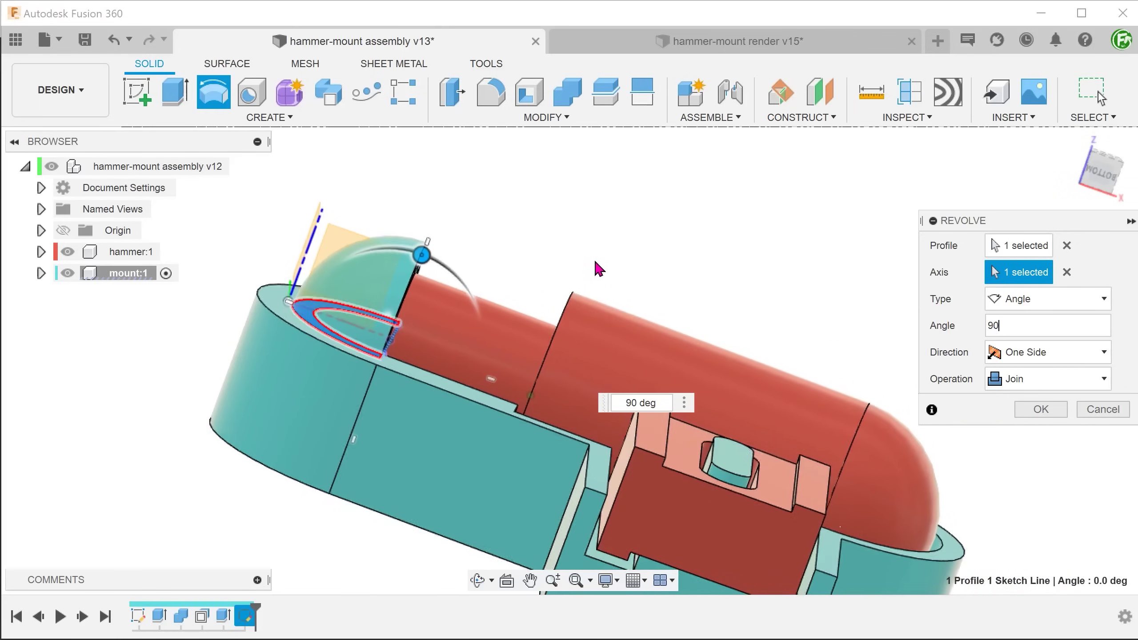
click(1026, 411)
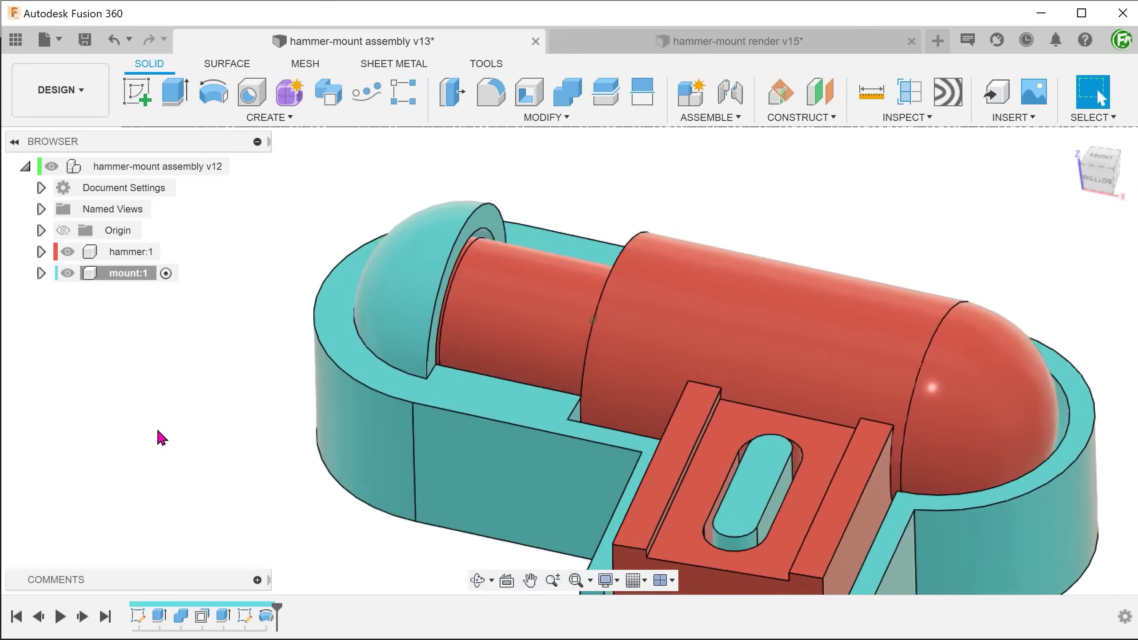
Set the hammer component's opacity to 20%
right_click(130, 252)
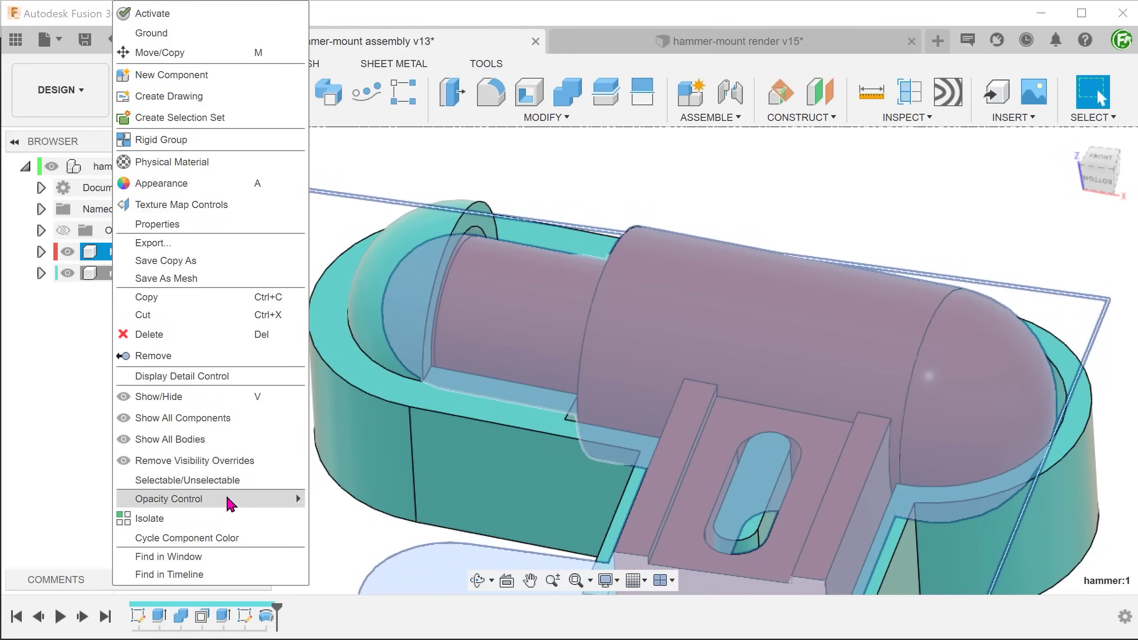
click(371, 437)
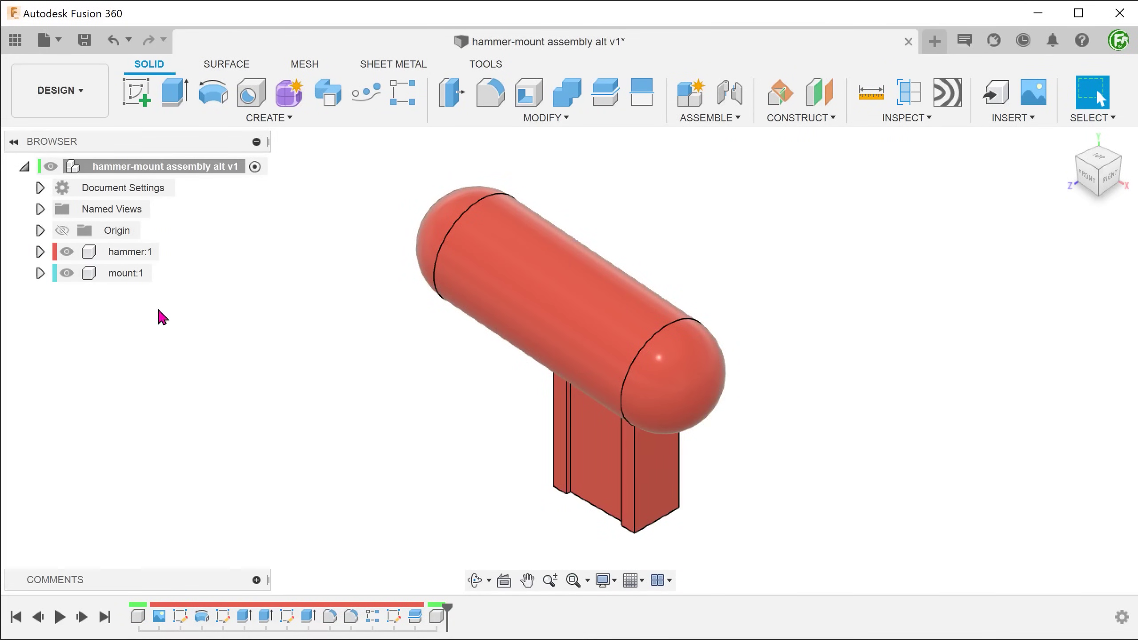
Activate mount:1 and offset all 14 hammer faces 2 mm outward as a new surface
click(41, 273)
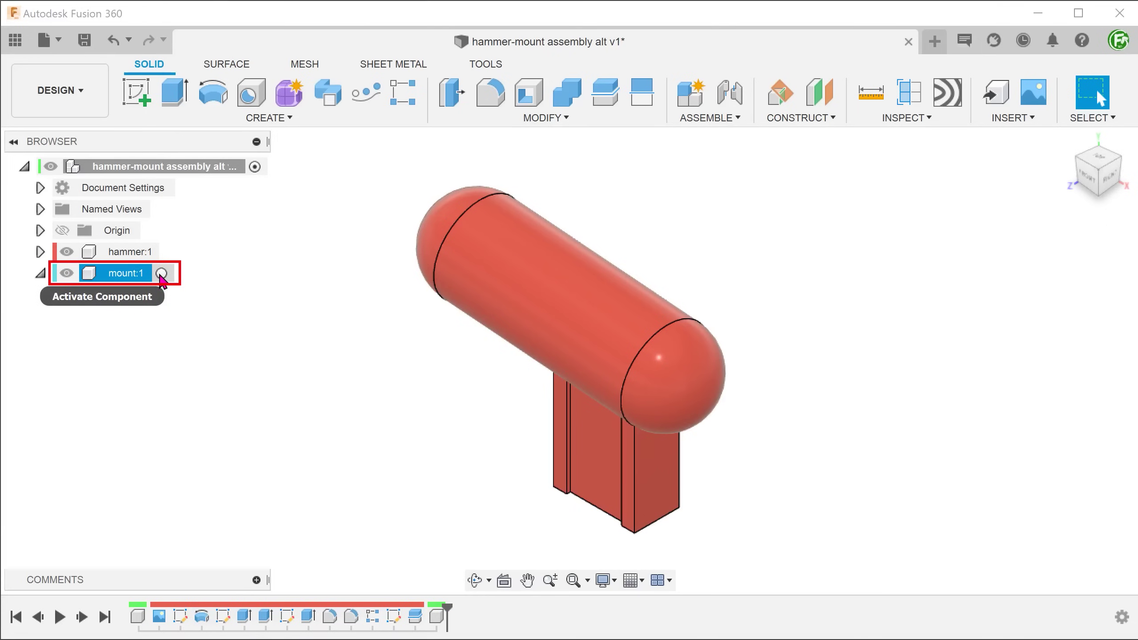
click(161, 273)
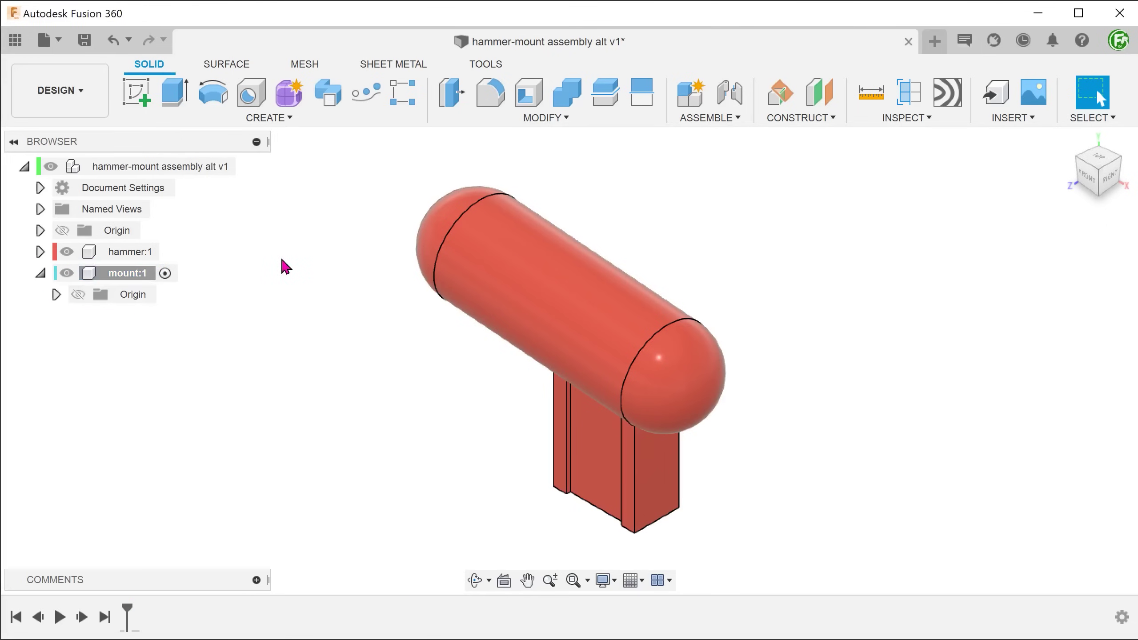
click(242, 69)
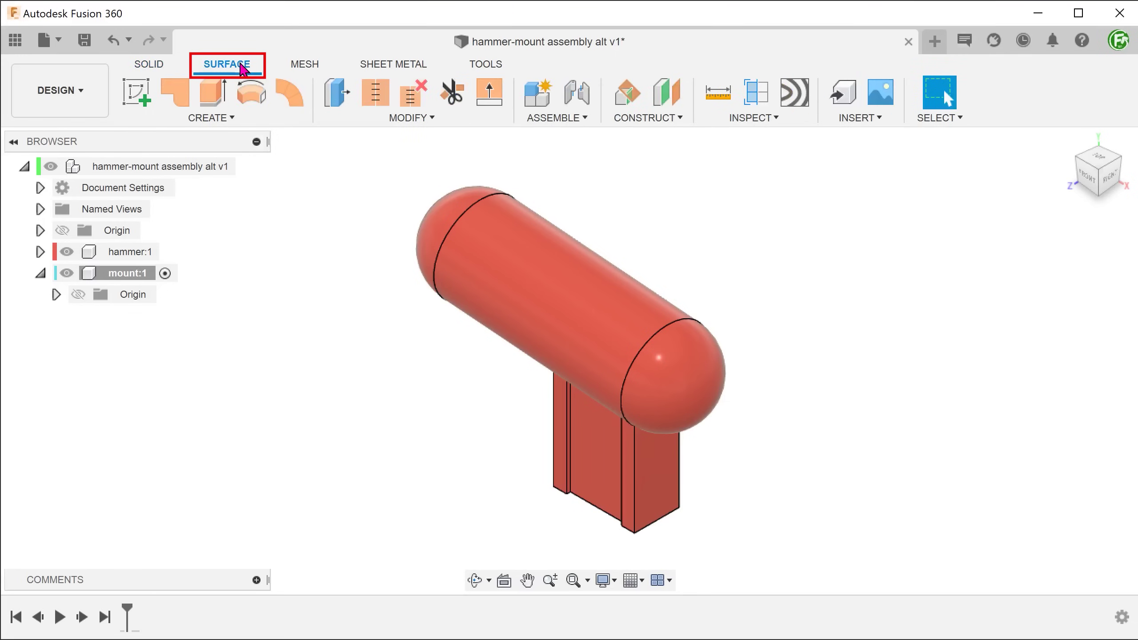
click(220, 118)
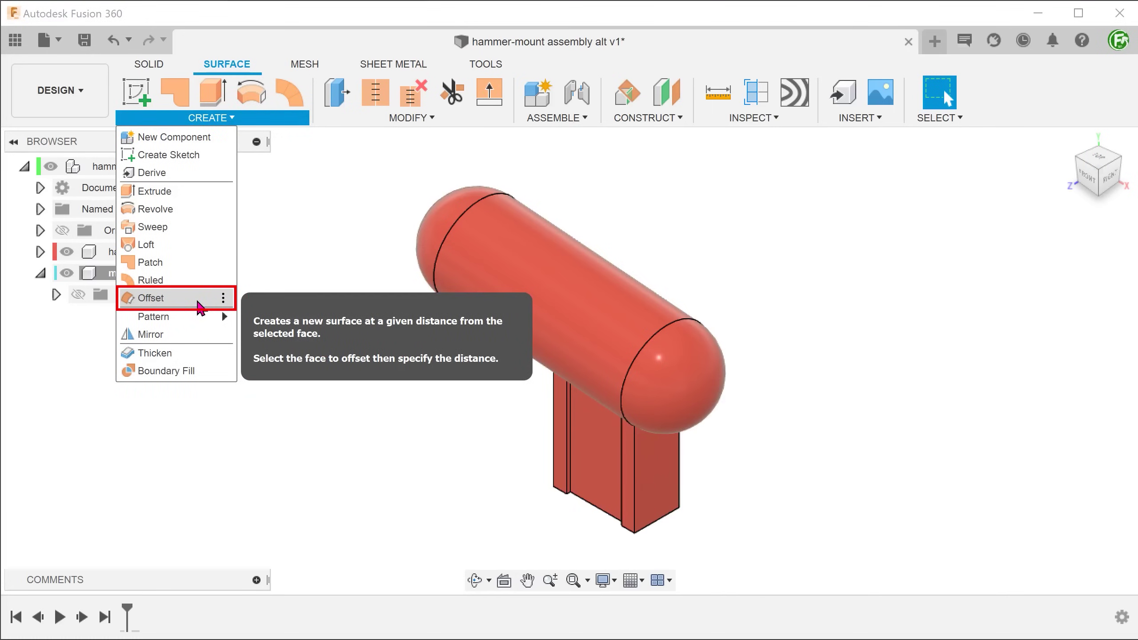
click(201, 307)
drag(353, 159, 782, 564)
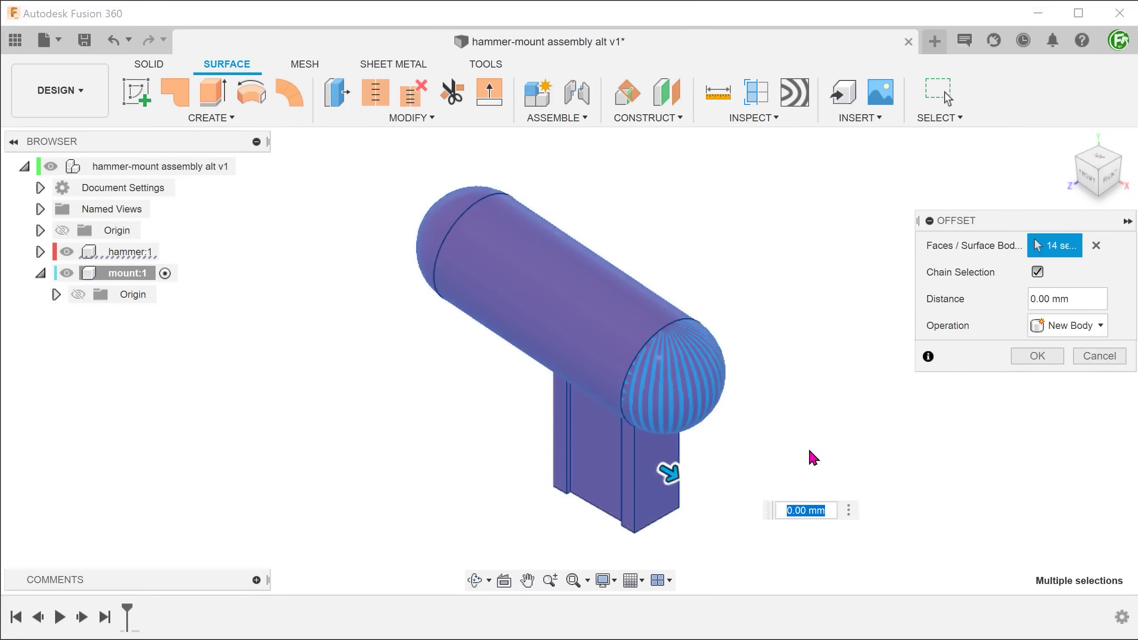
drag(827, 510, 810, 511)
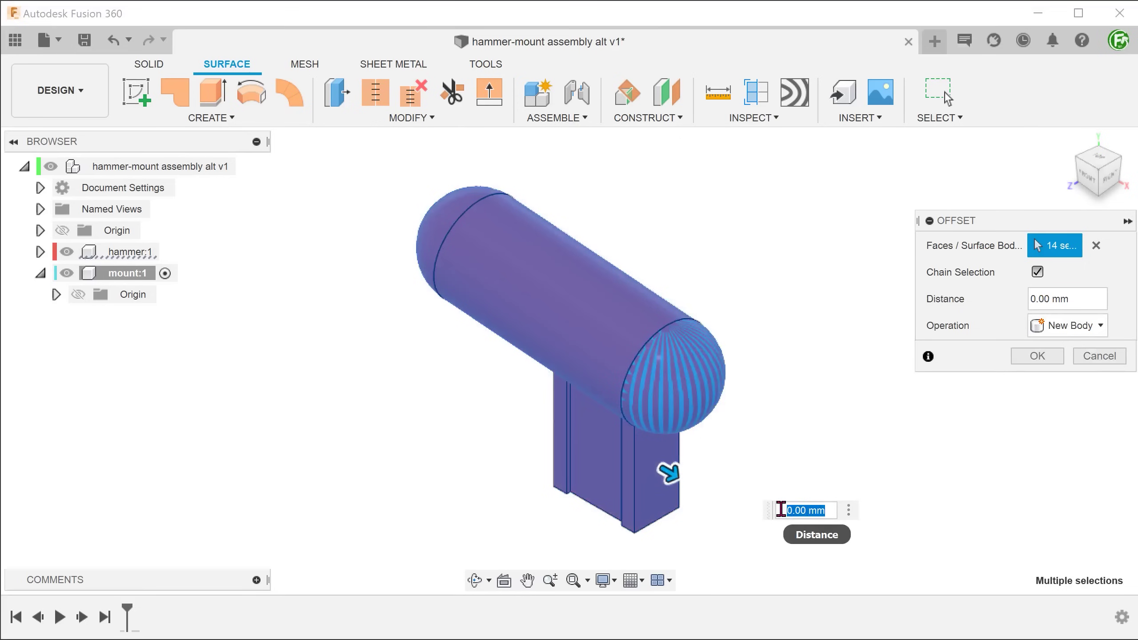
key(Return)
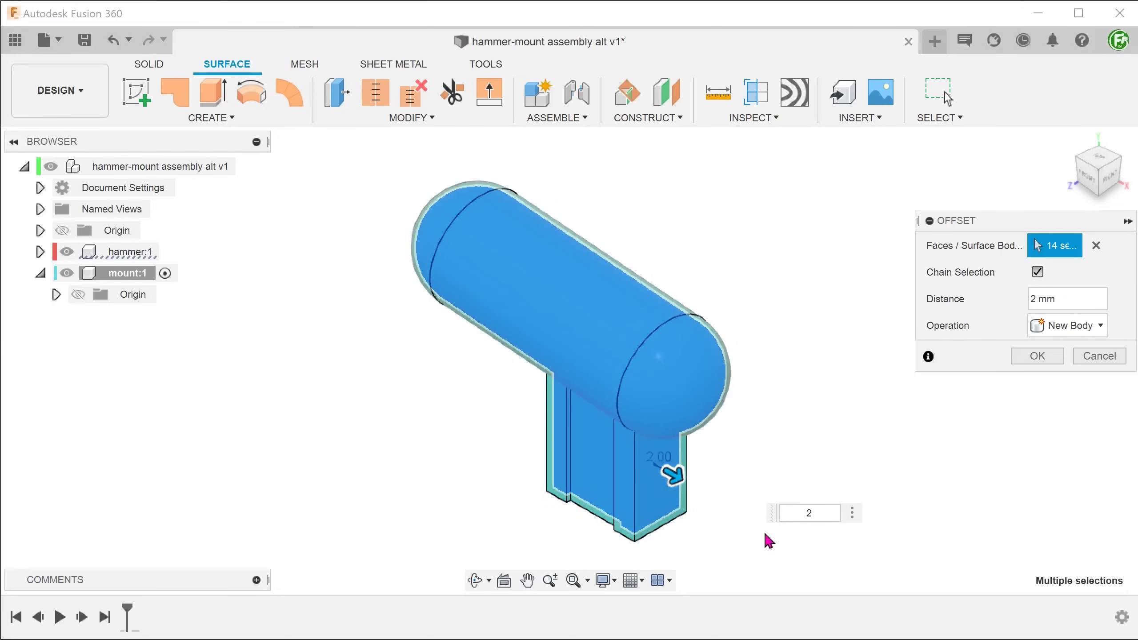
click(1028, 358)
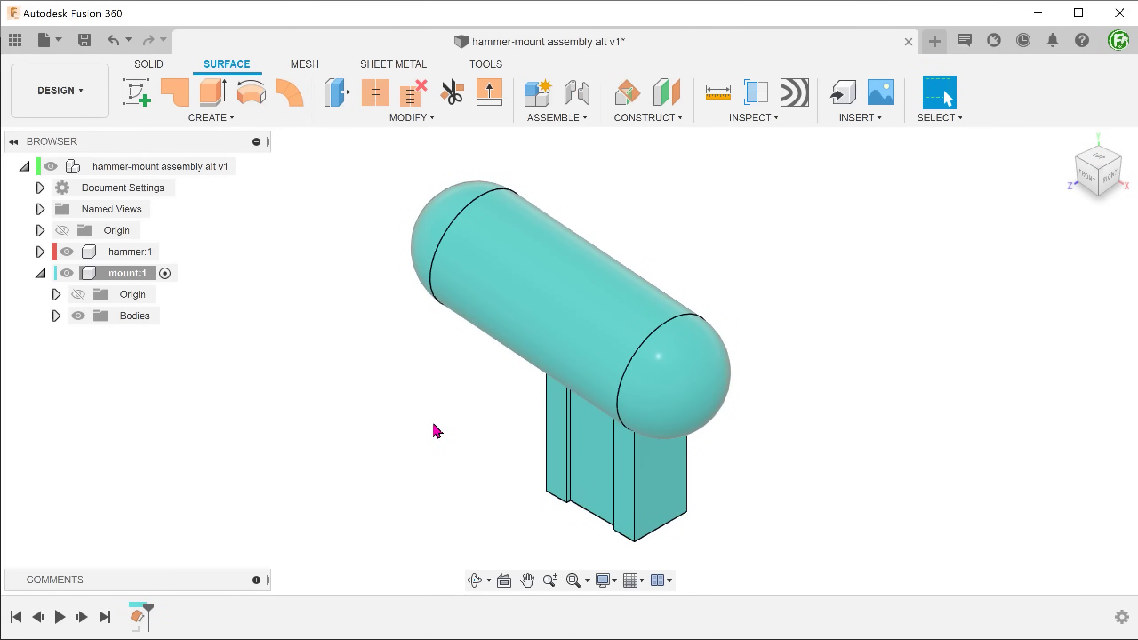
click(756, 92)
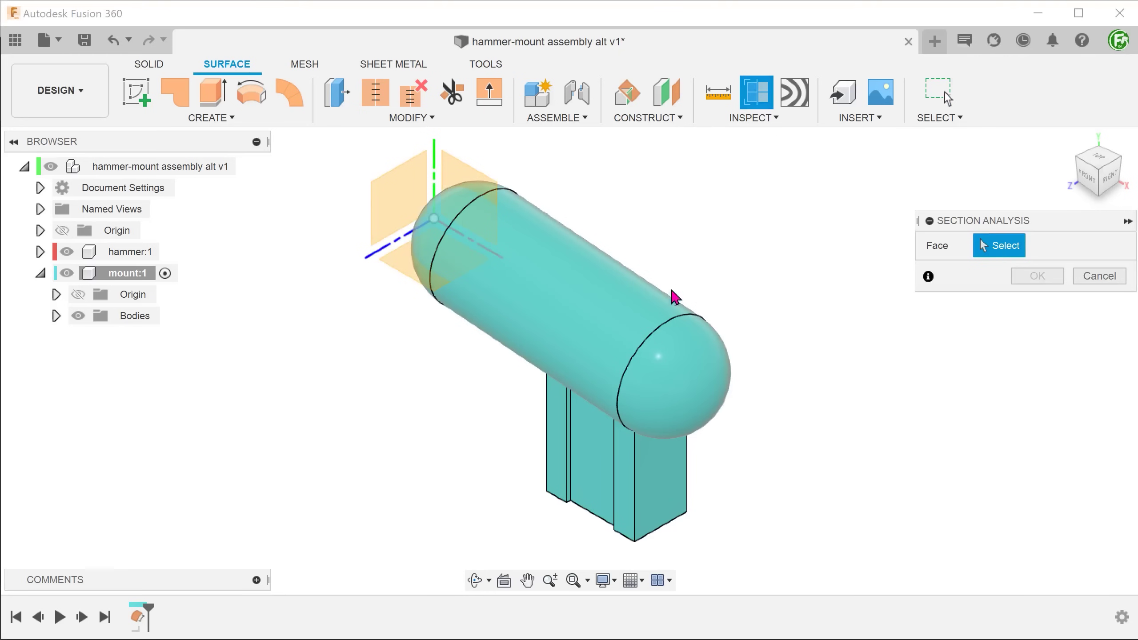
shift+middle_drag(676, 295, 625, 463)
click(630, 470)
mouse_move(646, 475)
mouse_down()
mouse_move(666, 508)
mouse_move(645, 498)
mouse_up()
shift+middle_drag(640, 497, 596, 437)
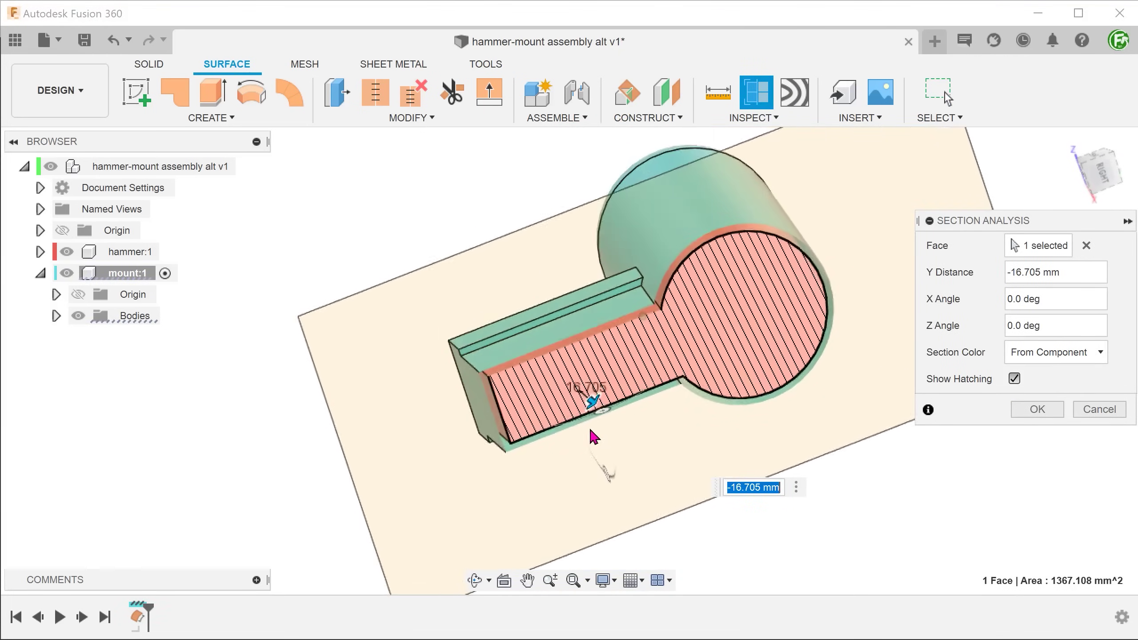
drag(596, 437, 575, 399)
shift+middle_drag(576, 398, 932, 443)
click(1092, 422)
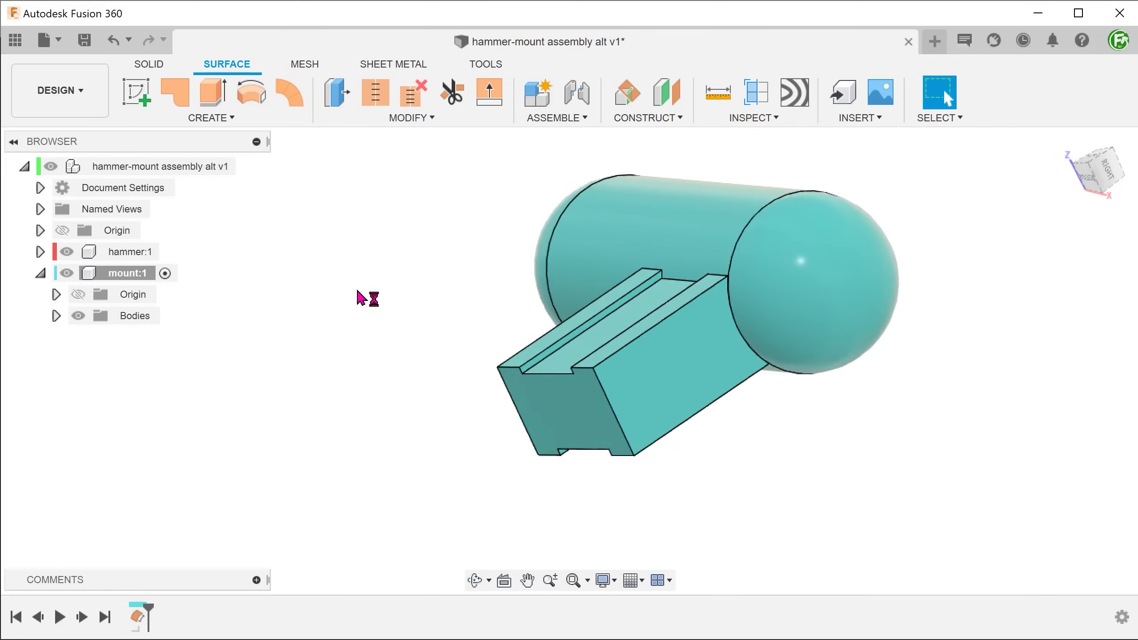
key(F6)
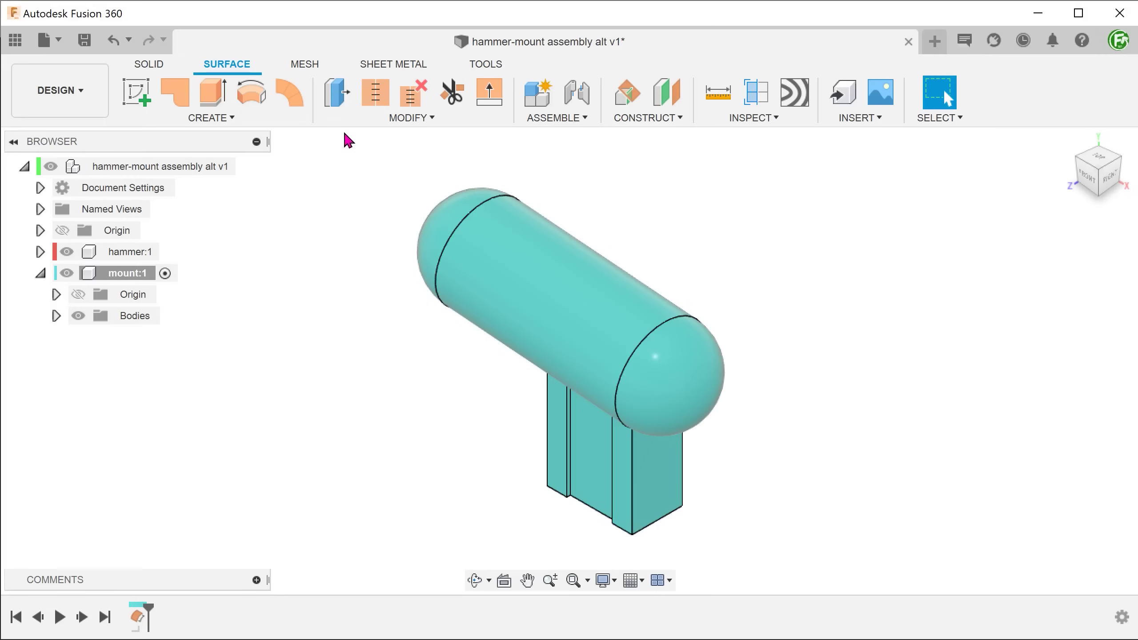
Split the offset mount body in two along the origin plane
click(348, 117)
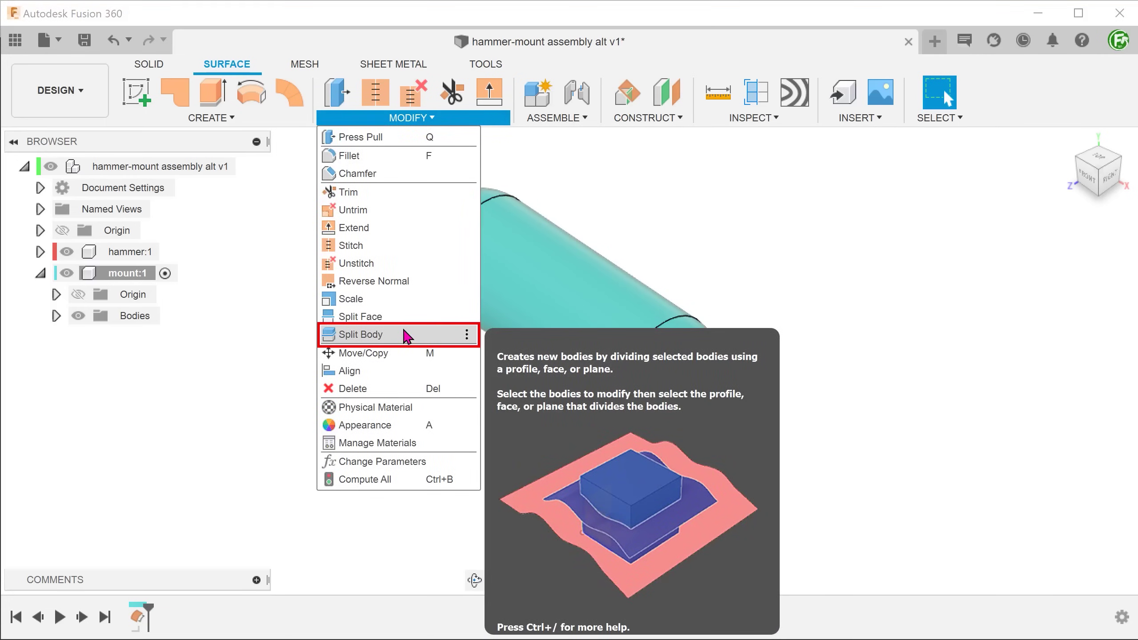
click(406, 335)
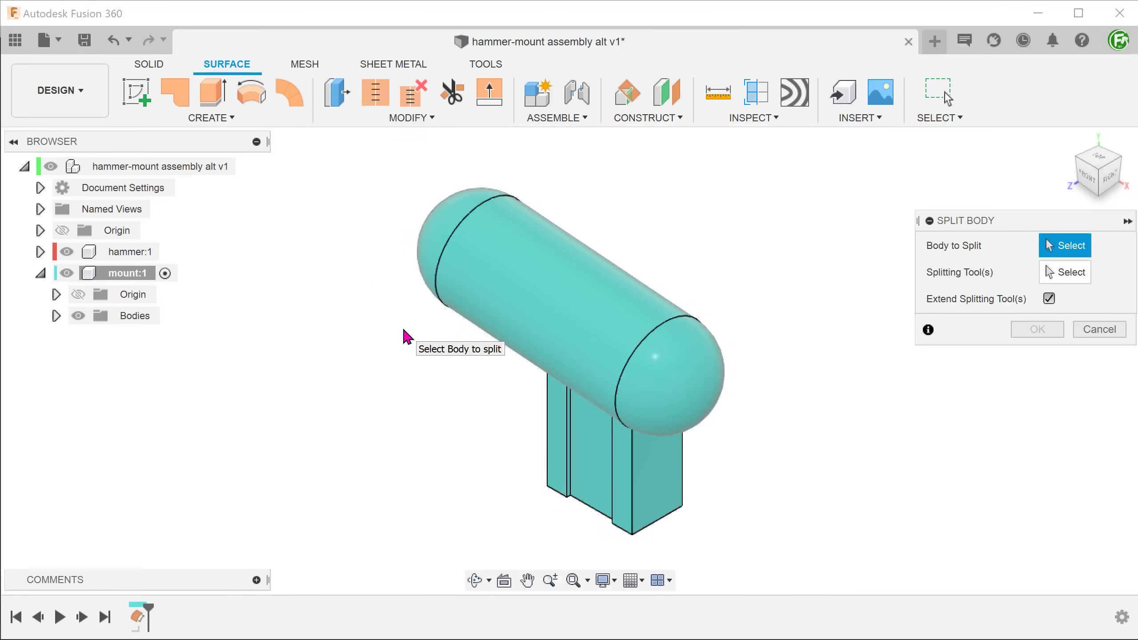
click(517, 298)
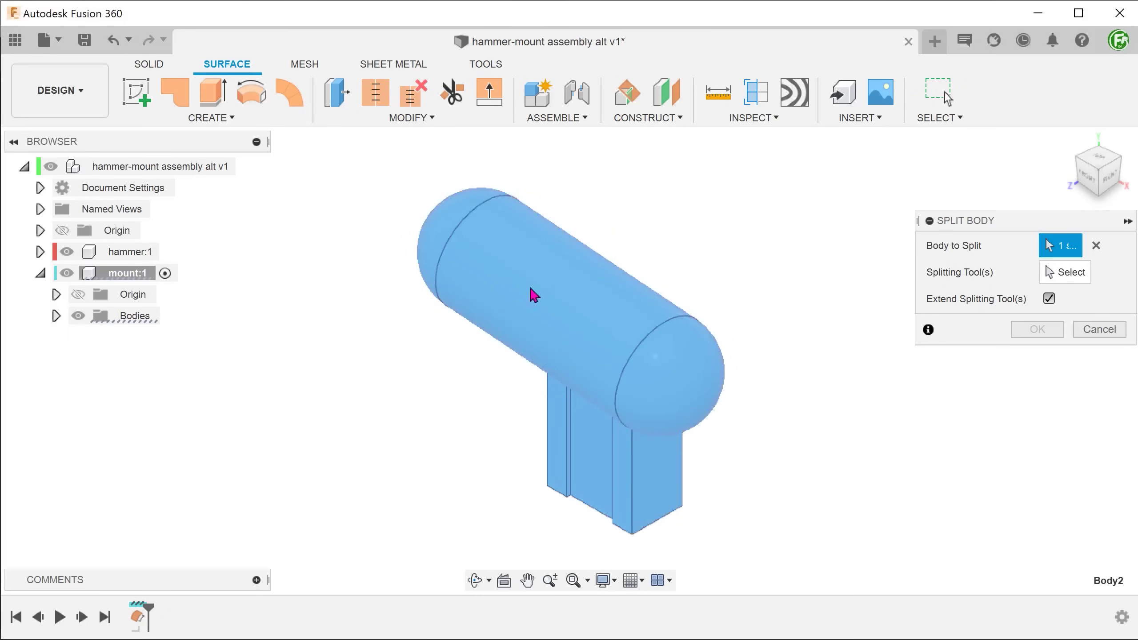
click(1051, 274)
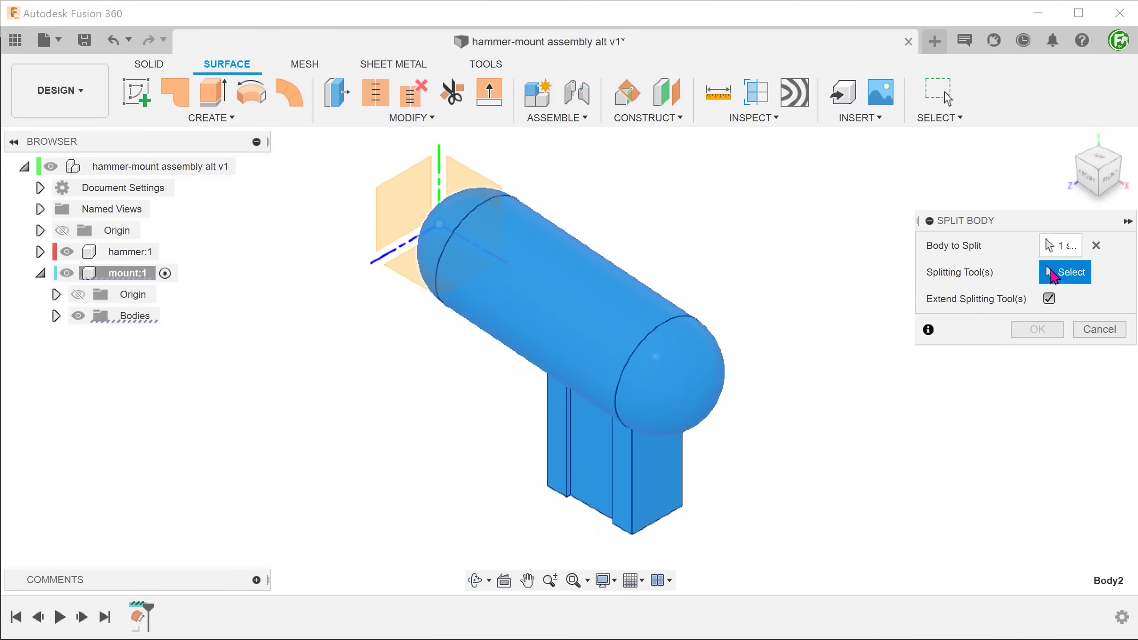
click(465, 172)
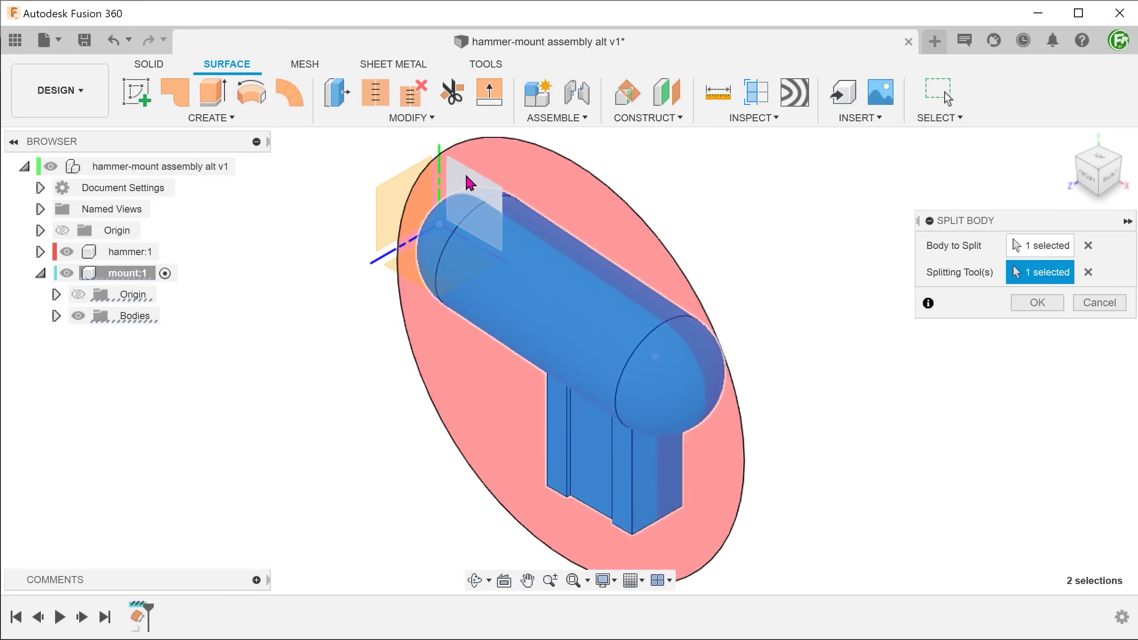
click(1036, 303)
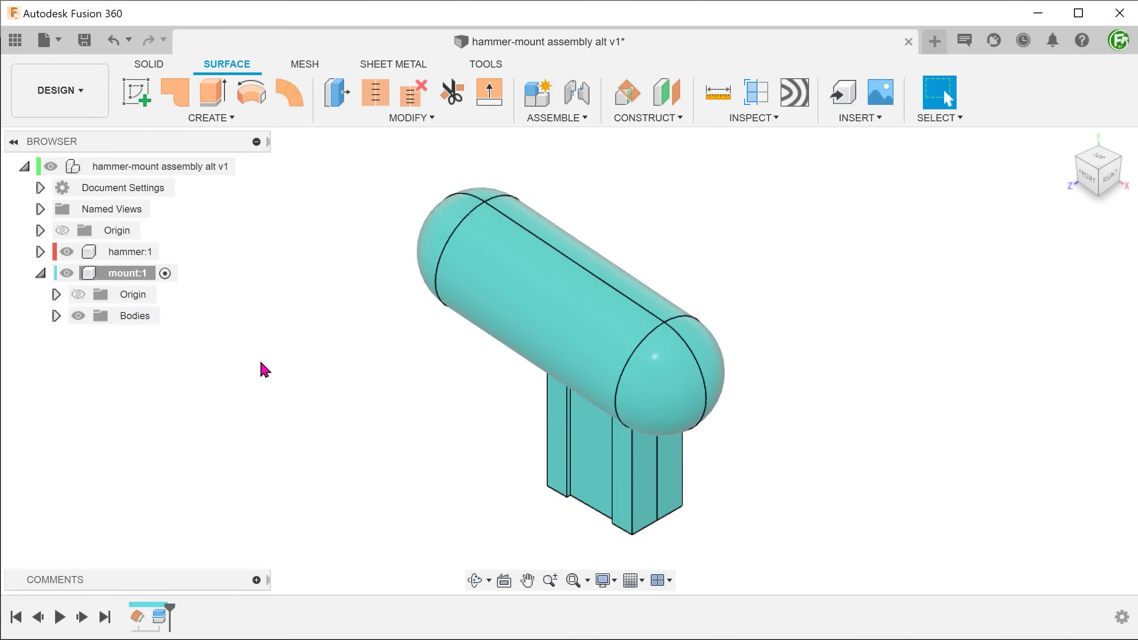
Remove the Body3 half from mount:1
click(56, 316)
click(152, 358)
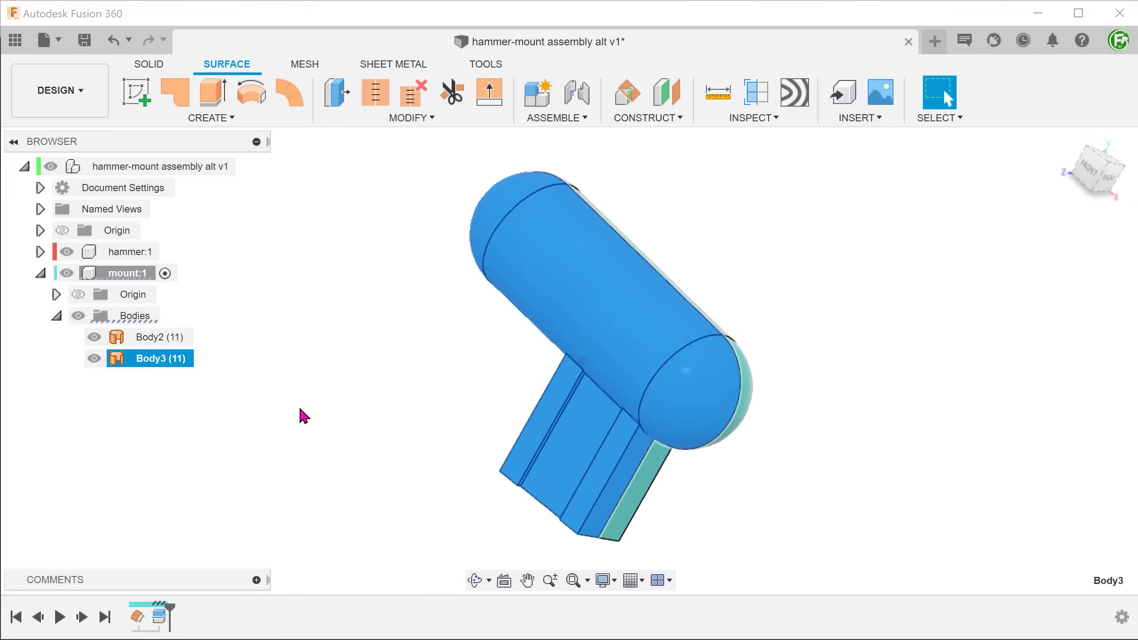
right_click(182, 368)
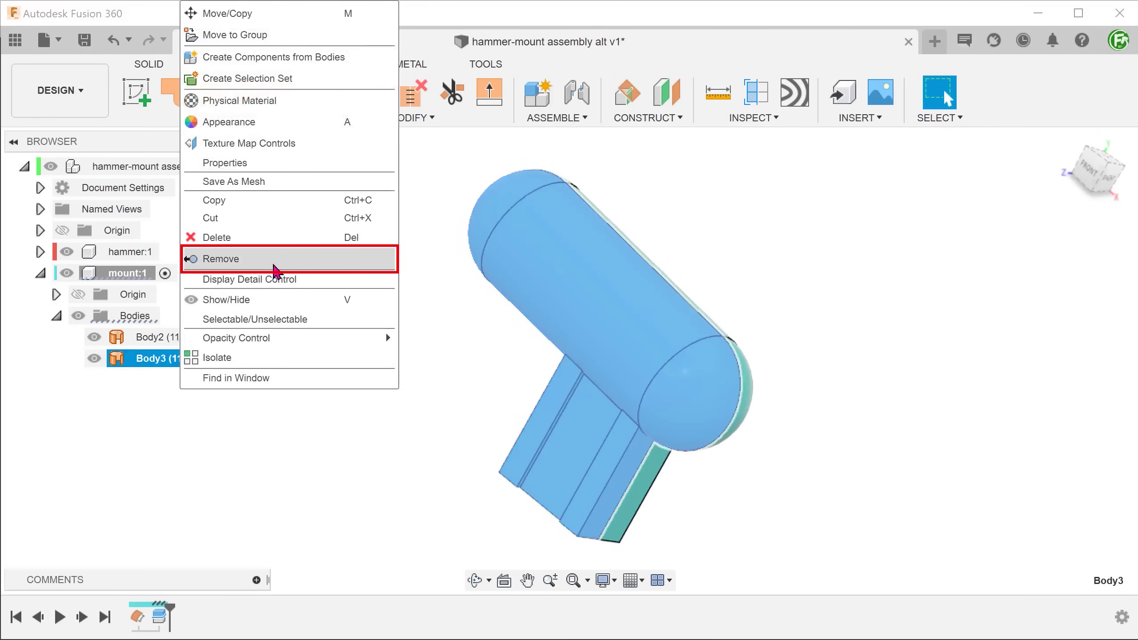
click(273, 266)
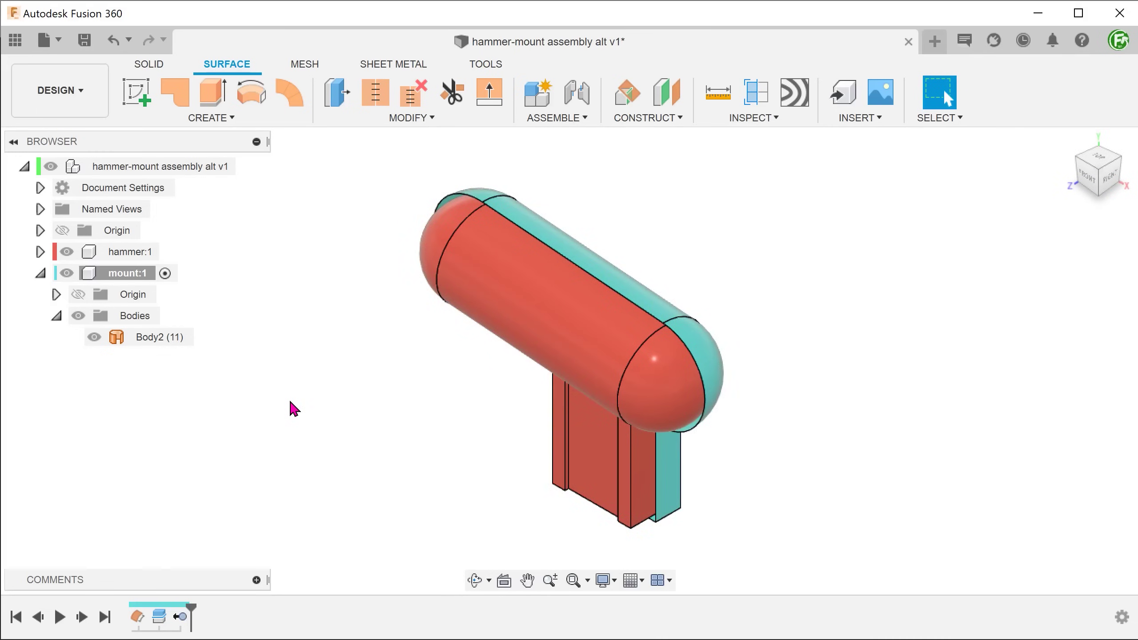
Thicken the Body2 half surface by 4 mm into a solid half-shell
click(210, 117)
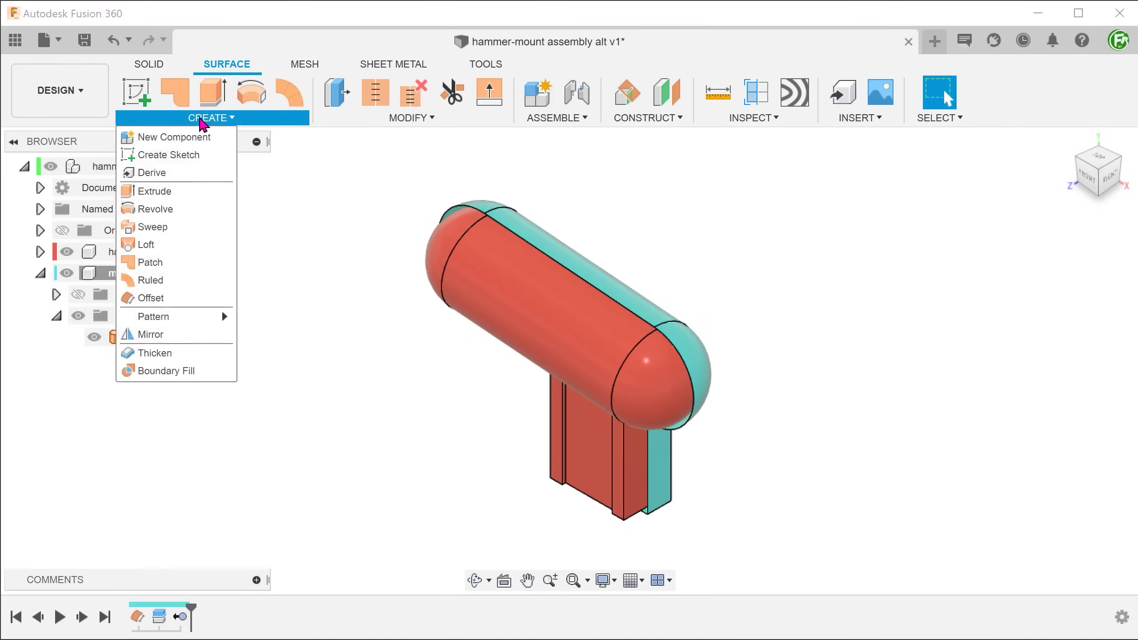
click(205, 357)
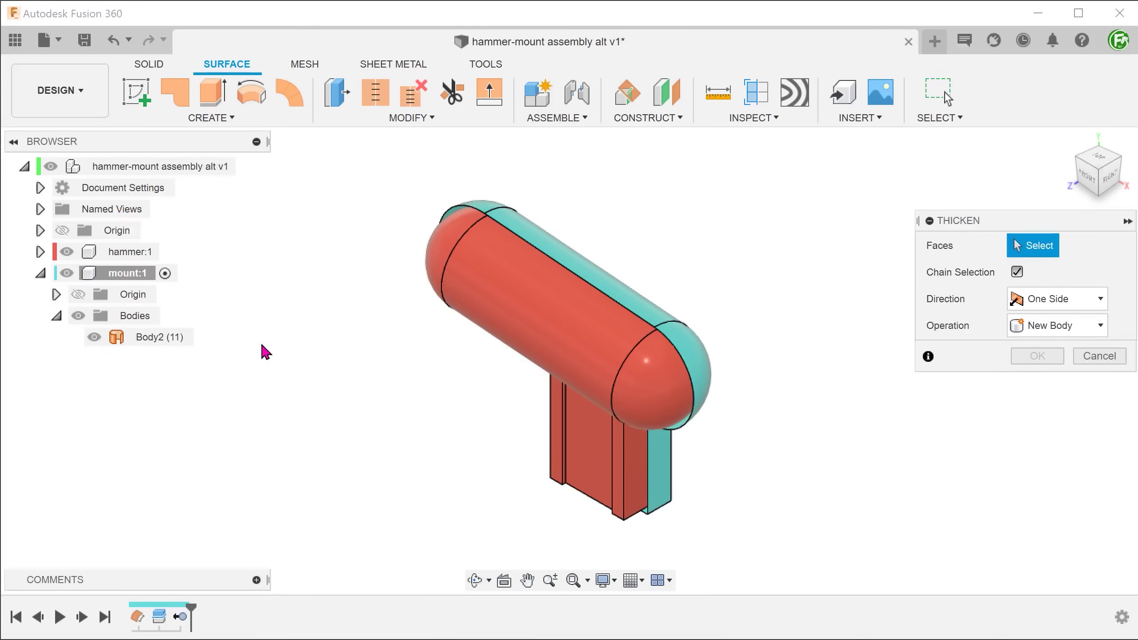
click(187, 340)
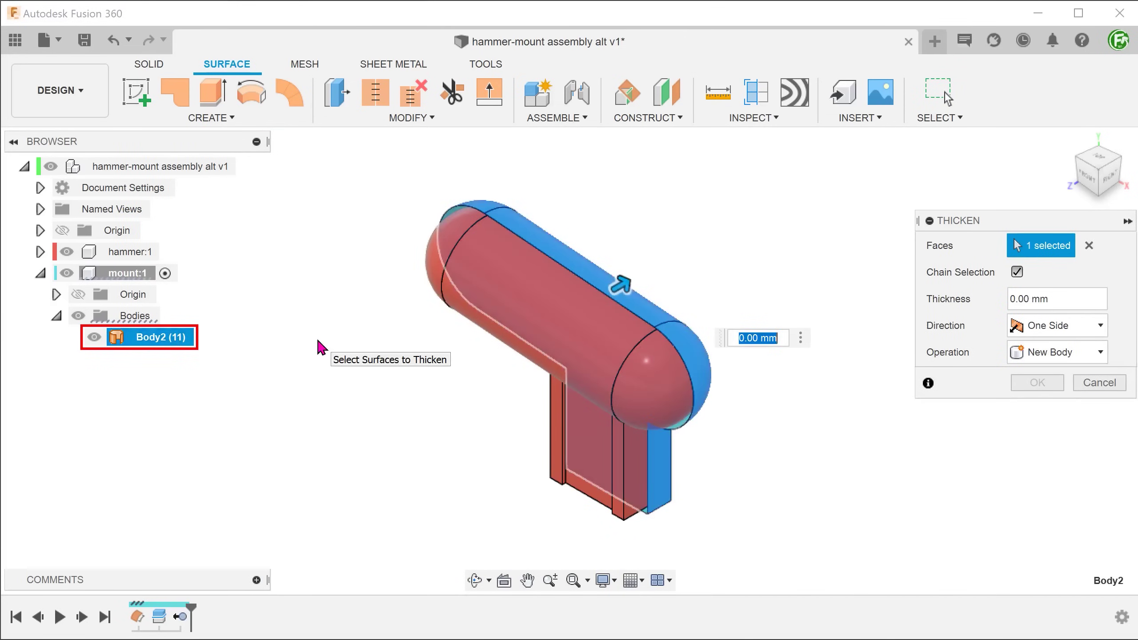
shift+middle_drag(322, 348, 400, 389)
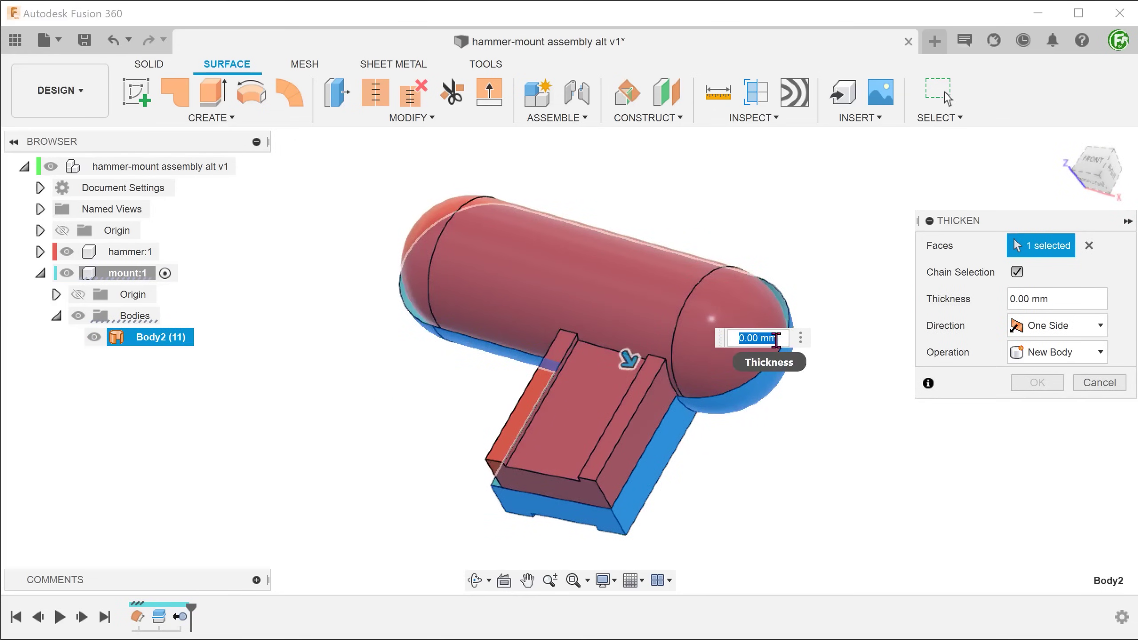
key(Return)
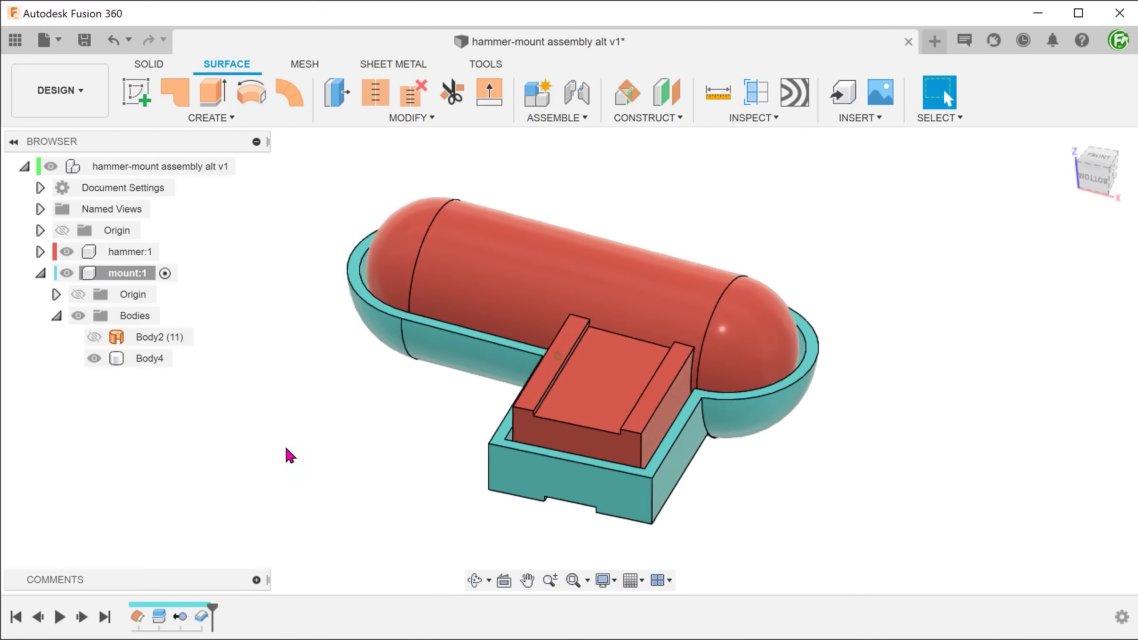
Inspect the new shell with a section plane at -32.652 mm, then close it without keeping it
click(757, 100)
drag(704, 460, 553, 453)
key(Escape)
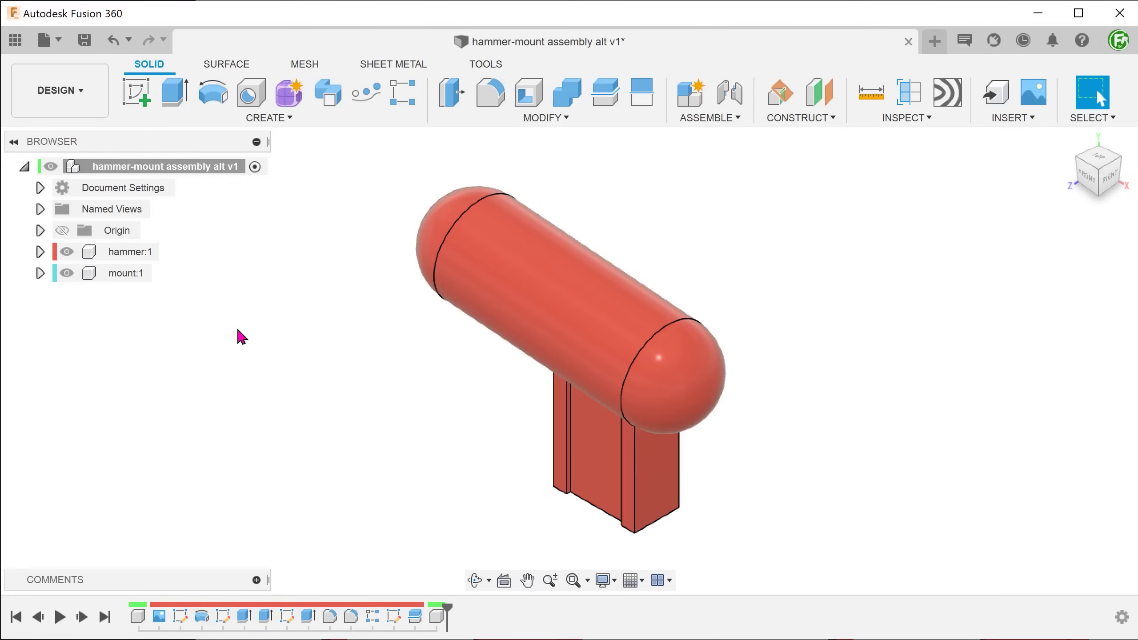
Activate mount and Boundary Fill the cell around the hammer, using the hammer as tool, into a new body
click(162, 273)
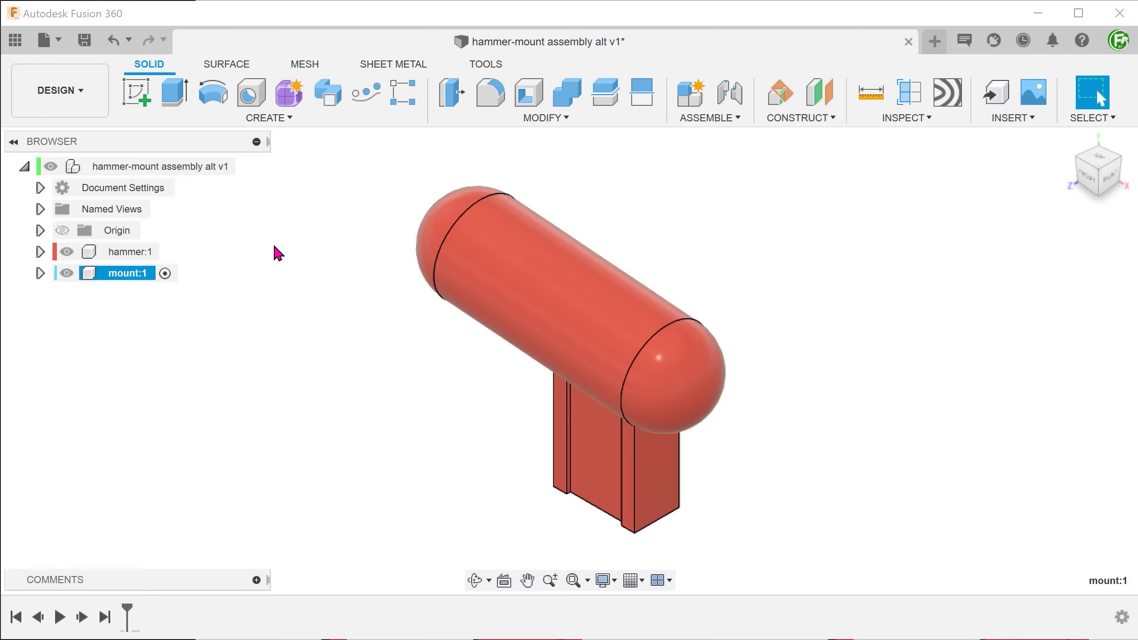
click(291, 118)
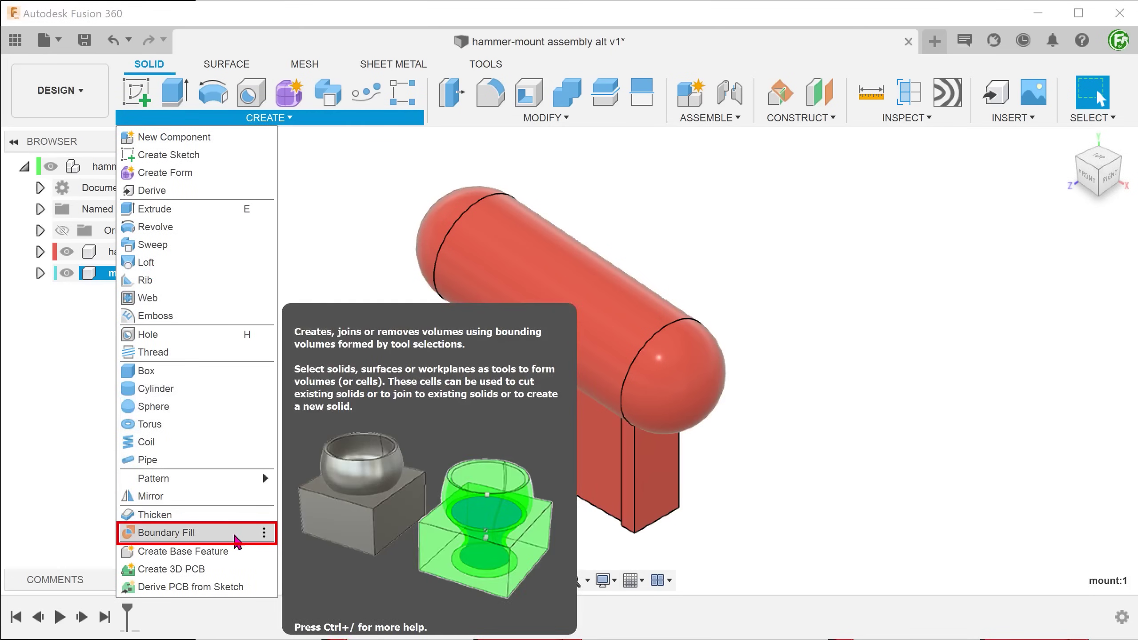
click(234, 533)
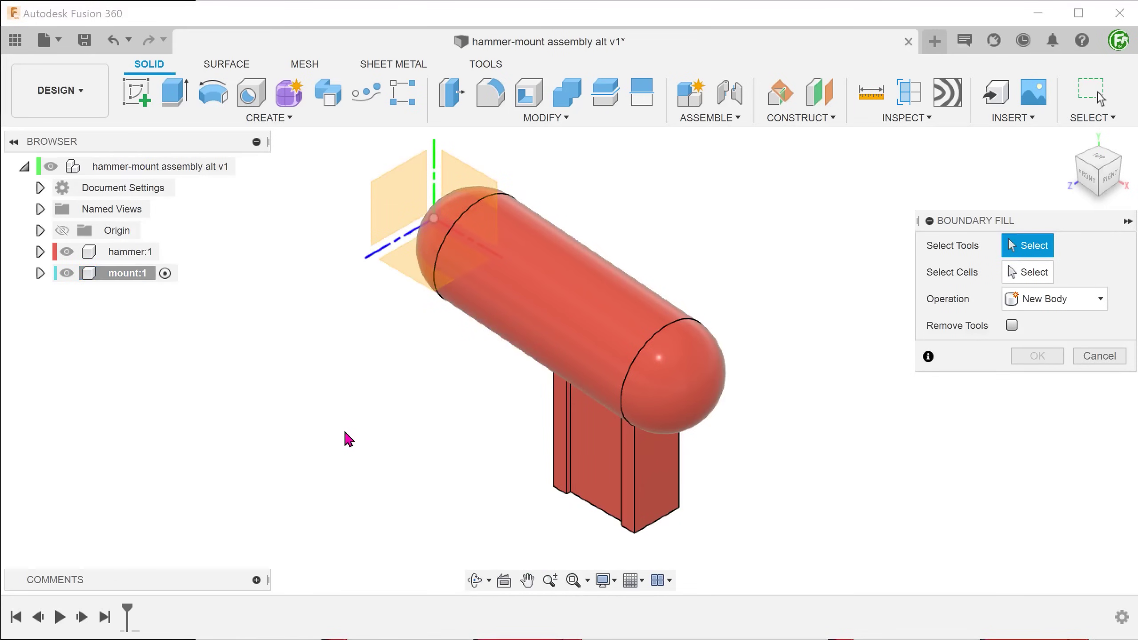
click(543, 293)
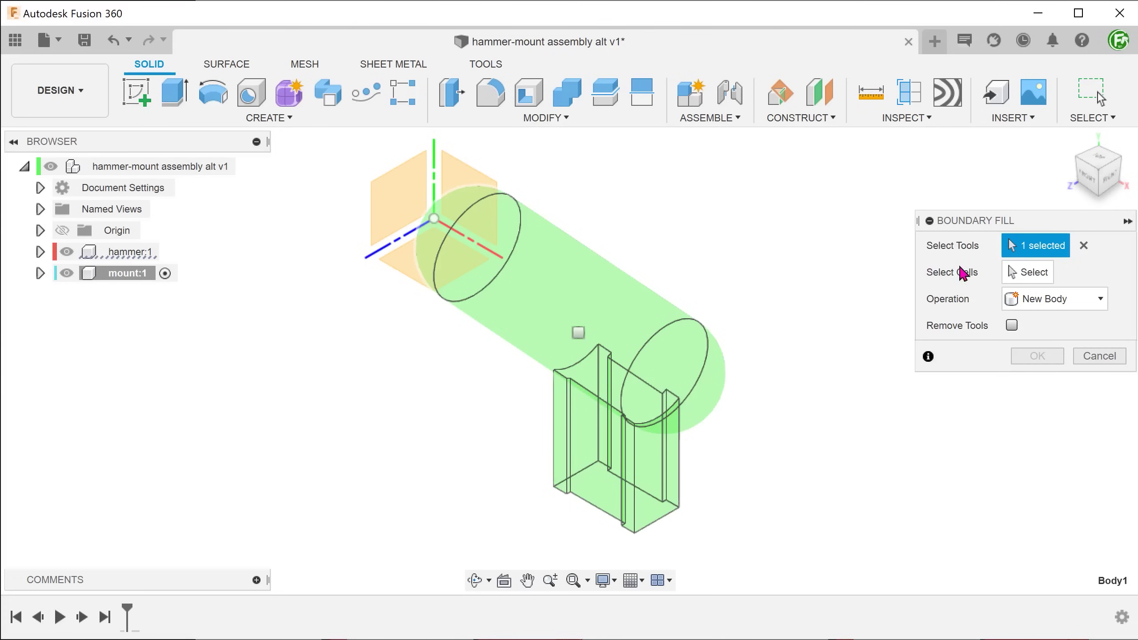
click(1028, 274)
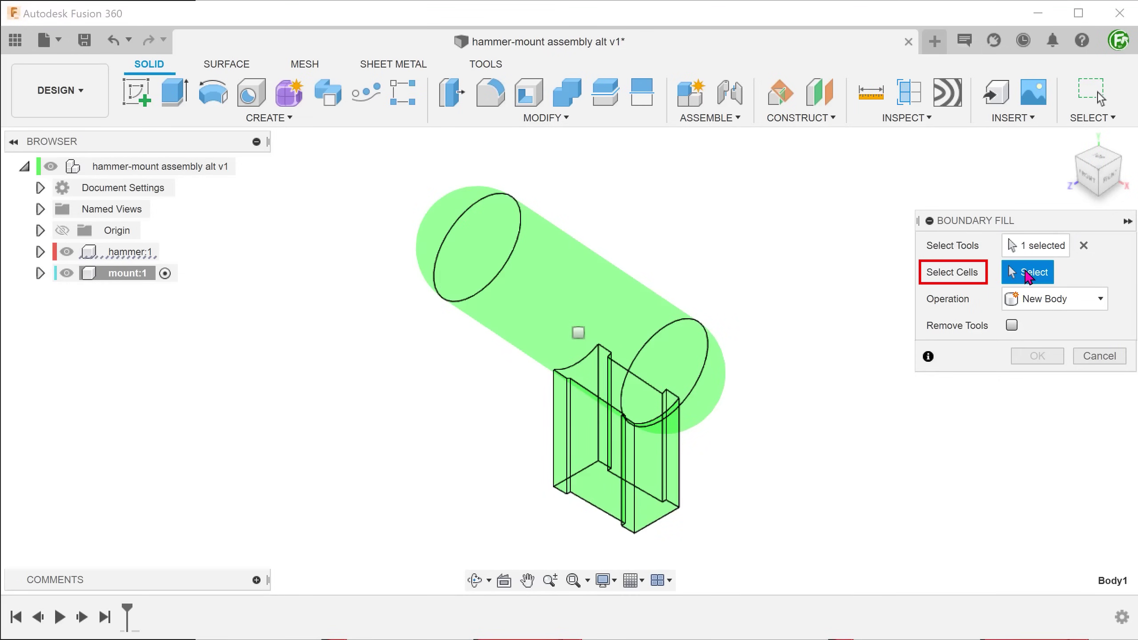
click(578, 333)
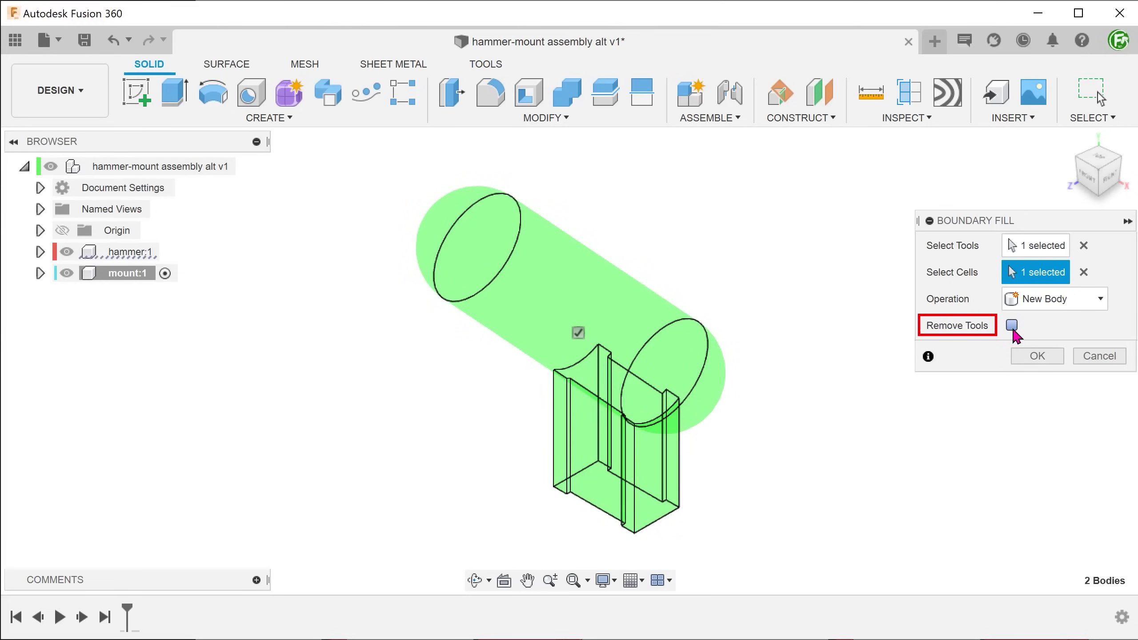
click(1030, 358)
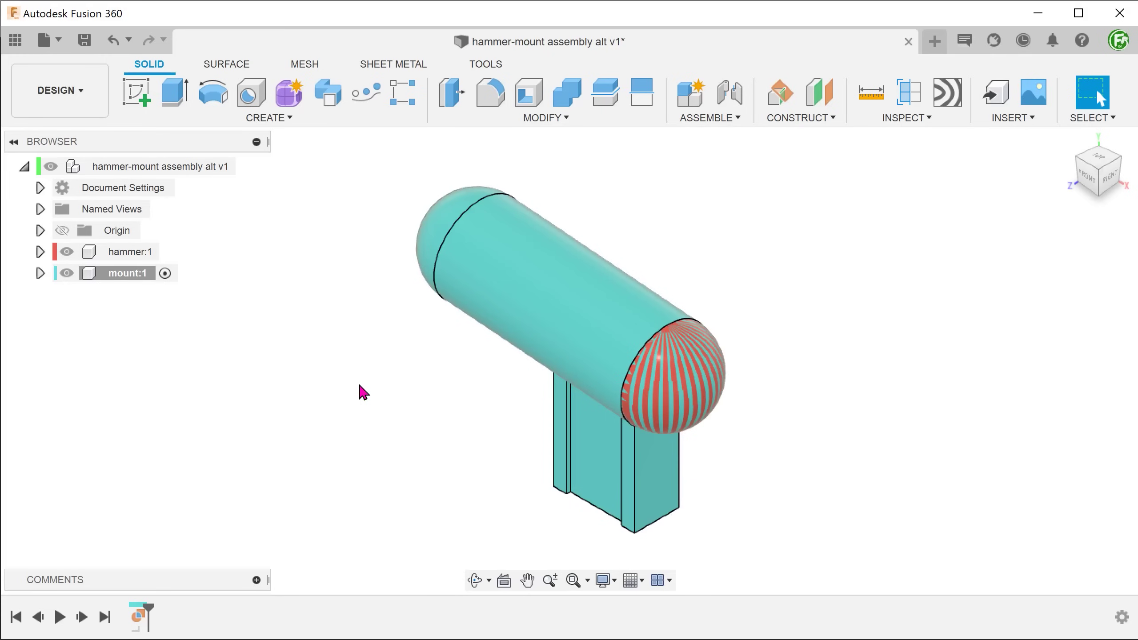
Hide hammer:1 and shell Body5 with a 4 mm thickness in the Outside direction
click(130, 252)
click(67, 252)
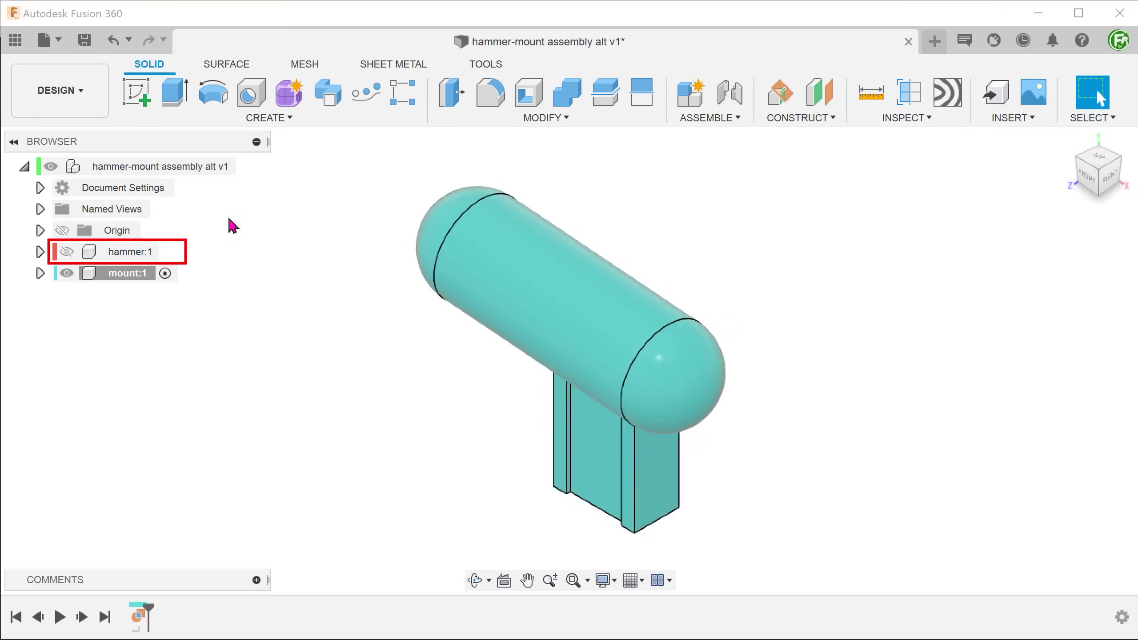
click(467, 121)
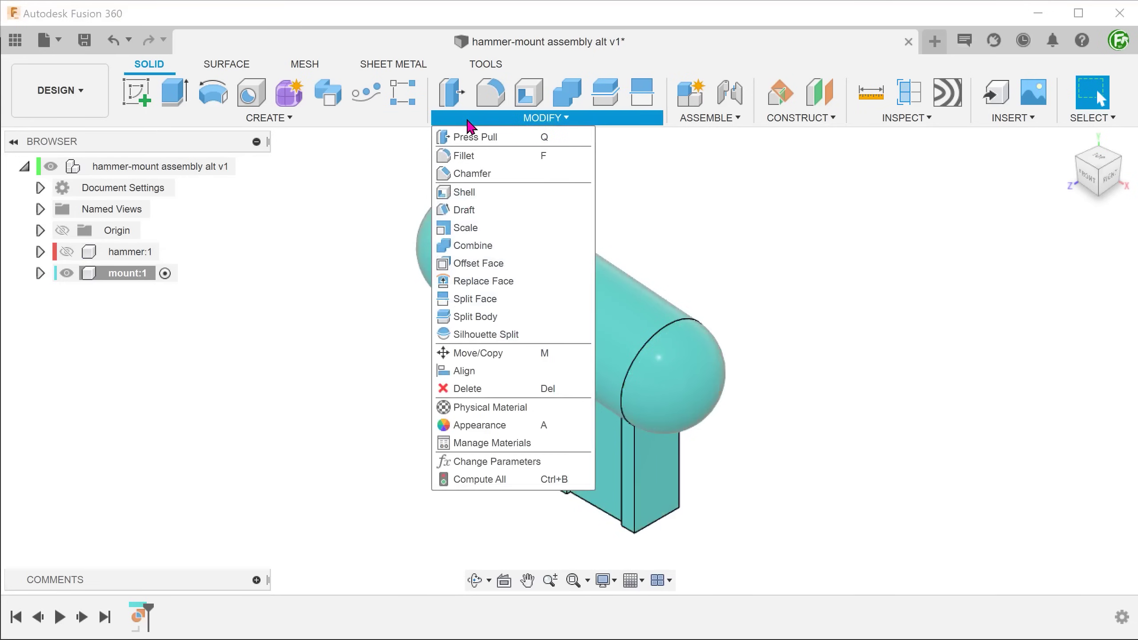
click(532, 196)
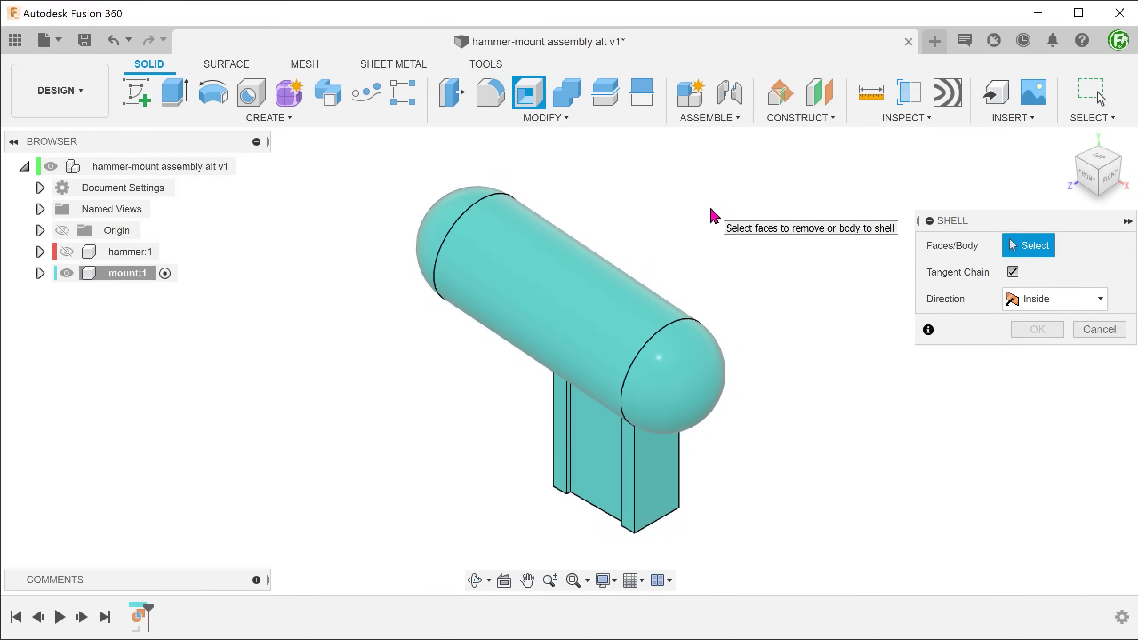
click(40, 273)
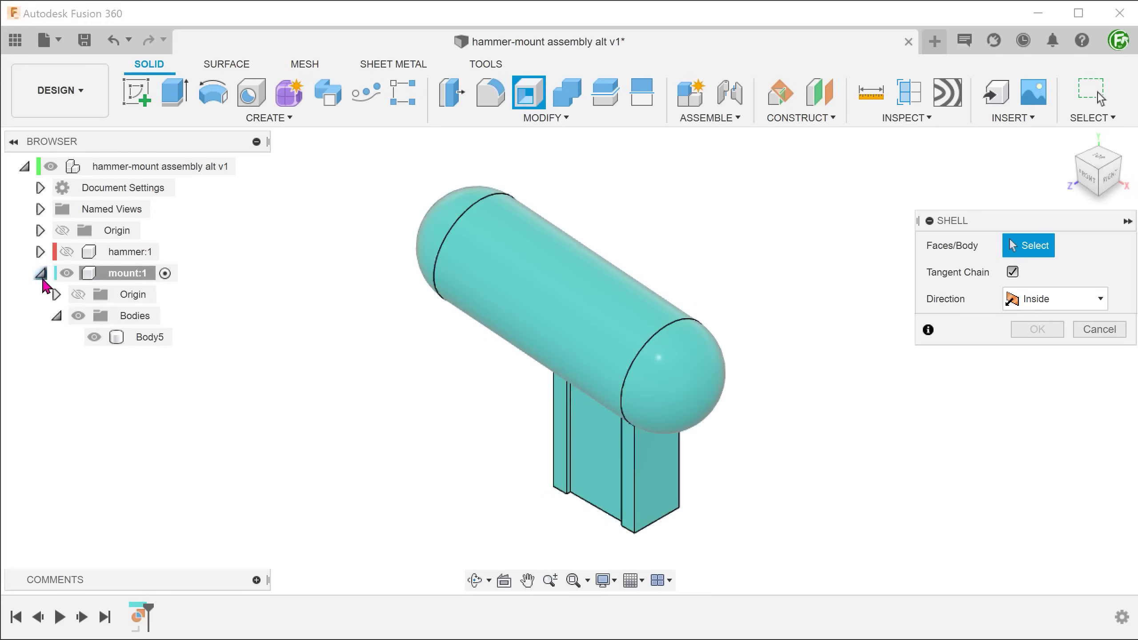
click(146, 341)
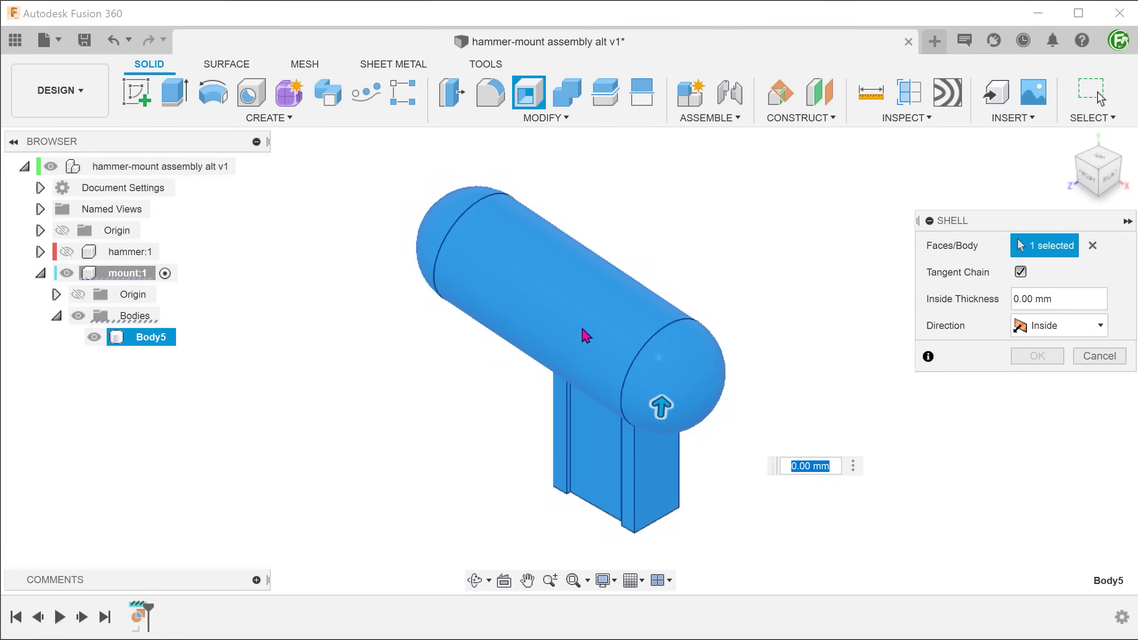
click(1088, 326)
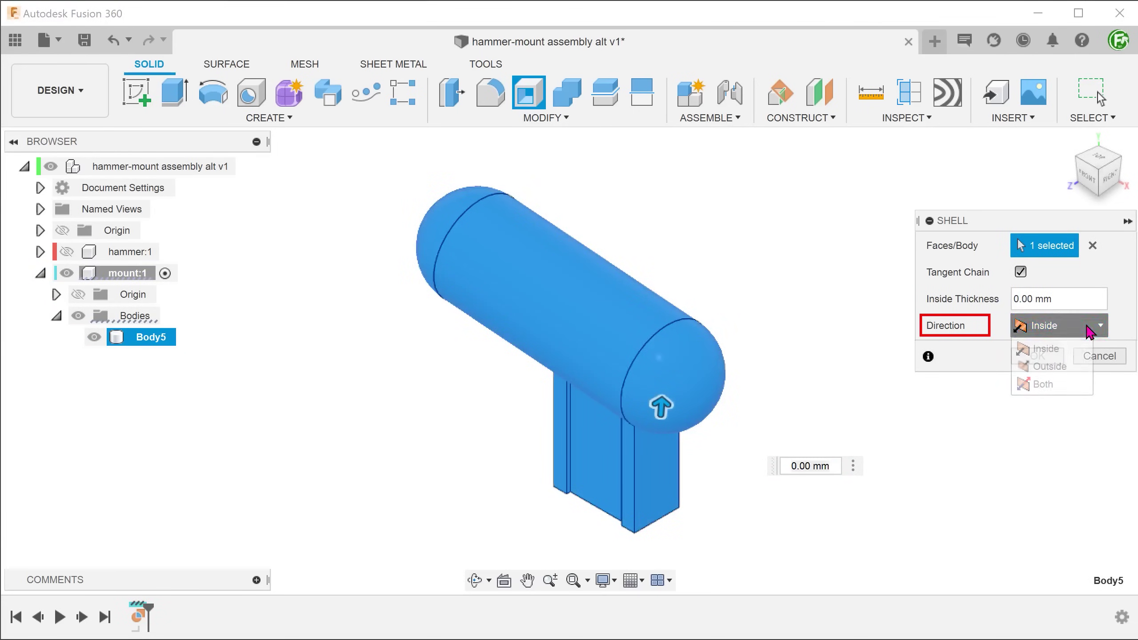
click(1075, 367)
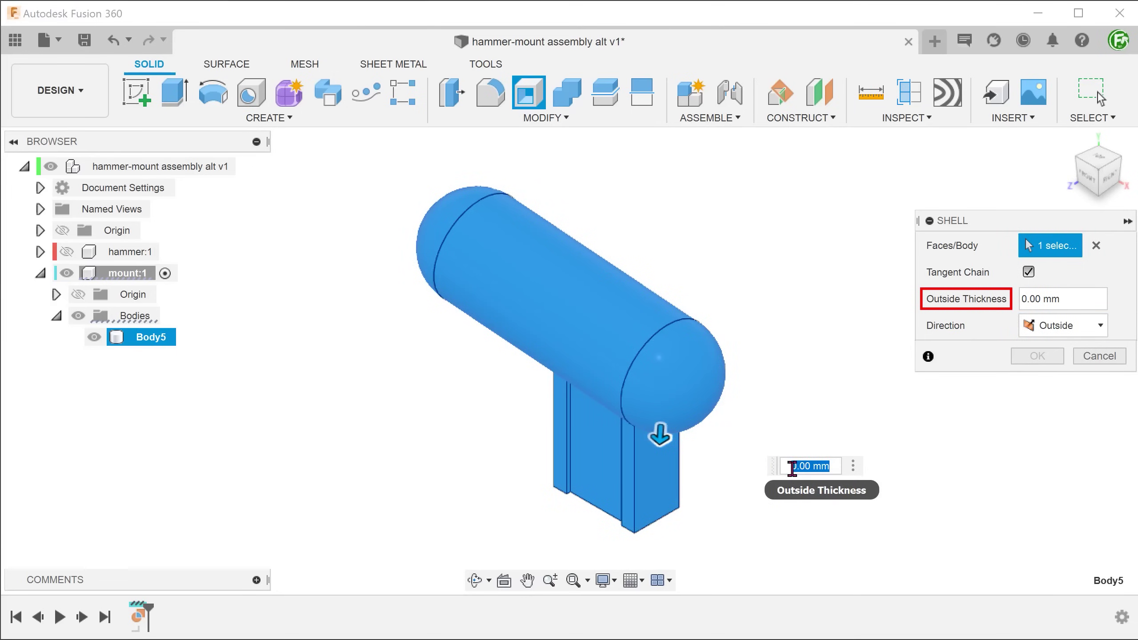
text(4)
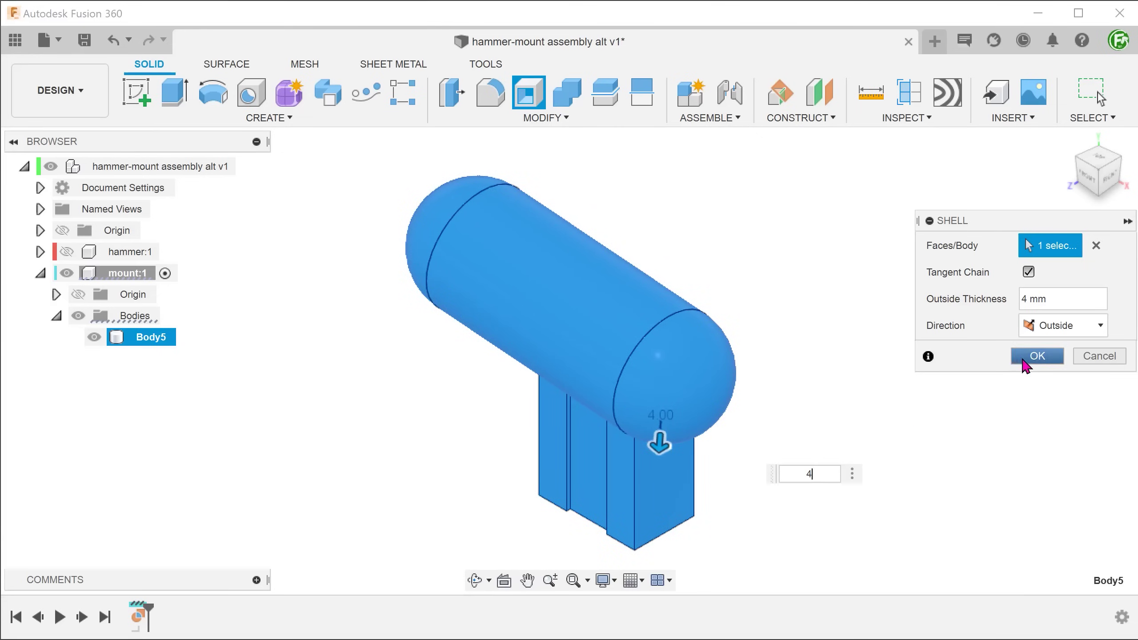
click(1037, 356)
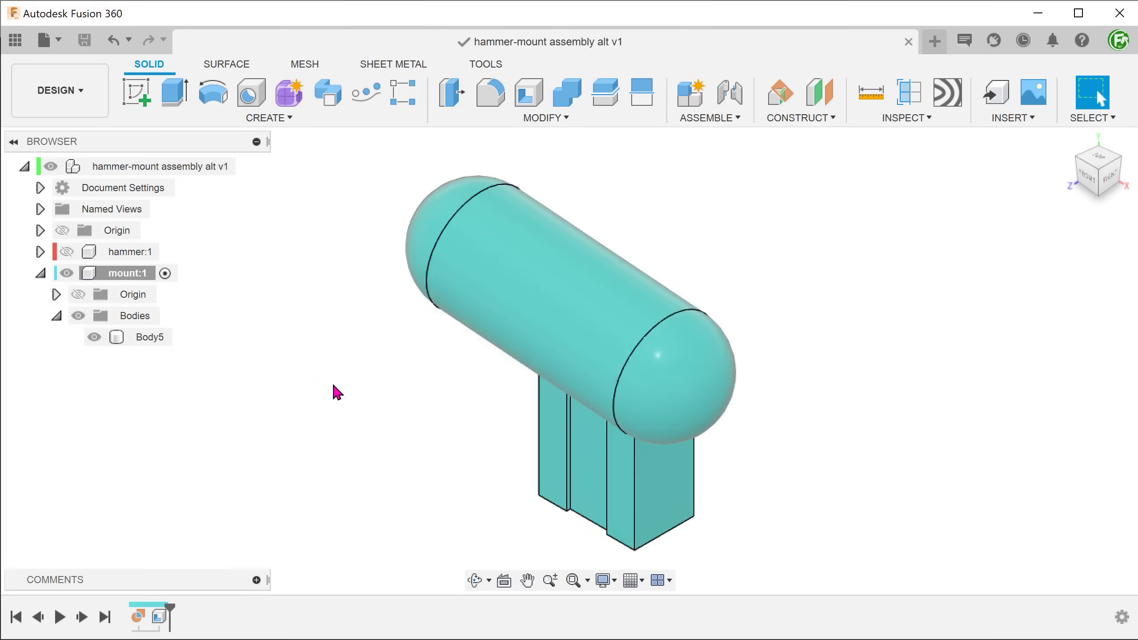
click(909, 93)
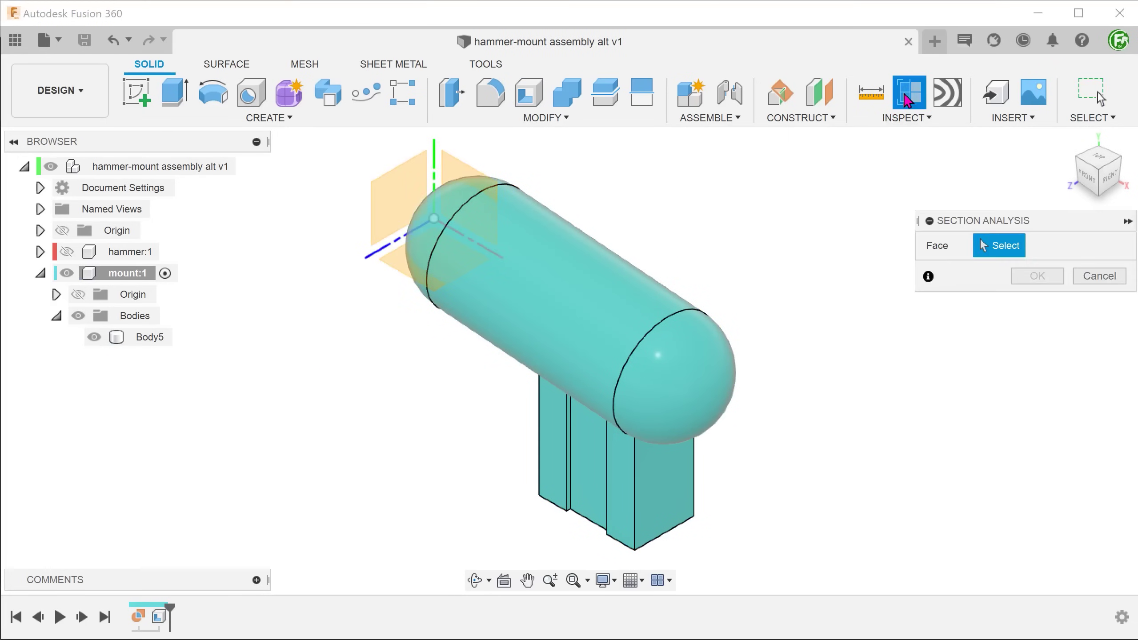
click(663, 422)
mouse_move(575, 451)
shift+middle_down()
mouse_move(473, 468)
mouse_move(541, 483)
mouse_move(594, 475)
shift+middle_up()
drag(625, 459, 602, 448)
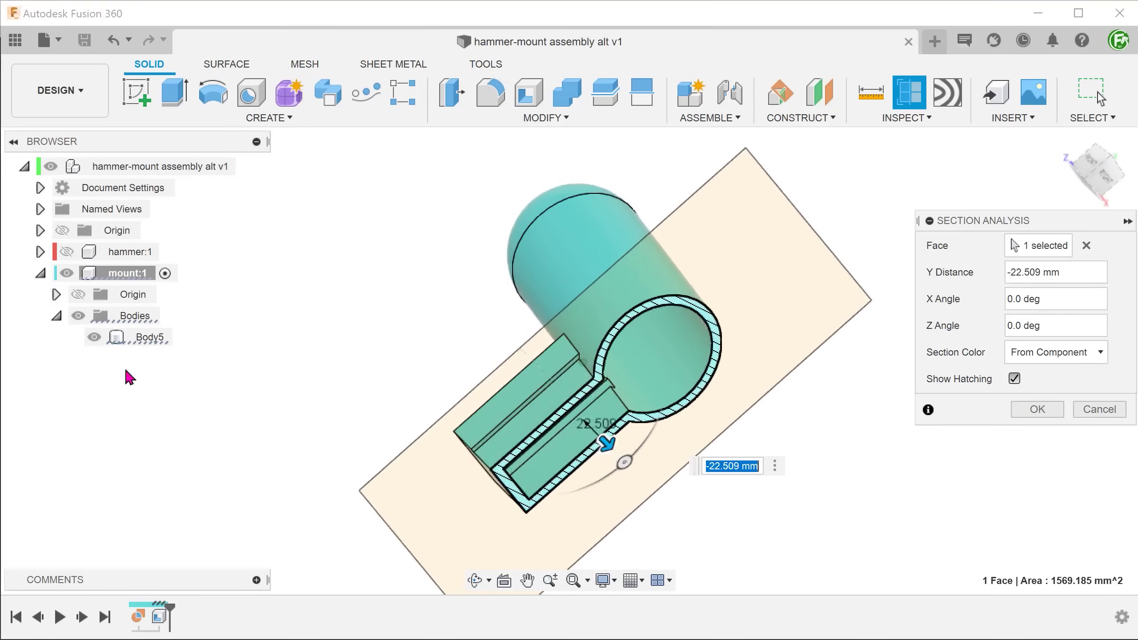
click(66, 252)
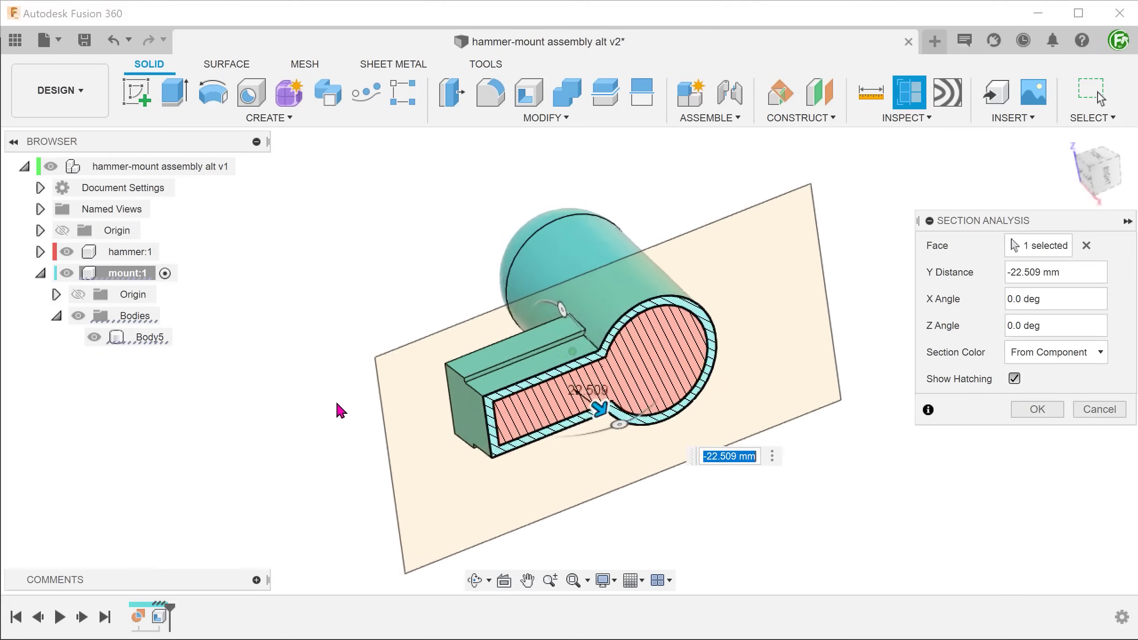
click(1099, 409)
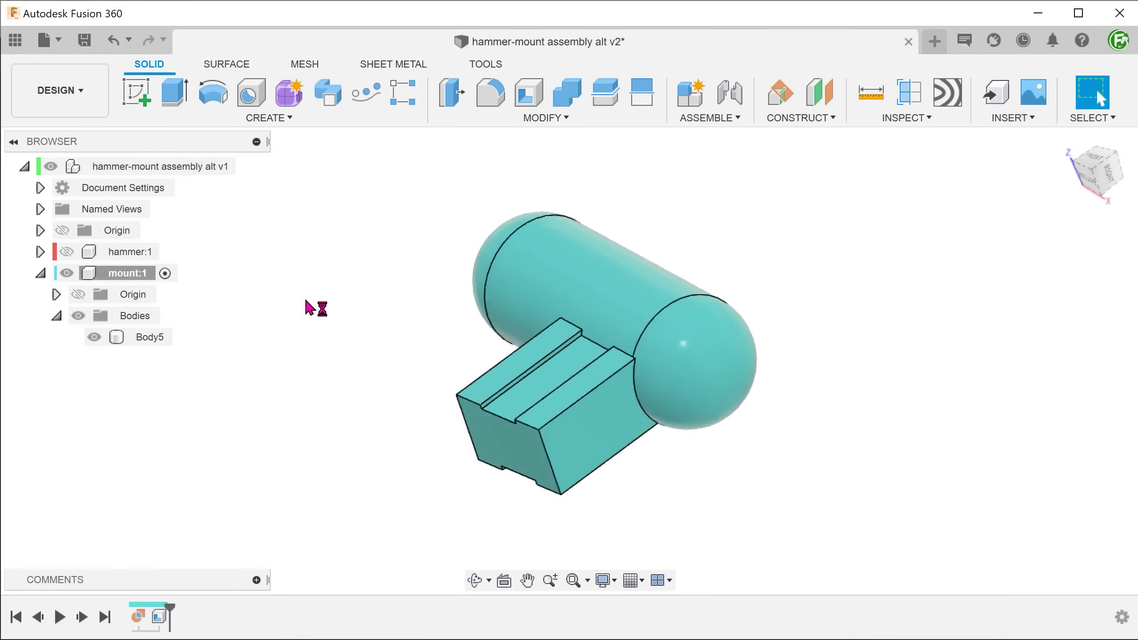
Split Body5 into two halves along the plane
click(517, 119)
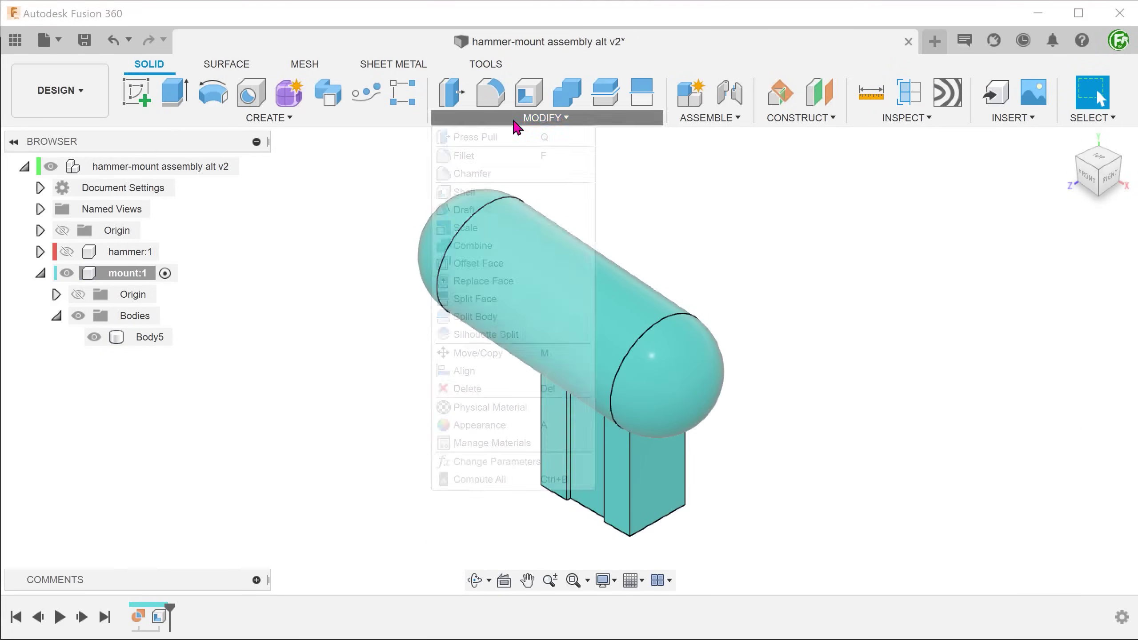
click(493, 317)
click(549, 298)
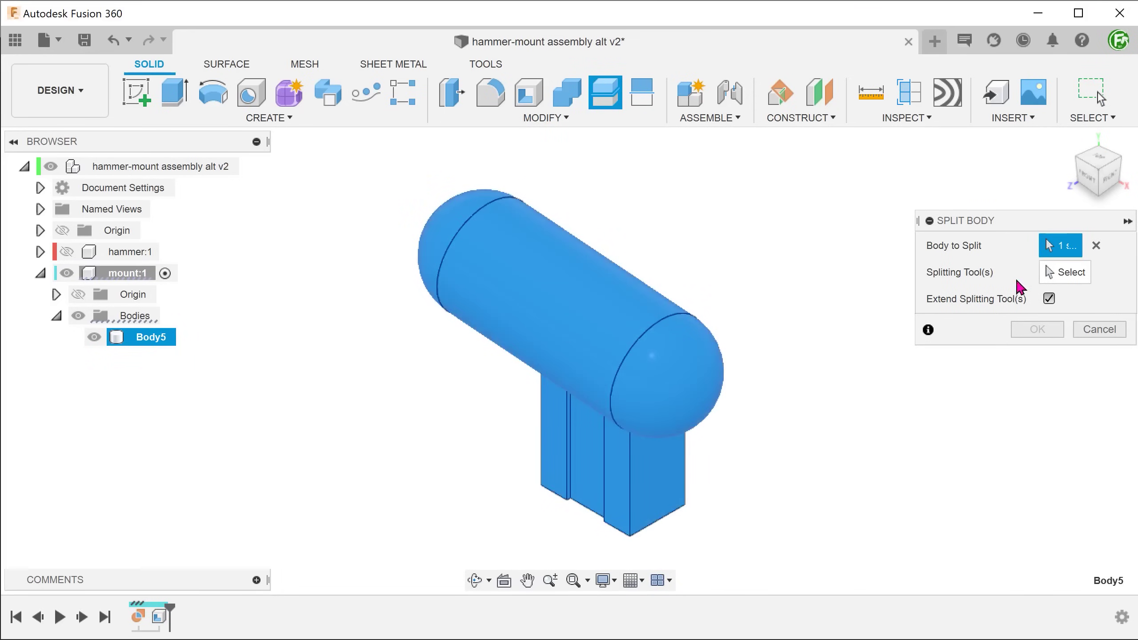
click(483, 197)
click(1036, 304)
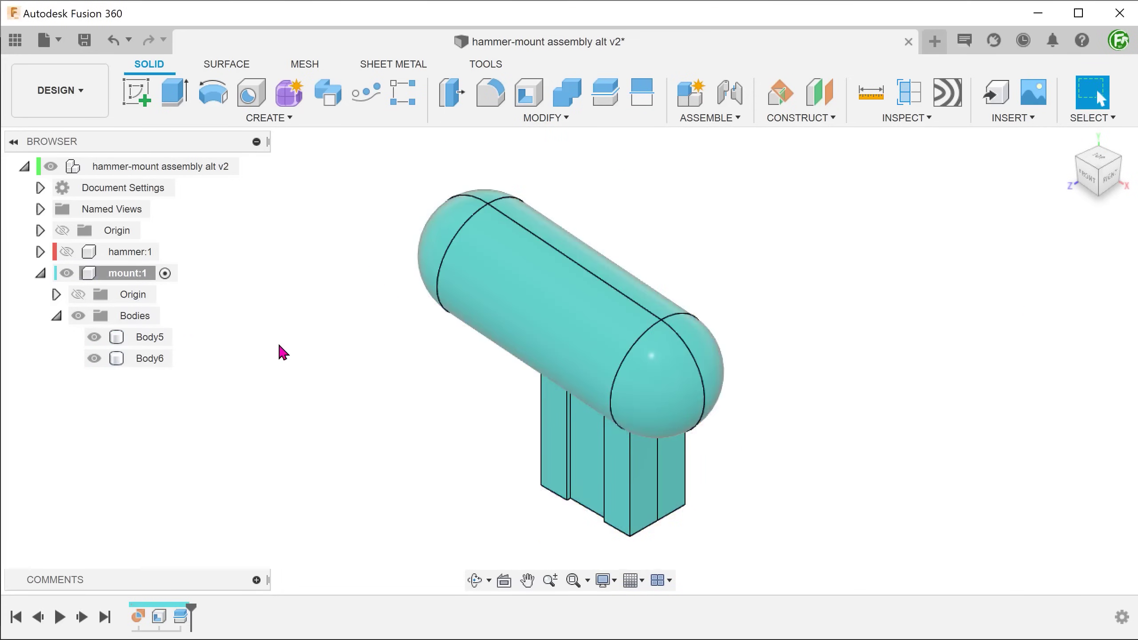
Remove the Body6 half and show the hammer again inside the mount
click(150, 365)
right_click(150, 371)
click(221, 259)
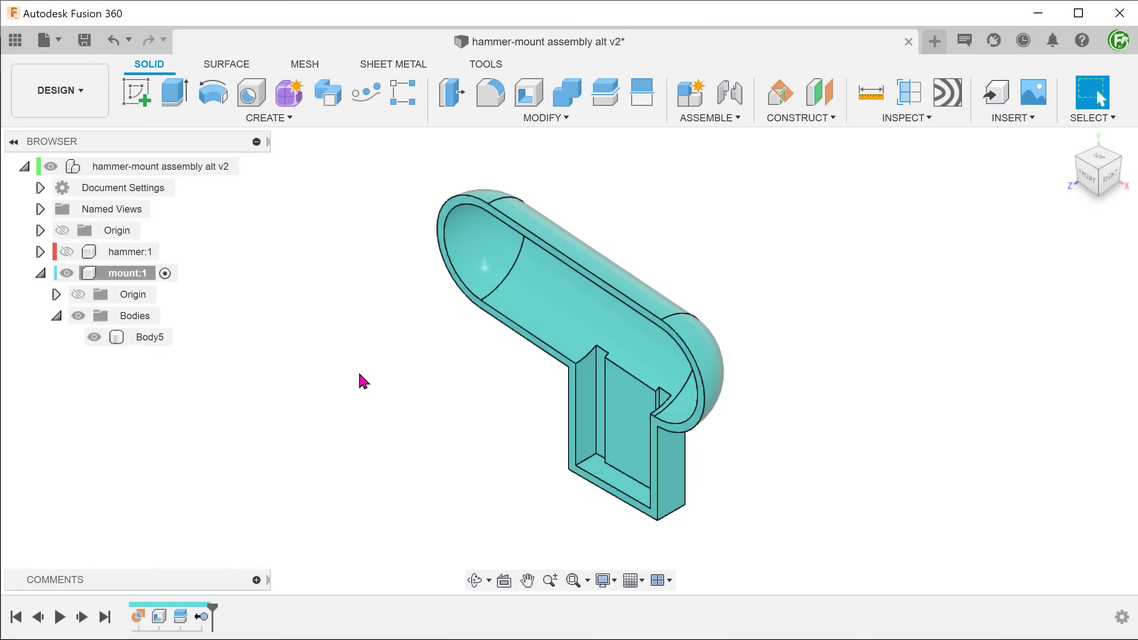
click(66, 251)
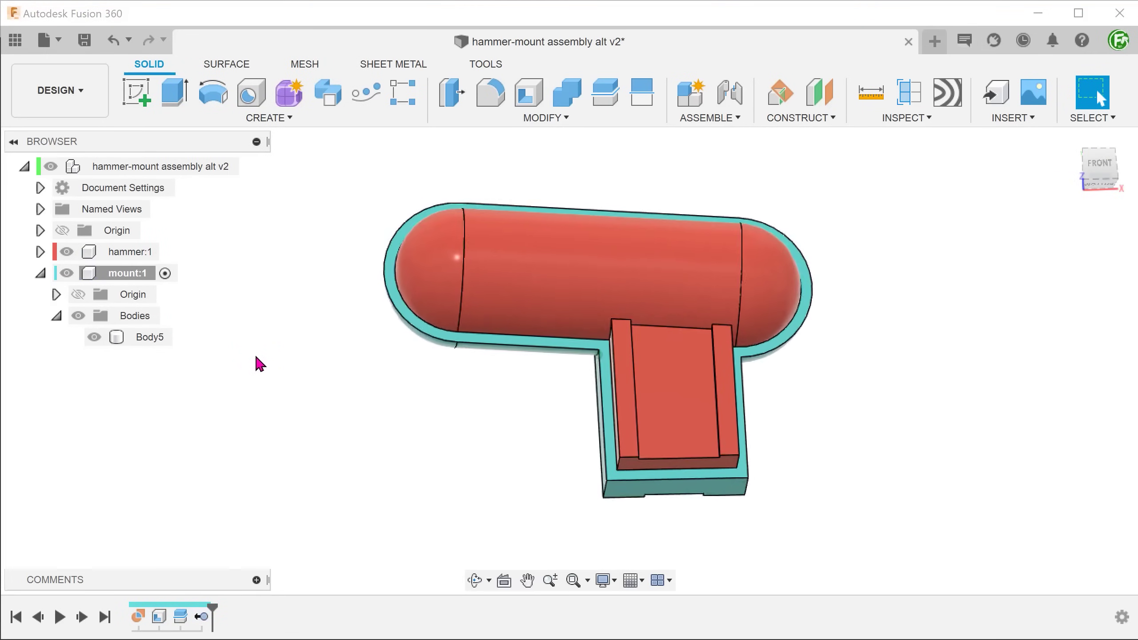